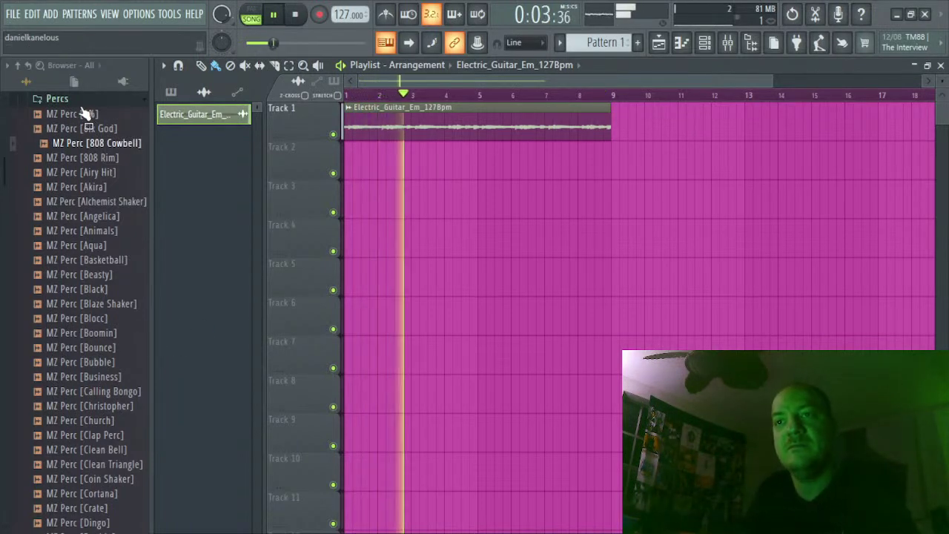
# Audition the 2Dirty, 3Dirty and Apex clap samples in the Common Claps folder of !Mike Zara's Stash
pyautogui.click(58, 98)
pyautogui.scroll(3, 82, 267)
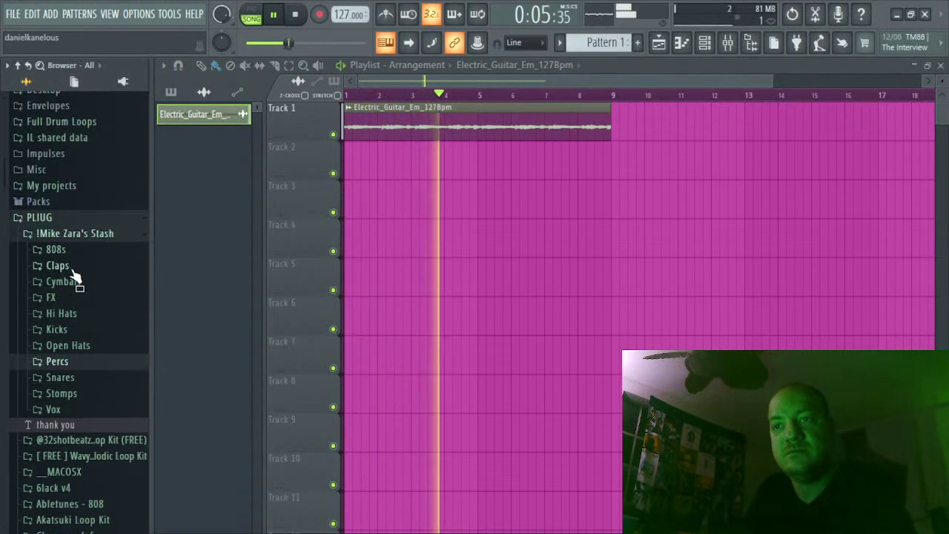
pyautogui.click(72, 266)
pyautogui.click(84, 282)
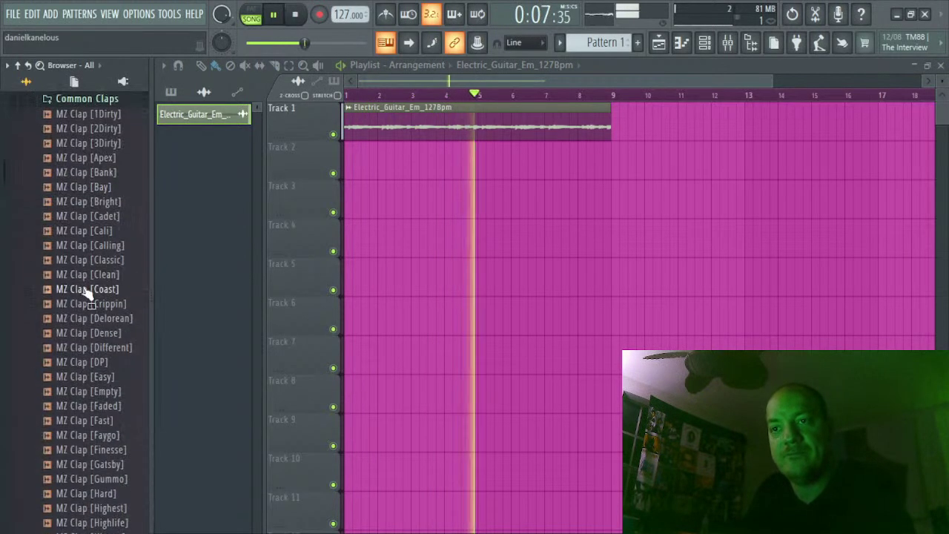
pyautogui.click(82, 130)
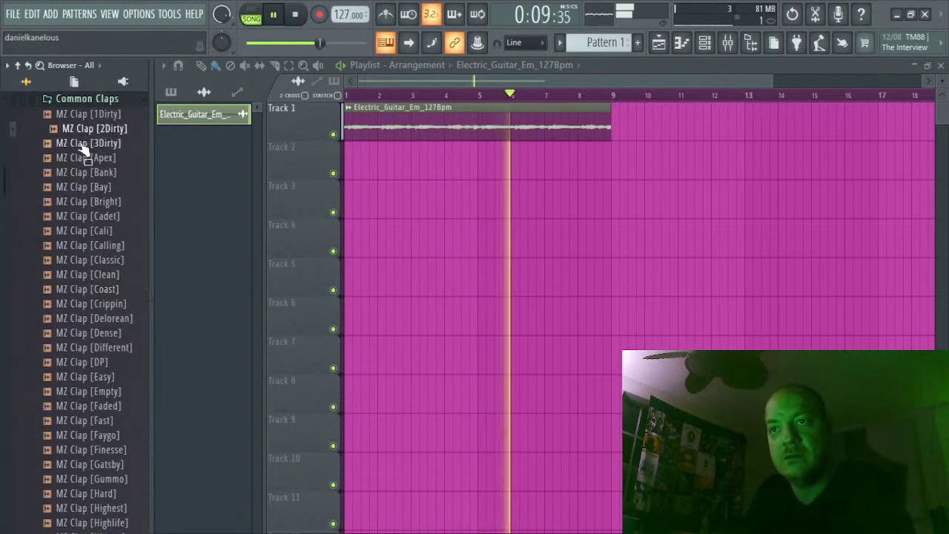
pyautogui.click(84, 144)
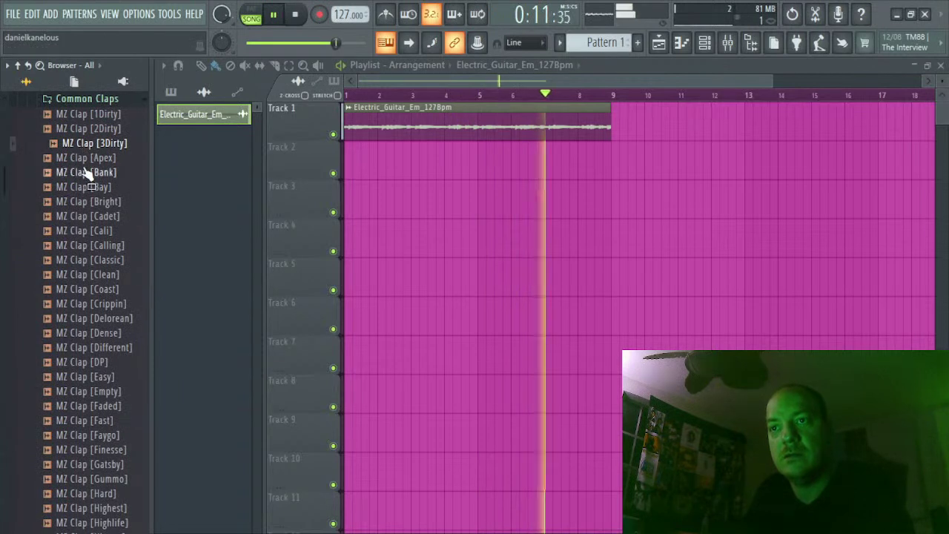
pyautogui.click(86, 159)
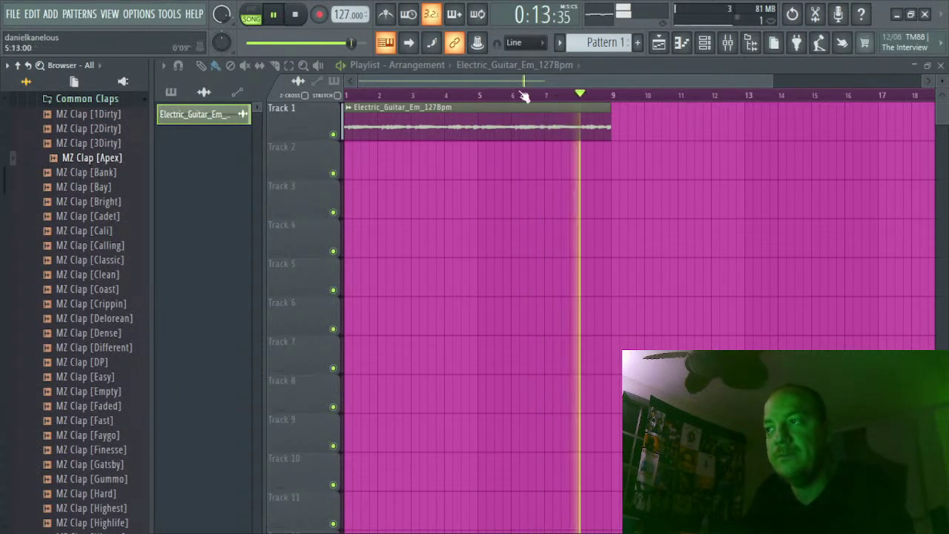
# Show all channels in the channel rack and load MZ Clap [Apex] onto channel 2
pyautogui.click(705, 42)
pyautogui.click(320, 104)
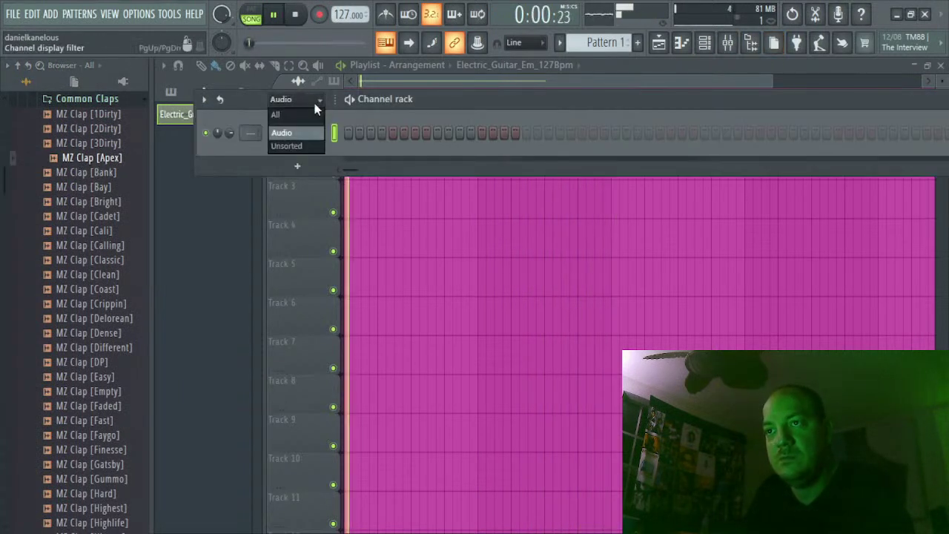
pyautogui.click(282, 111)
pyautogui.moveTo(460, 103); pyautogui.dragTo(518, 253)
pyautogui.moveTo(71, 158); pyautogui.dragTo(367, 310)
pyautogui.press('space')
pyautogui.press('space')
pyautogui.press('space')
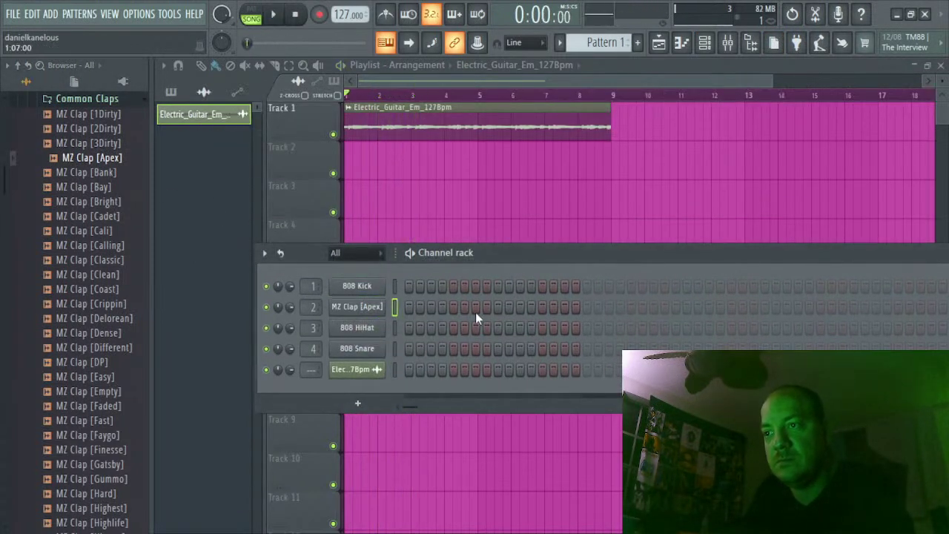
# Place two Pattern 1 clips back to back on Track 2, starting at bars 1 and 5
pyautogui.click(583, 49)
pyautogui.click(351, 147)
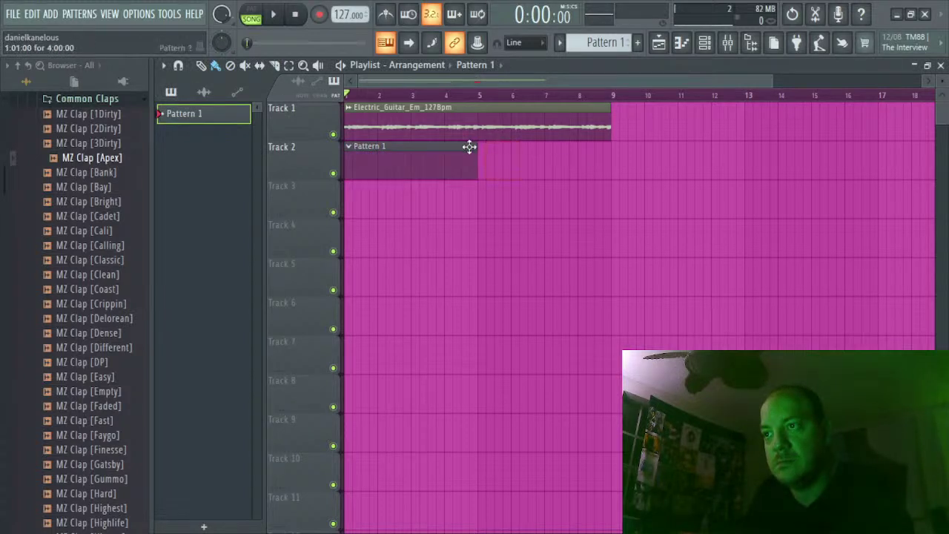
pyautogui.click(488, 156)
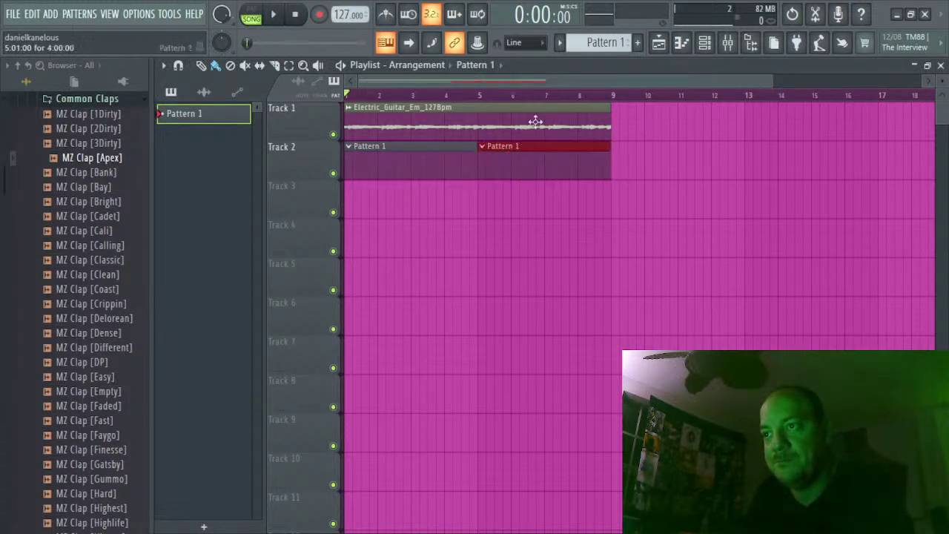
# Program the MZ Clap [Apex] channel with a hit on step 9 of each of the pattern's four bars
pyautogui.click(704, 42)
pyautogui.press('space')
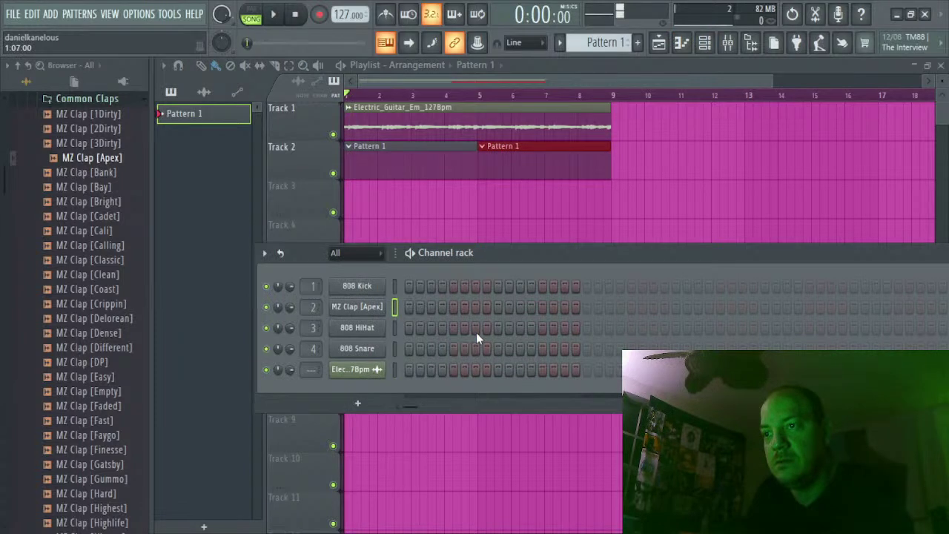
pyautogui.click(498, 307)
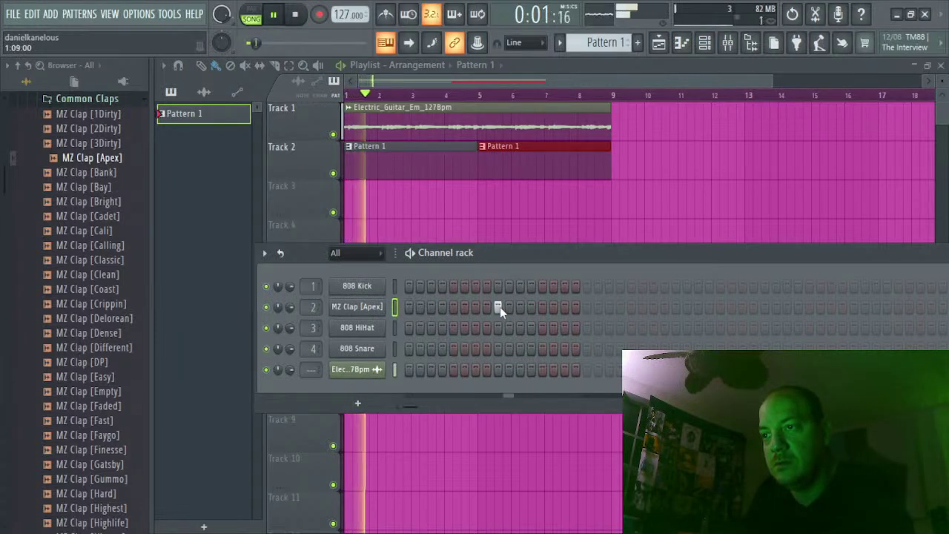
pyautogui.click(681, 307)
pyautogui.moveTo(667, 252); pyautogui.dragTo(511, 243)
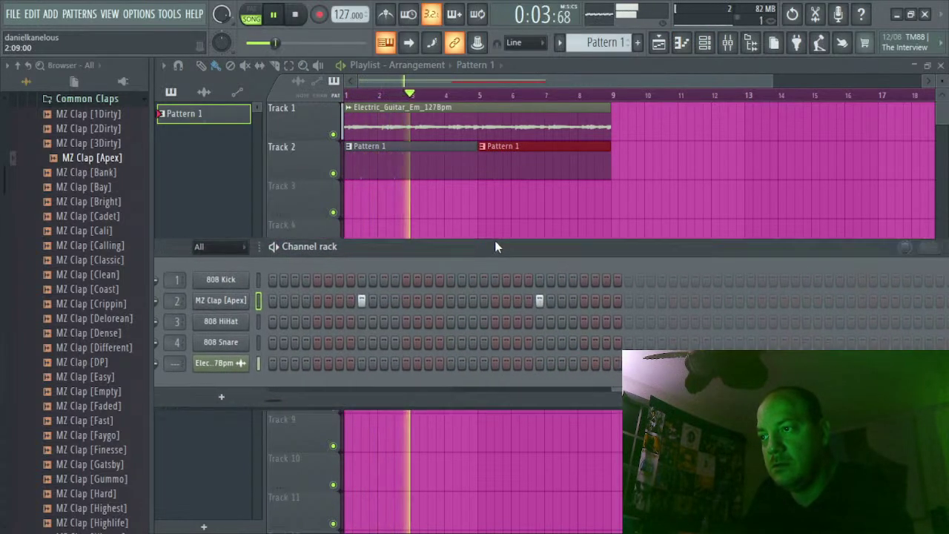
pyautogui.click(698, 298)
pyautogui.moveTo(684, 241); pyautogui.dragTo(563, 231)
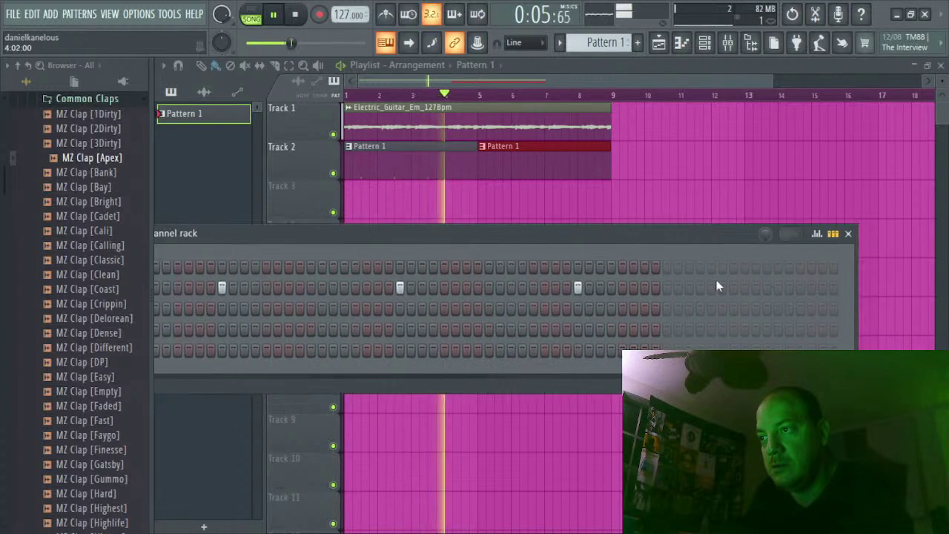
pyautogui.click(758, 288)
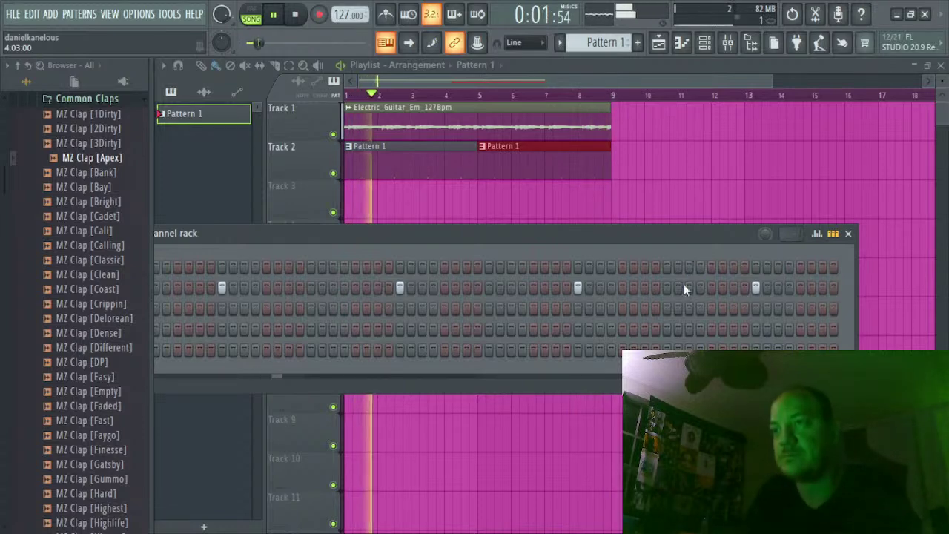
# Switch to YouTube Studio in Chrome to check the live stream's status, and return to FL Studio
pyautogui.click(896, 15)
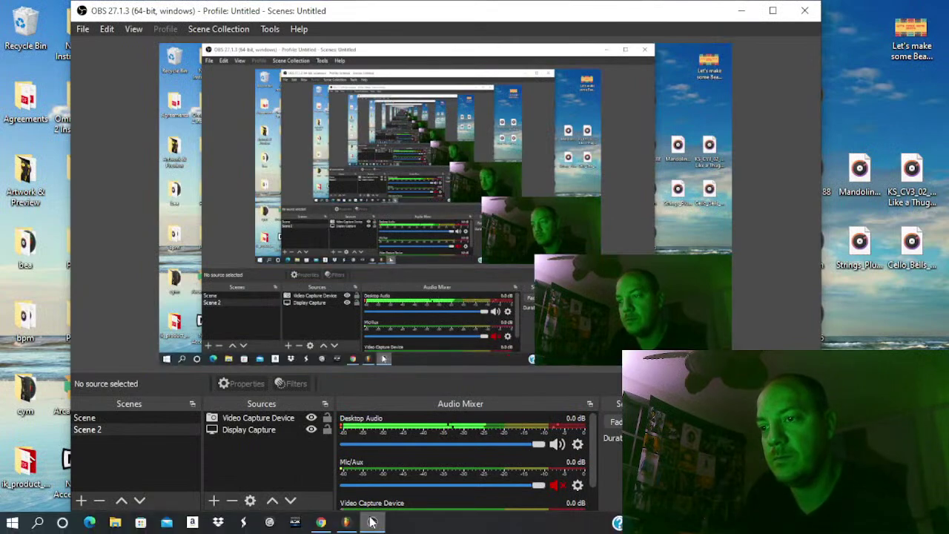
pyautogui.click(326, 524)
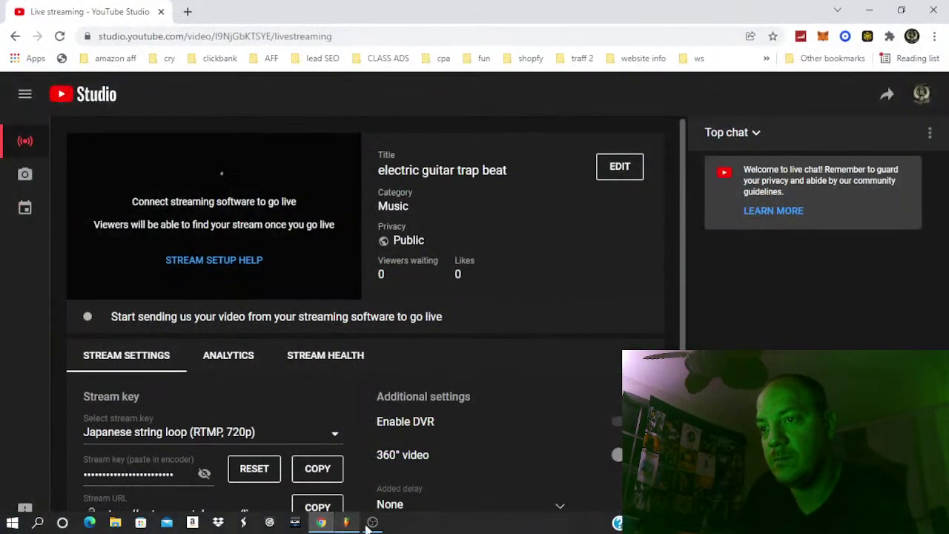
pyautogui.moveTo(346, 523)
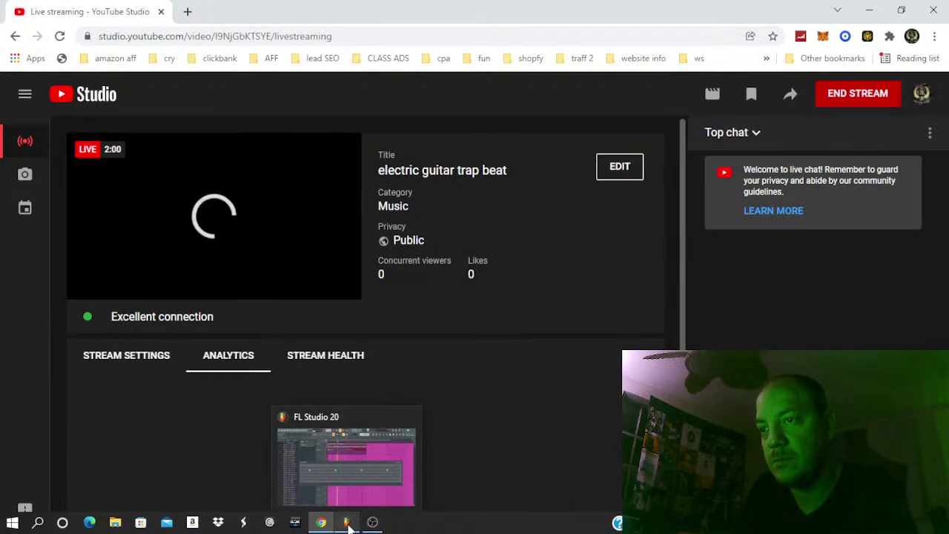
pyautogui.click(346, 523)
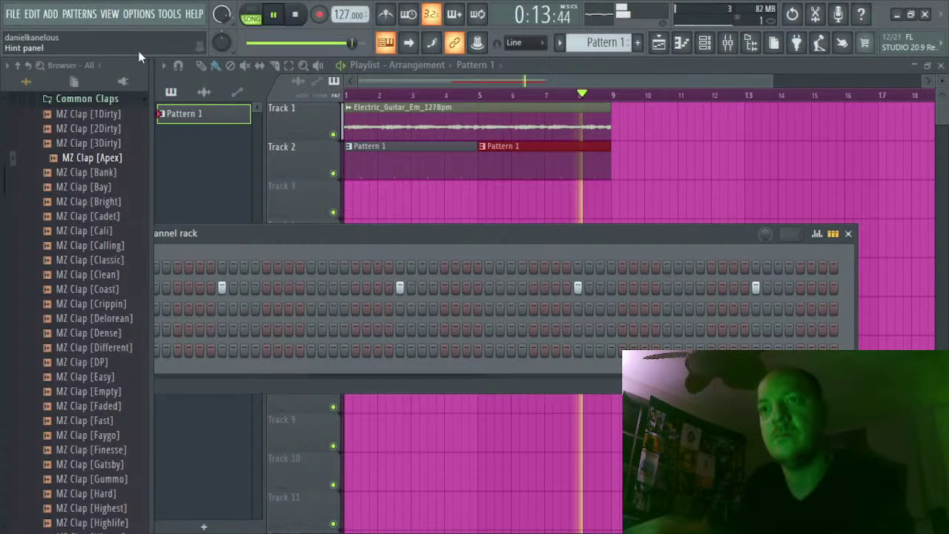
# Audition samples in the Hi Hats folder and load MZ Hi Hat [Benny] onto channel 1
pyautogui.click(53, 99)
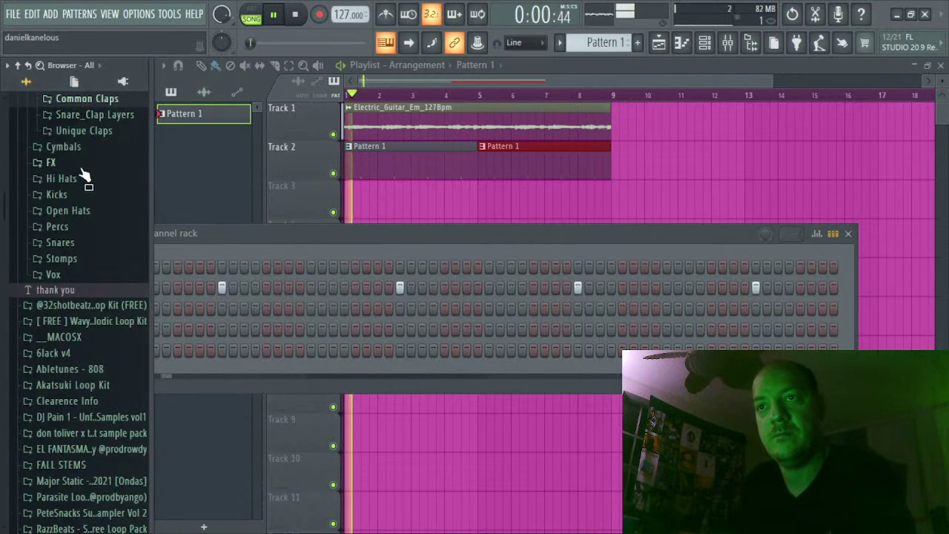
pyautogui.click(61, 179)
pyautogui.click(74, 172)
pyautogui.click(77, 158)
pyautogui.click(90, 129)
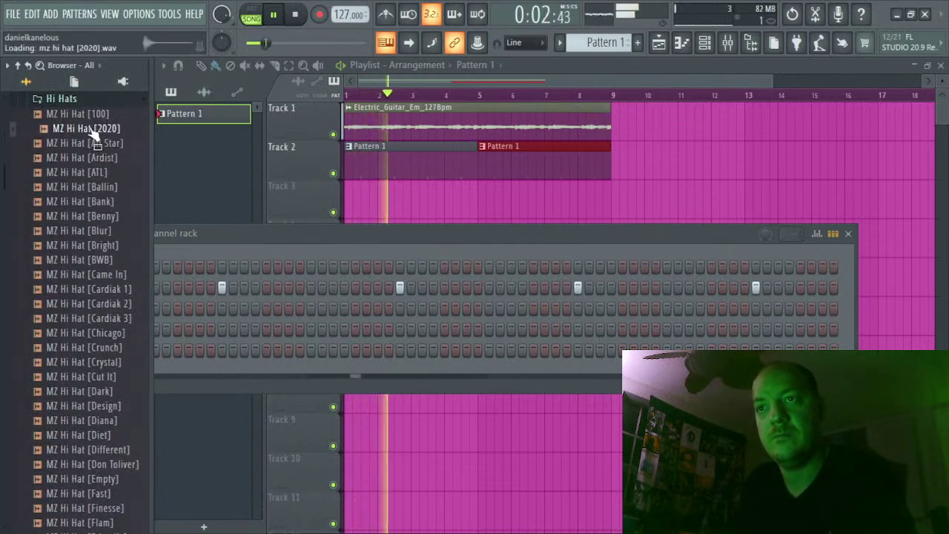
pyautogui.click(82, 187)
pyautogui.click(82, 202)
pyautogui.click(95, 216)
pyautogui.moveTo(109, 222); pyautogui.dragTo(174, 267)
# Fill every second step of the MZ Hi Hat [Benny] channel across the whole pattern
pyautogui.moveTo(281, 224); pyautogui.dragTo(419, 228)
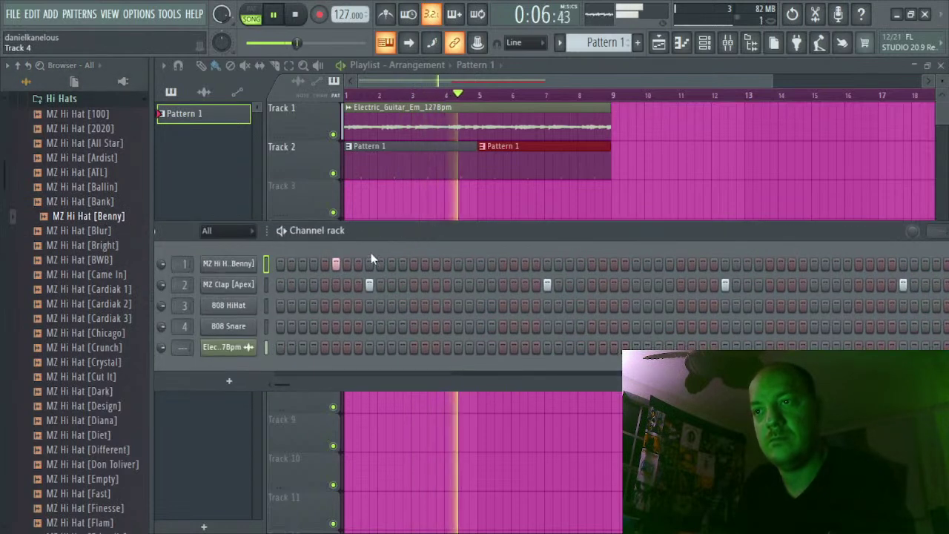
pyautogui.rightClick(244, 263)
pyautogui.click(398, 306)
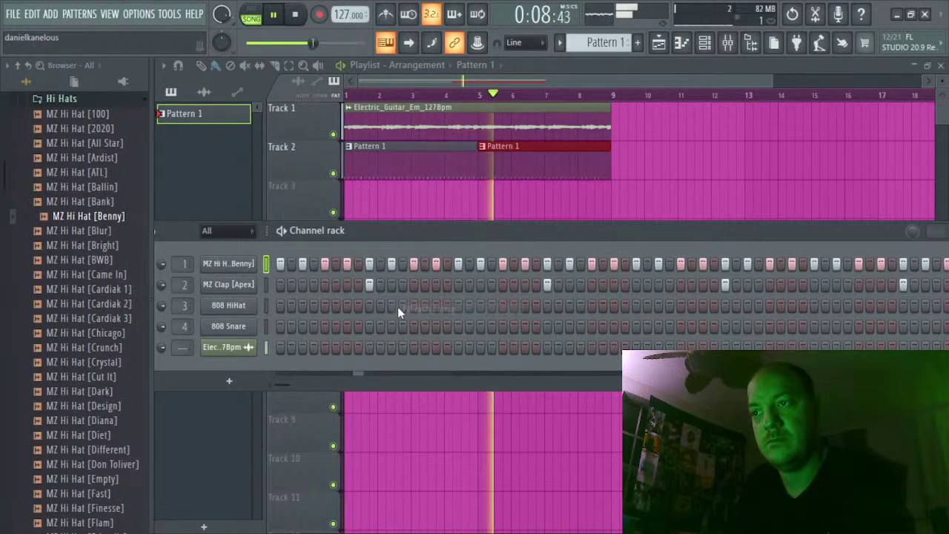
pyautogui.moveTo(302, 236); pyautogui.dragTo(346, 234)
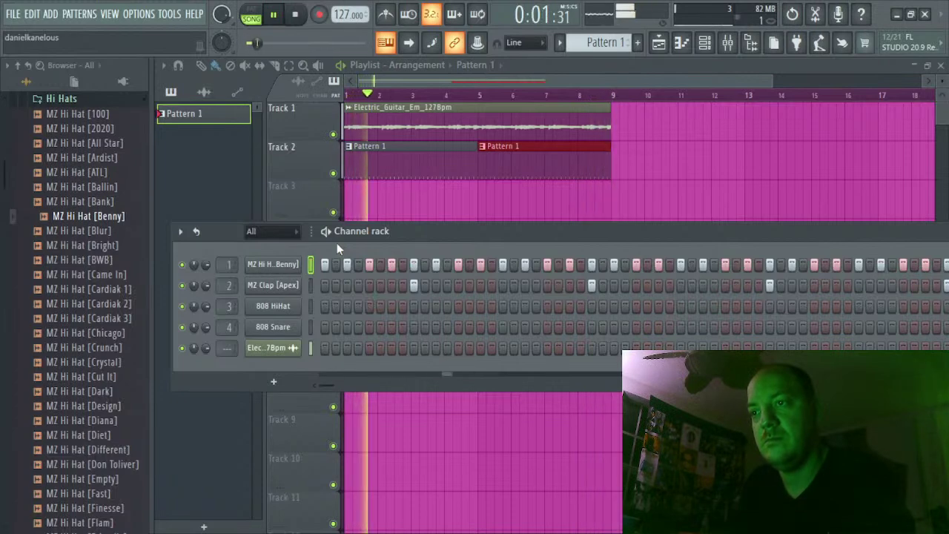
# Add MZ Open Hat [ATL] as a new channel above the hi-hat, with hits on step 13 of bars 1 and 3
pyautogui.click(66, 100)
pyautogui.click(70, 132)
pyautogui.click(68, 131)
pyautogui.click(83, 161)
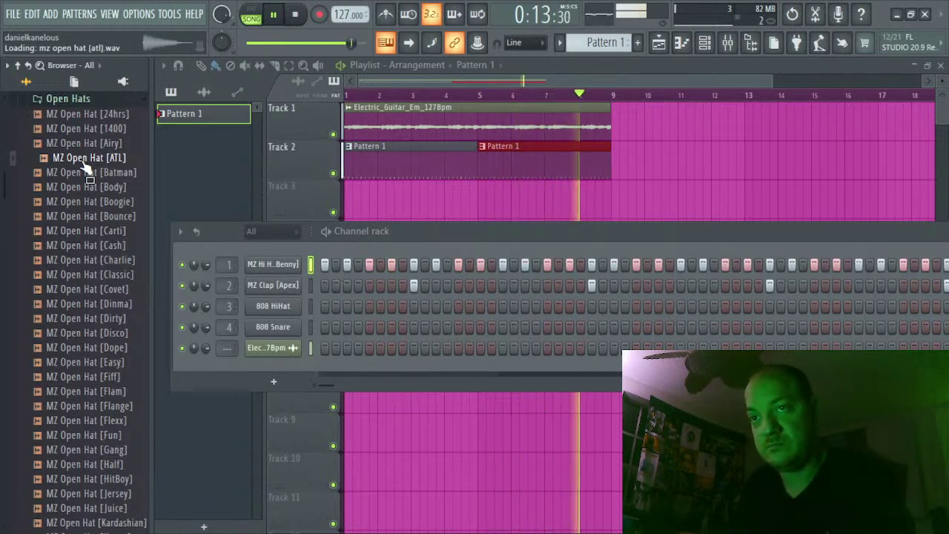
pyautogui.moveTo(84, 168); pyautogui.dragTo(282, 244)
pyautogui.click(456, 264)
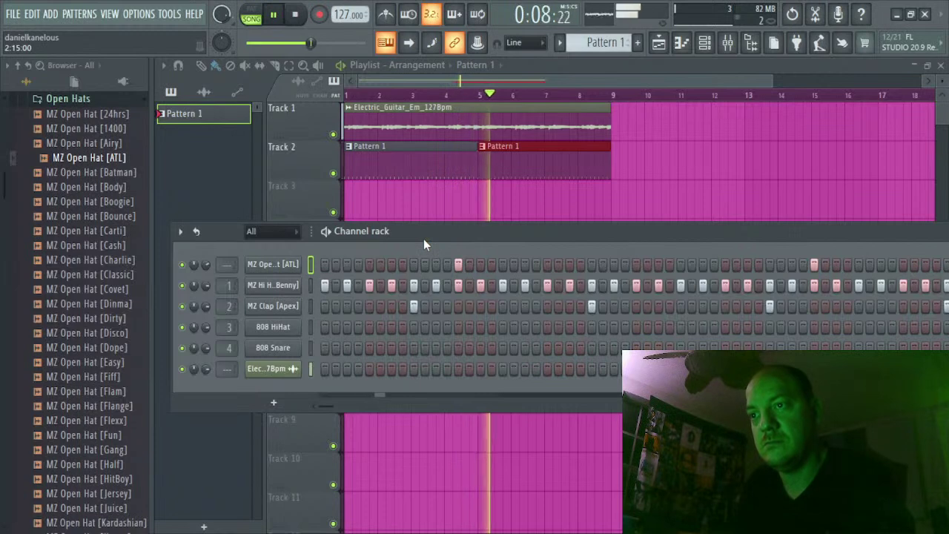
# Audition MZ Perc [808 Rim] from the Percs folder and add it as a new channel above the open hat
pyautogui.click(55, 100)
pyautogui.click(58, 115)
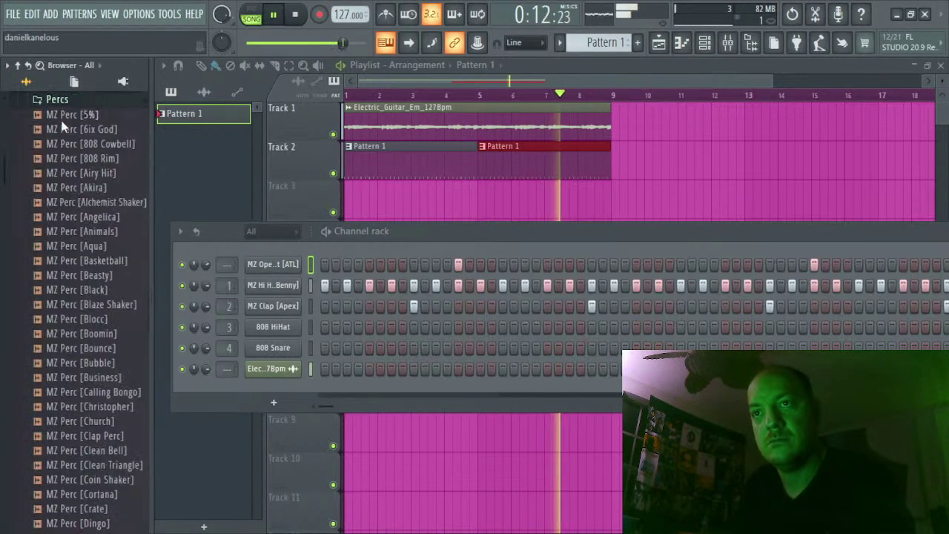
pyautogui.click(85, 158)
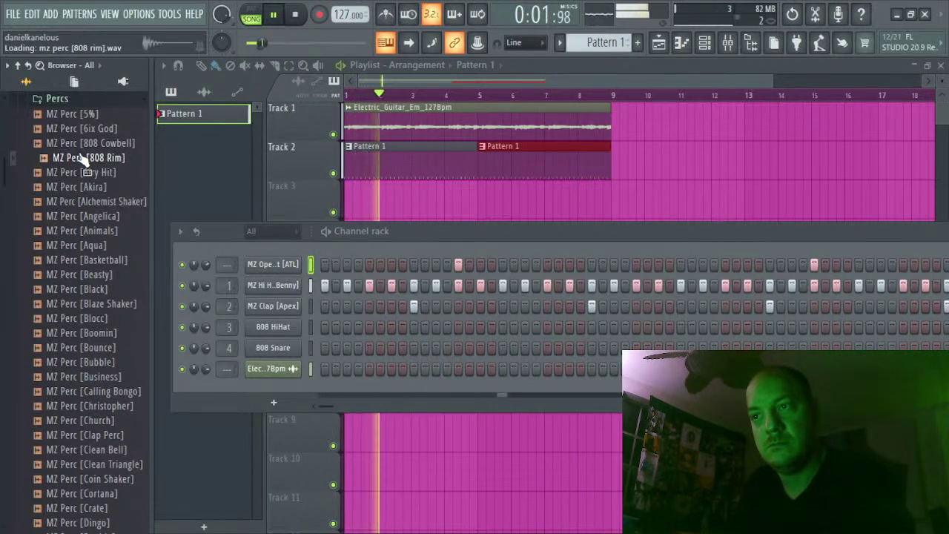
pyautogui.moveTo(83, 154); pyautogui.dragTo(355, 270)
pyautogui.press('space')
pyautogui.press('space')
pyautogui.click(392, 264)
pyautogui.press('space')
pyautogui.press('space')
pyautogui.rightClick(391, 265)
pyautogui.press('space')
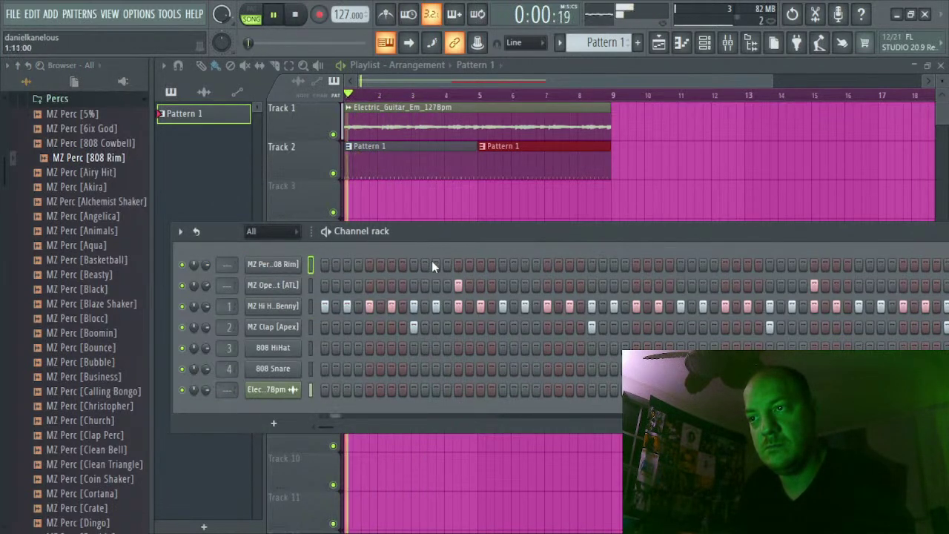
# Place 808 Rim hits on steps 5 and 11 of bar 1 and steps 1 and 7 of bar 2, checking them in playback
pyautogui.press('space')
pyautogui.click(347, 265)
pyautogui.press('space')
pyautogui.press('space')
pyautogui.rightClick(345, 264)
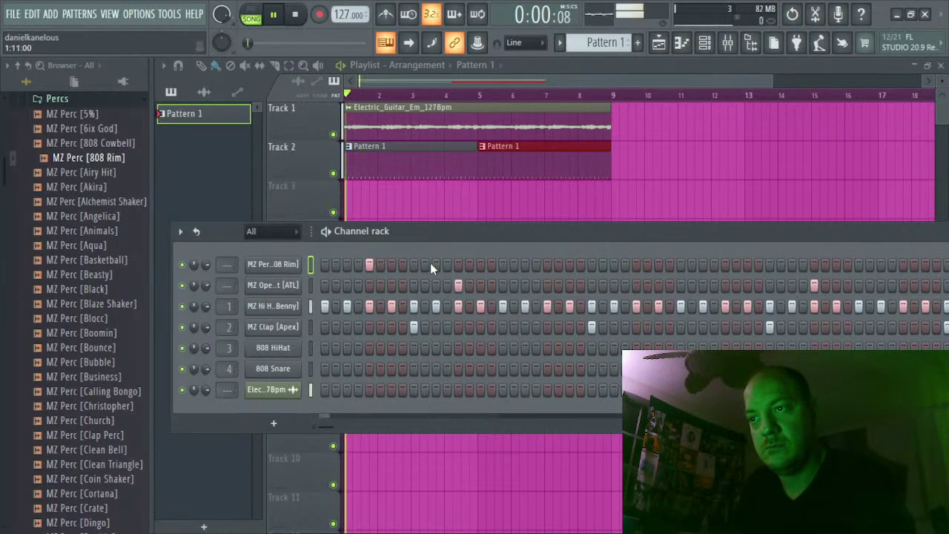
pyautogui.click(436, 265)
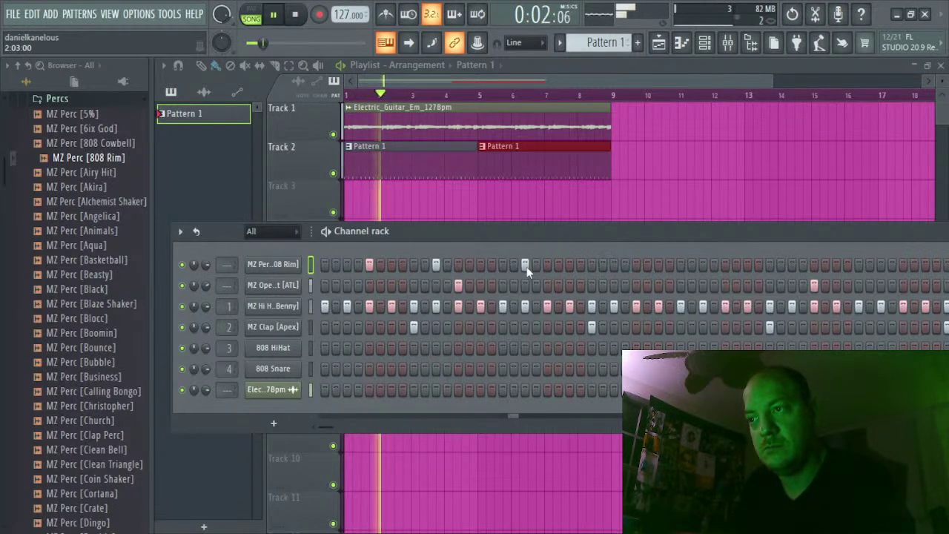
pyautogui.press('space')
pyautogui.click(493, 264)
pyautogui.rightClick(492, 264)
pyautogui.click(503, 263)
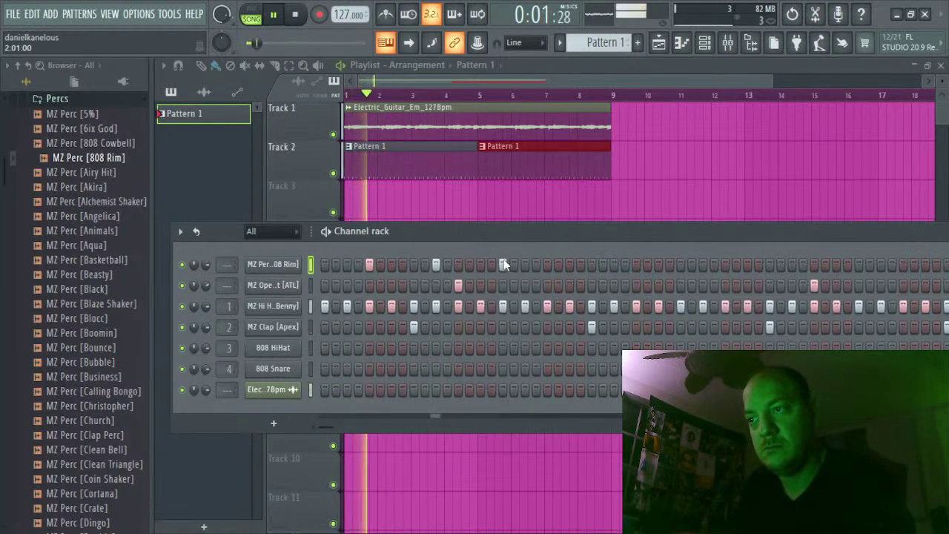
pyautogui.click(569, 265)
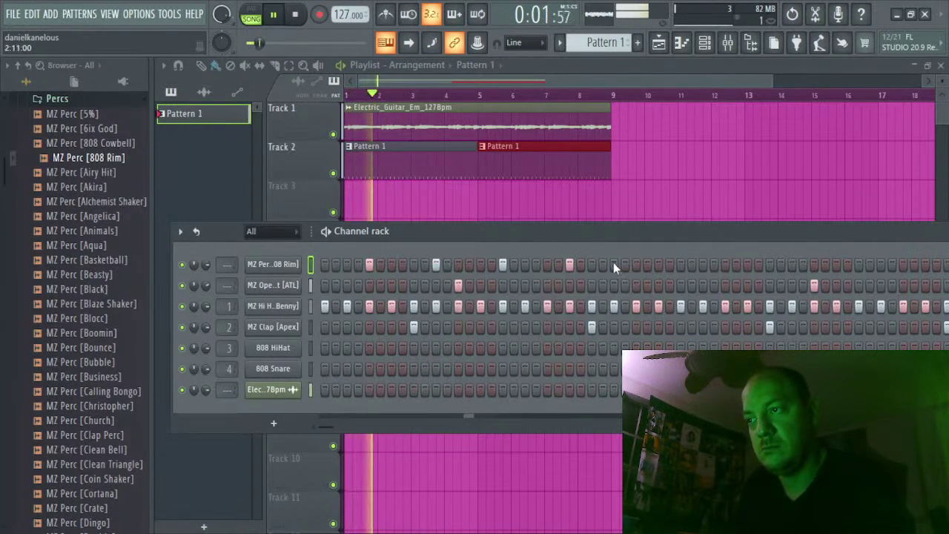
# Continue the 808 Rim rhythm with hits on steps 13 and 15 of bar 2 and steps 5 and 11 of bar 3
pyautogui.rightClick(614, 264)
pyautogui.press('space')
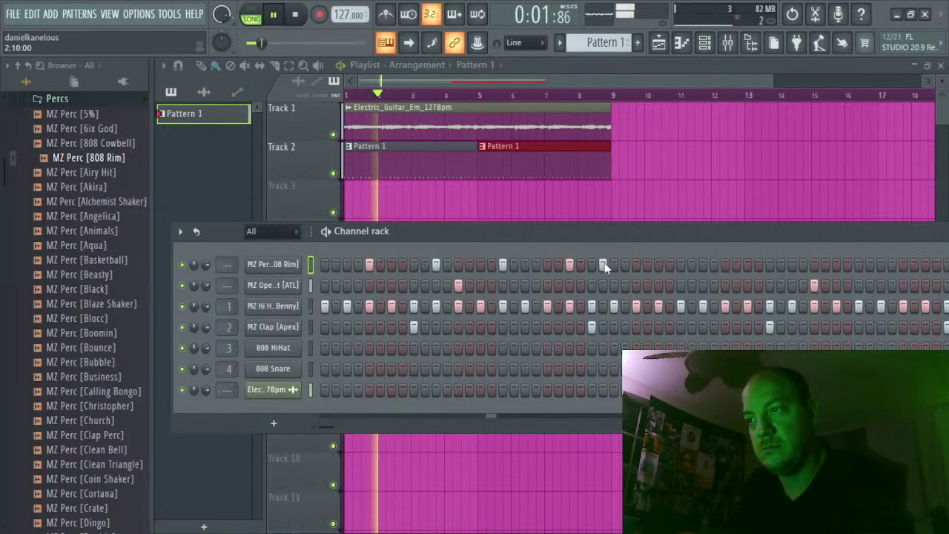
pyautogui.click(637, 265)
pyautogui.press('space')
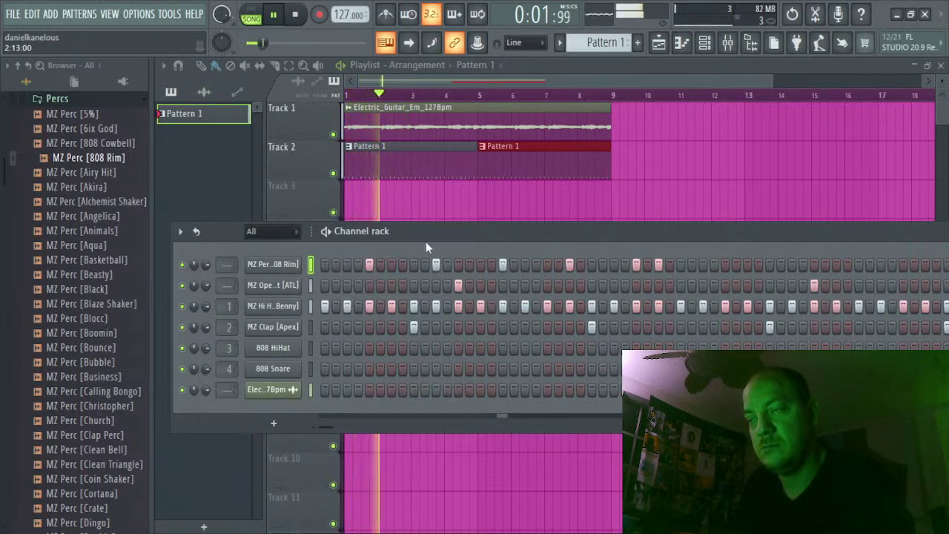
pyautogui.click(725, 265)
pyautogui.press('space')
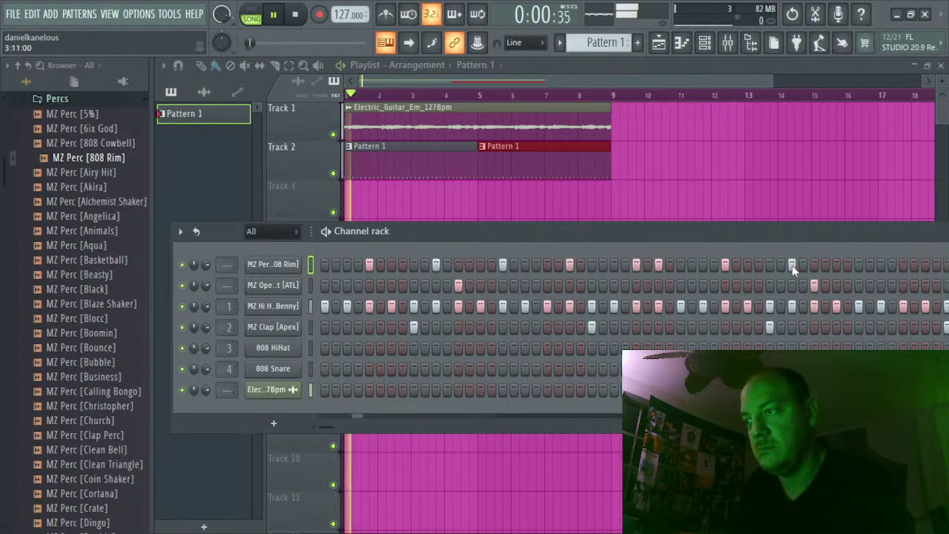
# Add 808 Rim hits on steps 1, 13 and 15 of bar 4 and lower the channel's volume to about 65%
pyautogui.click(857, 265)
pyautogui.moveTo(619, 231); pyautogui.dragTo(488, 222)
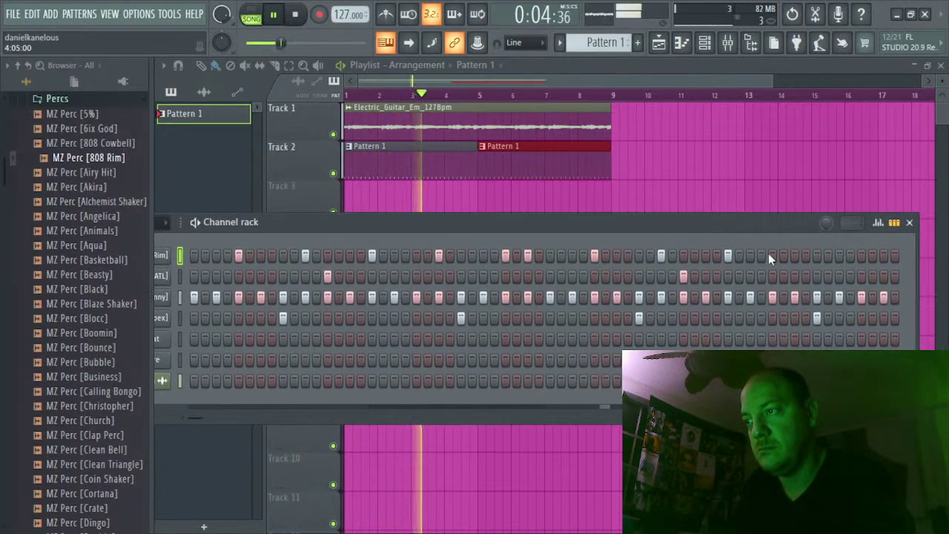
pyautogui.click(861, 255)
pyautogui.click(883, 255)
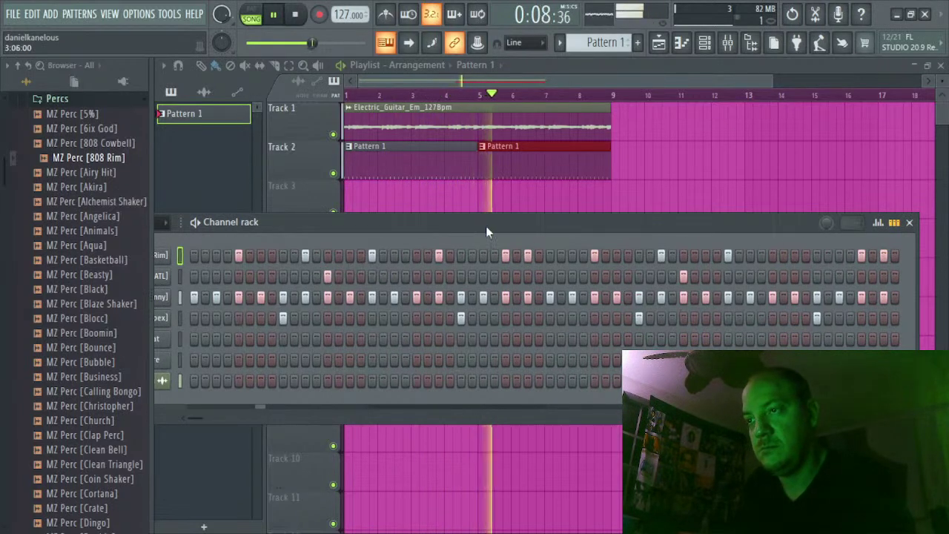
pyautogui.moveTo(487, 230); pyautogui.dragTo(598, 222)
pyautogui.moveTo(246, 254); pyautogui.dragTo(246, 261)
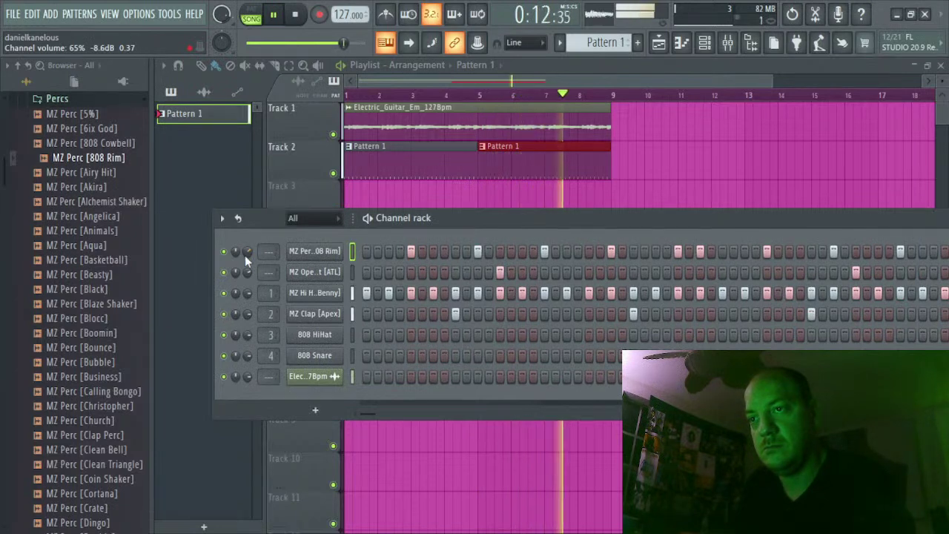
# Audition MZ Kick [A1] from the Kicks folder and add it as a new channel above the 808 Rim
pyautogui.click(56, 99)
pyautogui.scroll(5, 67, 148)
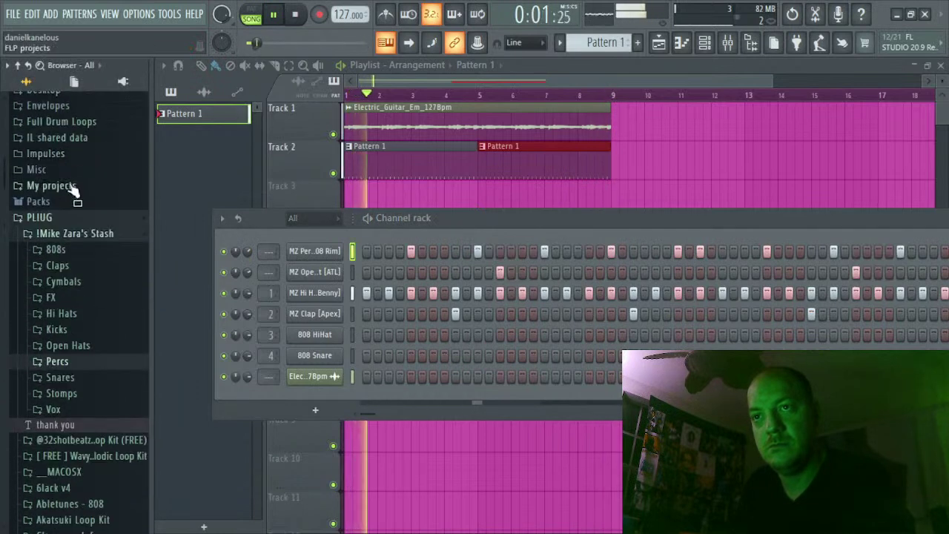
pyautogui.click(66, 330)
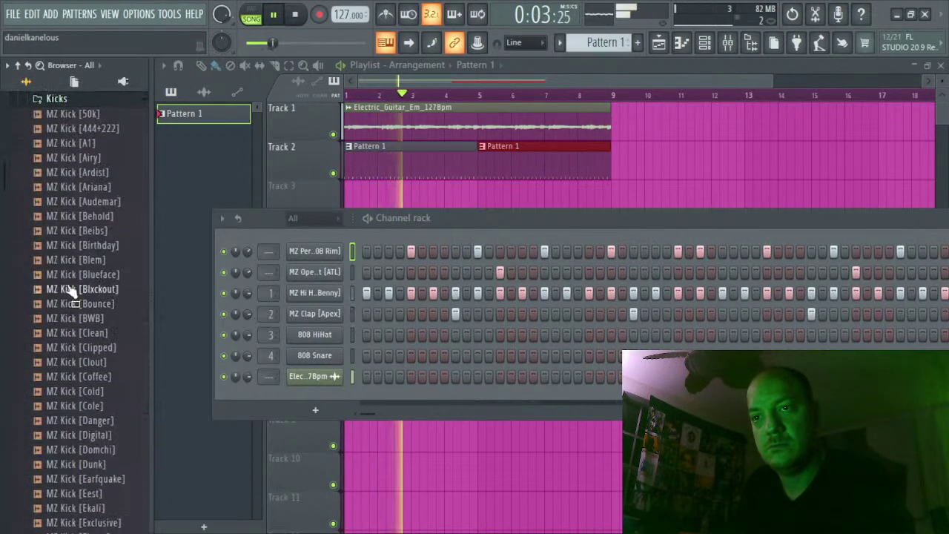
pyautogui.click(72, 144)
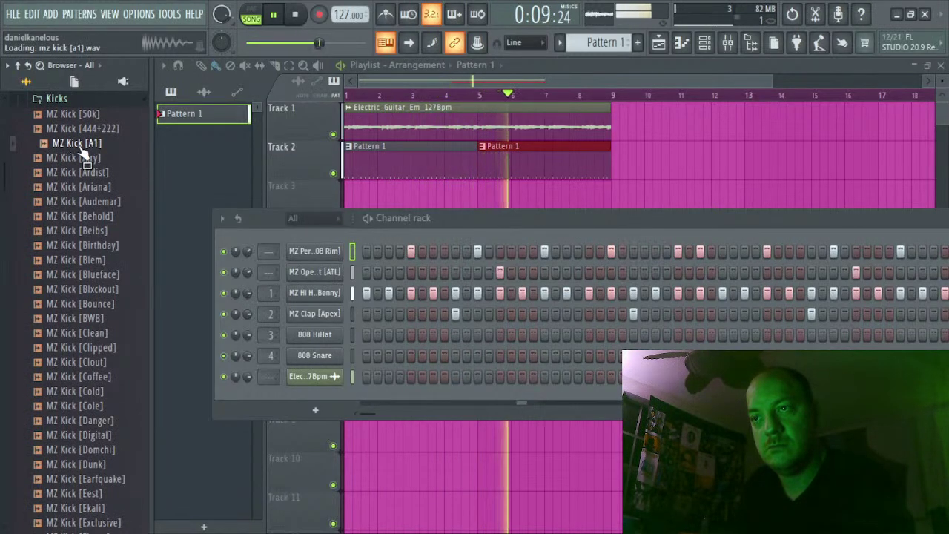
pyautogui.moveTo(81, 151); pyautogui.dragTo(280, 222)
# Place kick hits on steps 1, 7 and 13 of bar 1 and step 5 of bar 2
pyautogui.press('space')
pyautogui.click(367, 251)
pyautogui.click(433, 251)
pyautogui.press('space')
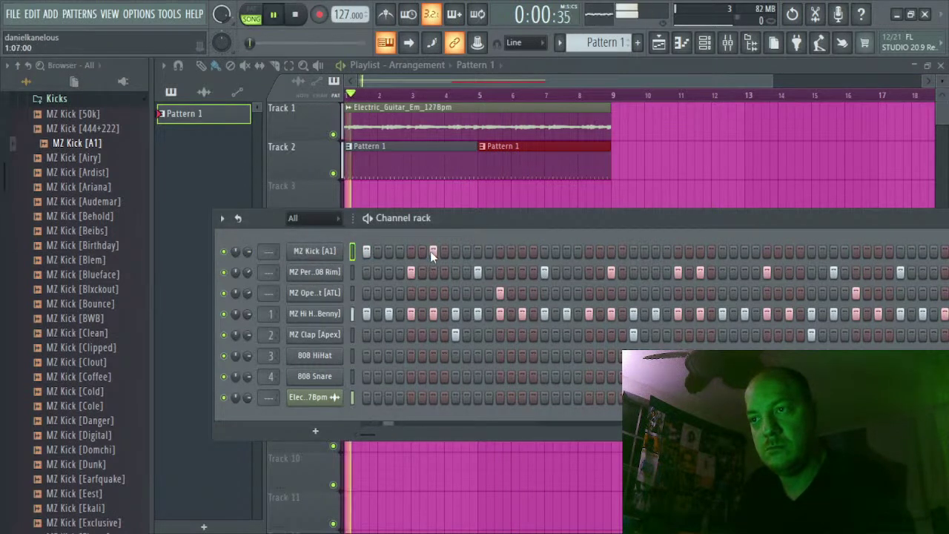
pyautogui.click(521, 251)
pyautogui.rightClick(519, 251)
pyautogui.click(498, 250)
pyautogui.click(588, 251)
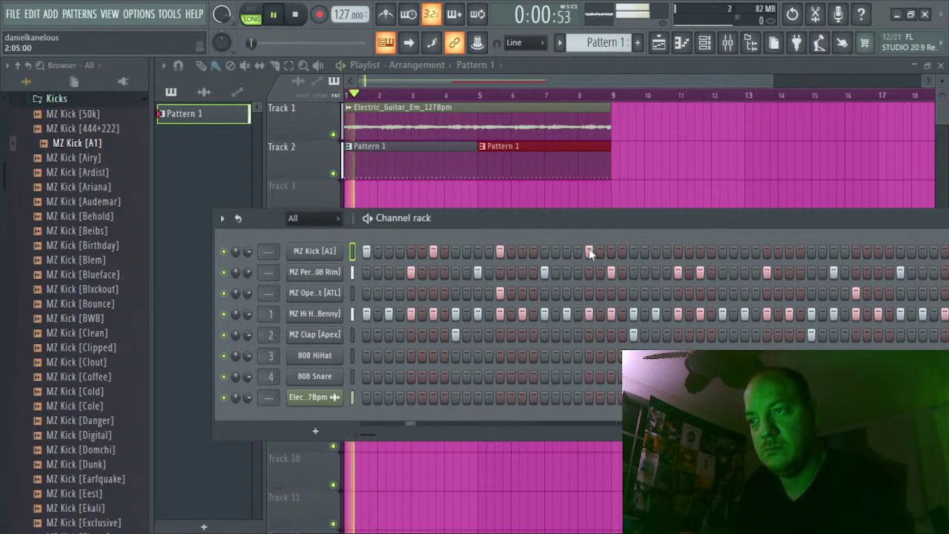
# Continue the kick pattern with hits on step 11 of bar 2 and steps 1 and 7 of bar 3, checking them in playback
pyautogui.click(655, 252)
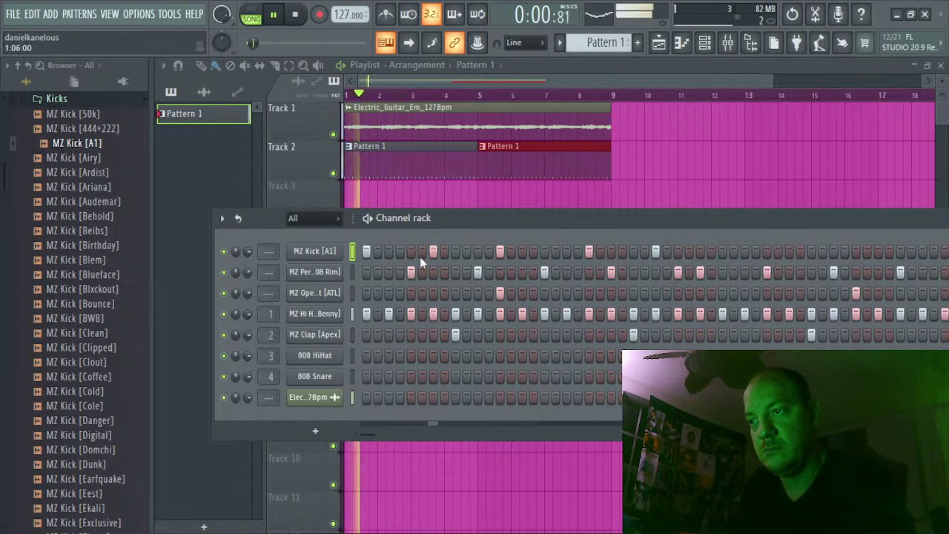
pyautogui.click(744, 255)
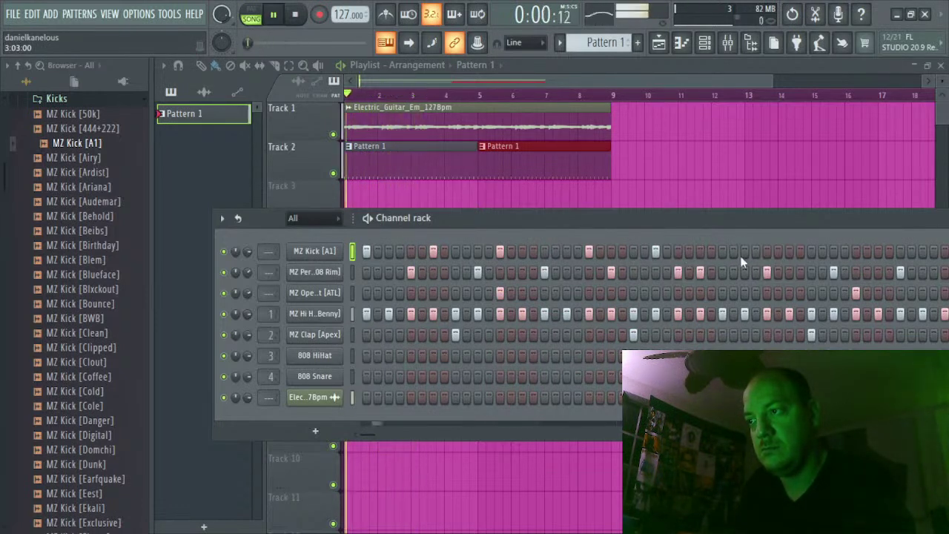
pyautogui.moveTo(535, 219); pyautogui.dragTo(382, 140)
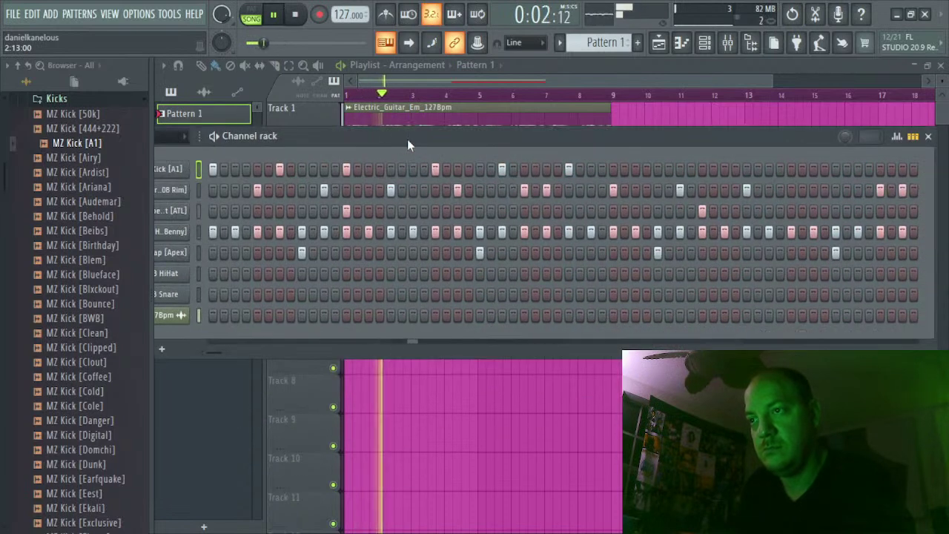
pyautogui.press('space')
pyautogui.press('space')
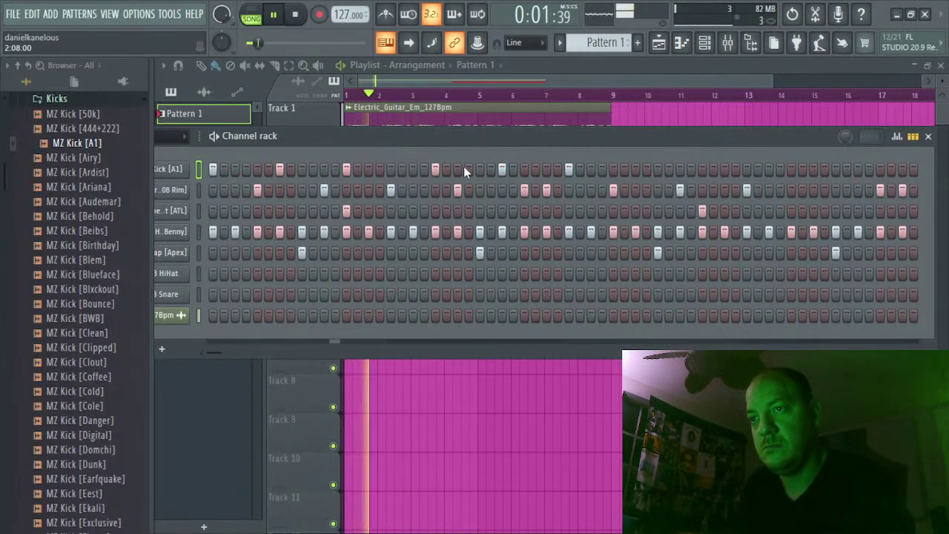
pyautogui.click(646, 172)
pyautogui.rightClick(645, 173)
pyautogui.press('space')
pyautogui.press('space')
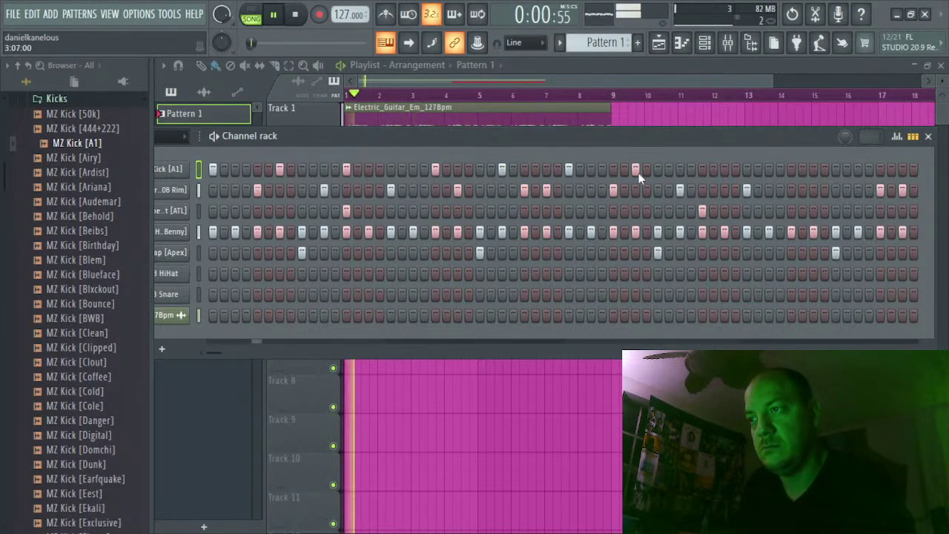
# Add C5 kick notes in the piano roll on step 13 of bar 3 and steps 5, 11 and 15 of bar 4
pyautogui.moveTo(227, 135); pyautogui.dragTo(390, 134)
pyautogui.rightClick(324, 172)
pyautogui.click(386, 168)
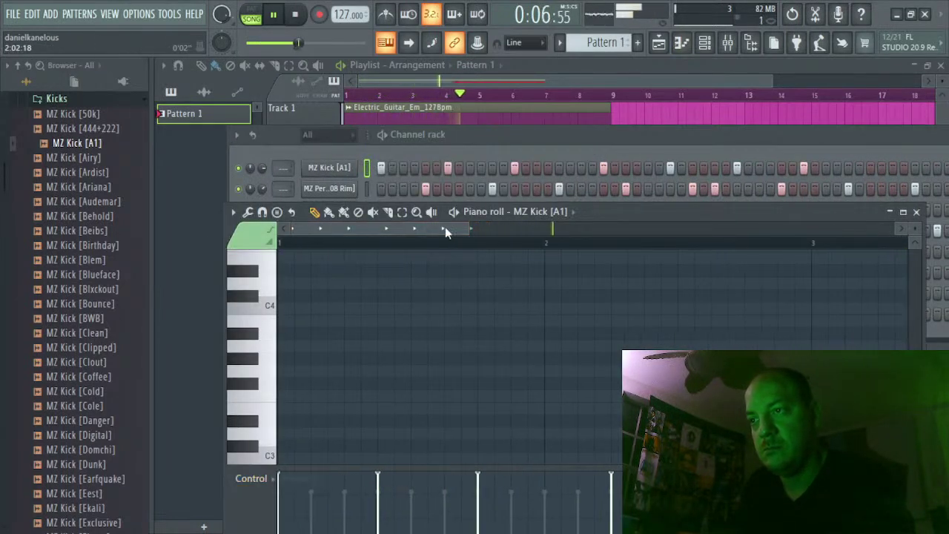
pyautogui.moveTo(468, 228); pyautogui.dragTo(808, 230)
pyautogui.scroll(3, 470, 325)
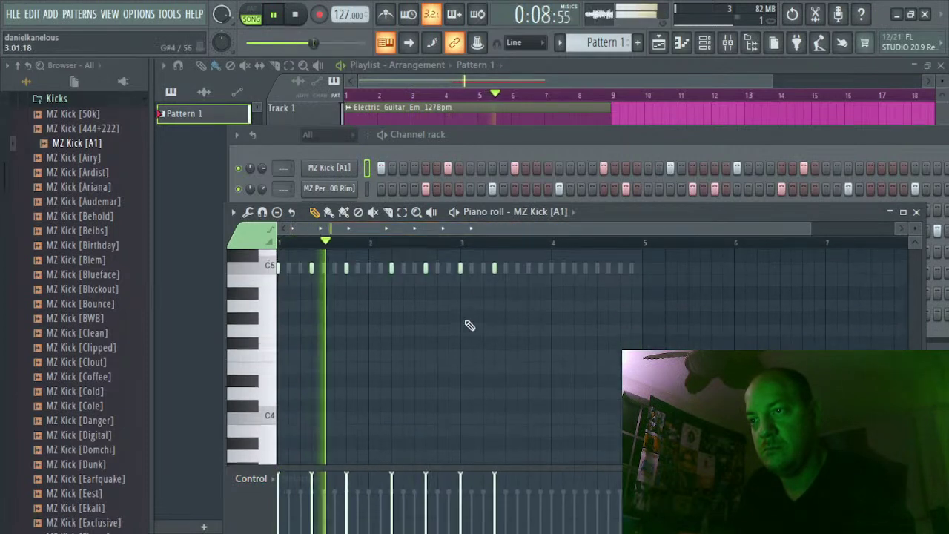
pyautogui.scroll(2, 464, 317)
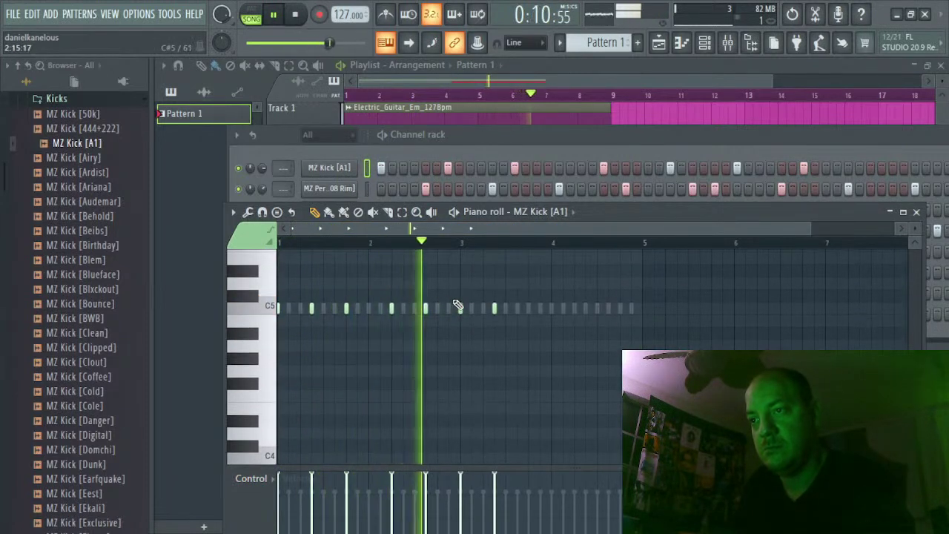
pyautogui.click(528, 307)
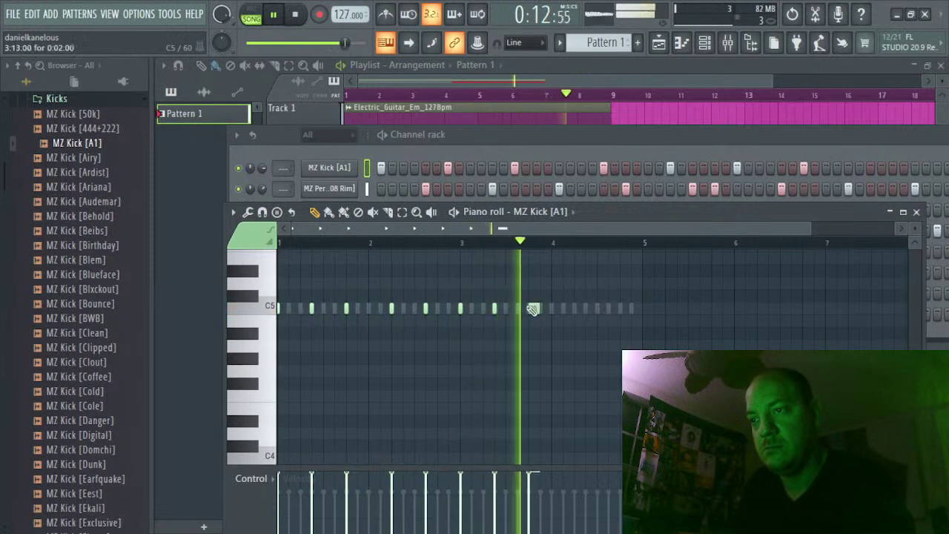
pyautogui.click(580, 307)
pyautogui.click(613, 308)
pyautogui.click(629, 308)
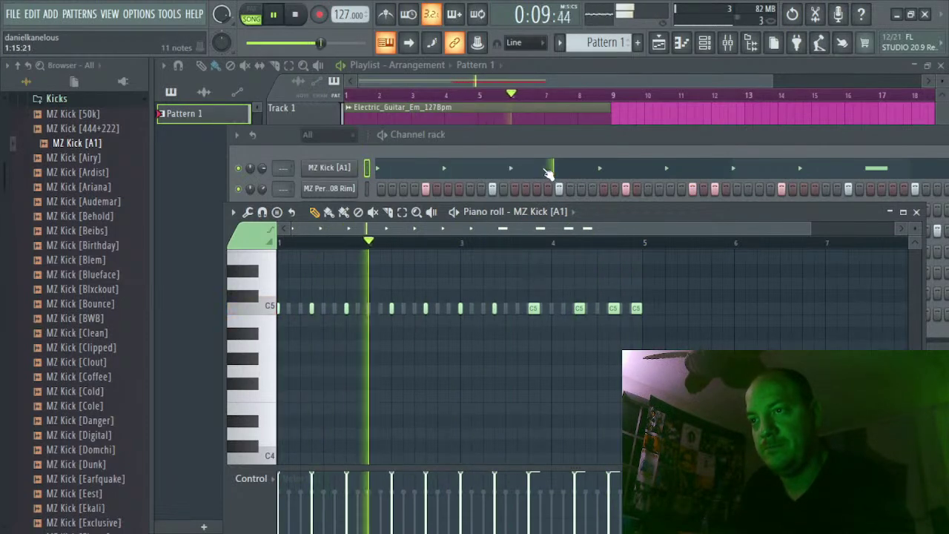
# Add an 808 Rim hit on step 7 of bar 4
pyautogui.moveTo(730, 132); pyautogui.dragTo(599, 127)
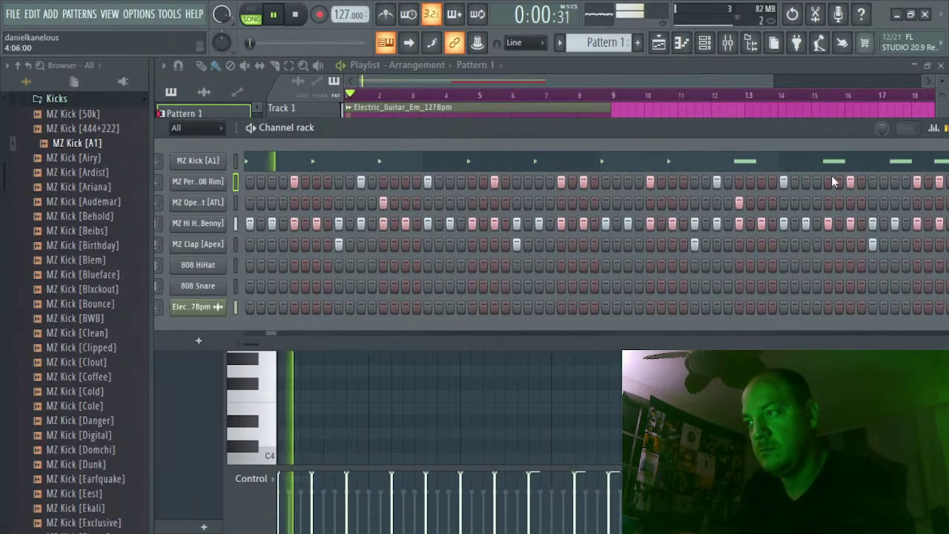
pyautogui.moveTo(376, 128); pyautogui.dragTo(498, 140)
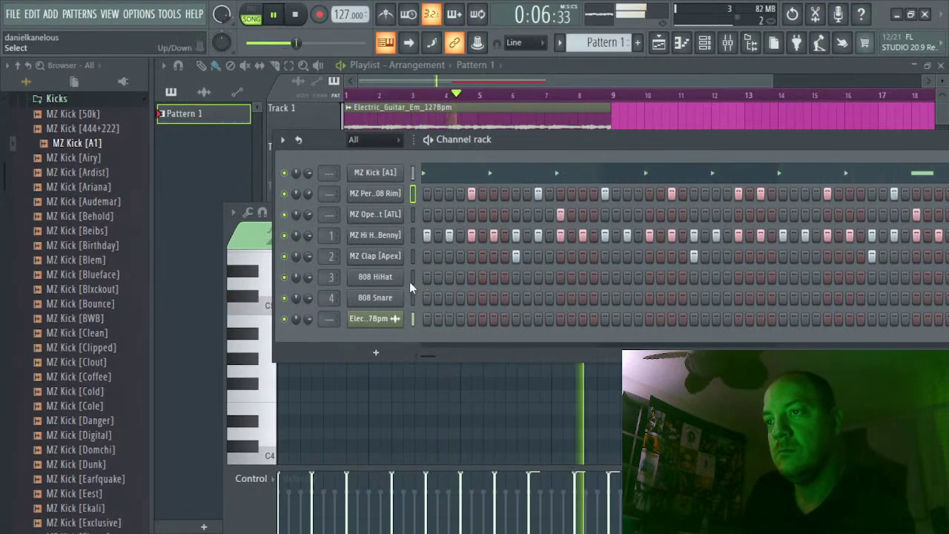
# Open the 808s sample folder and audition MZ 808 [Amari] against the beat
pyautogui.click(56, 99)
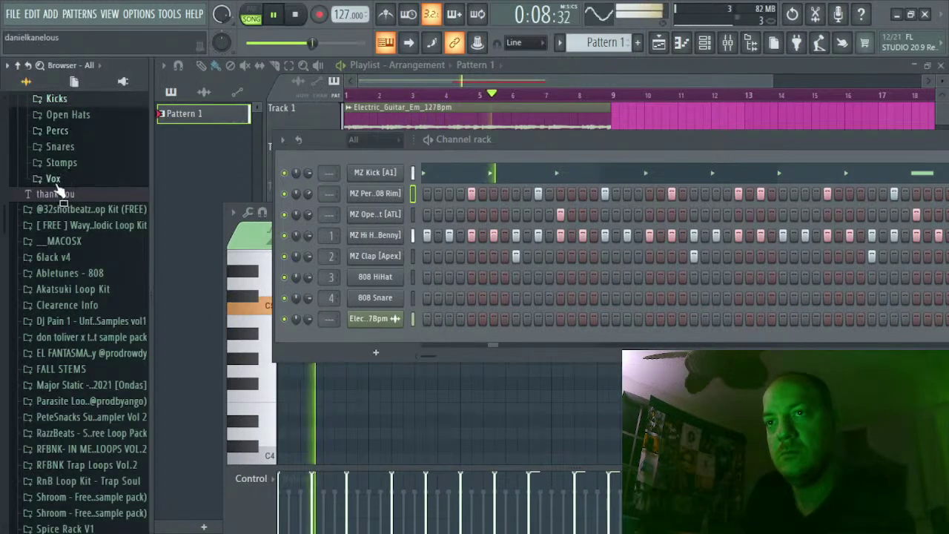
pyautogui.scroll(4, 63, 172)
pyautogui.click(57, 193)
pyautogui.click(67, 159)
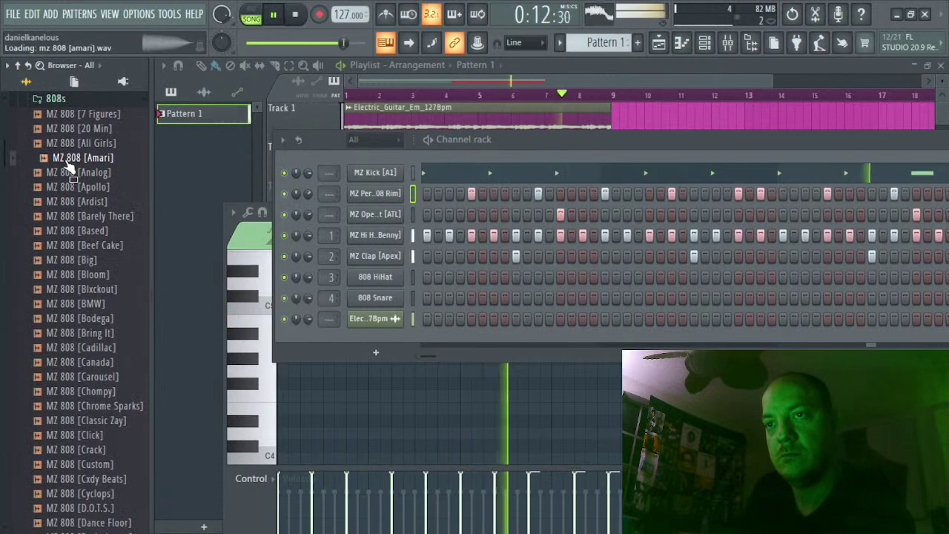
# Open the mixer and route the electric guitar loop to insert 6
pyautogui.press('F9')
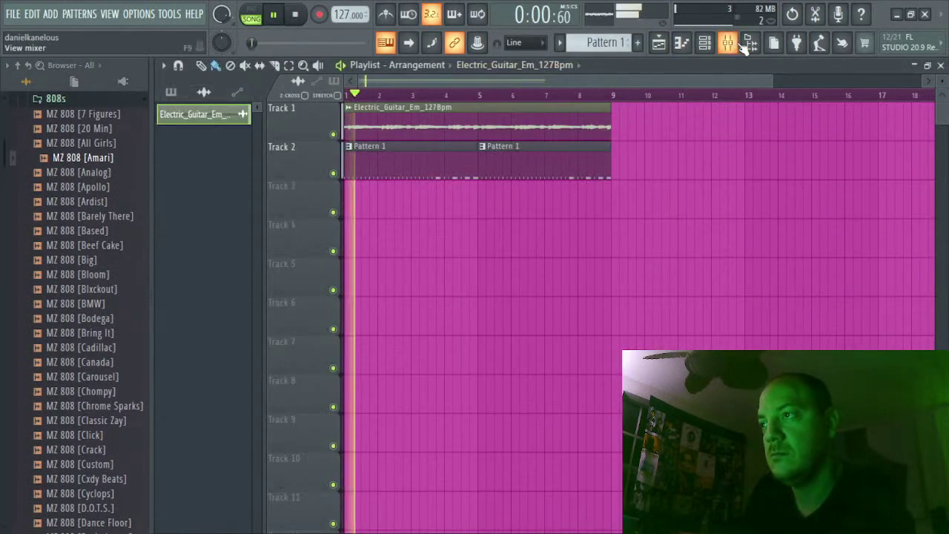
pyautogui.click(727, 43)
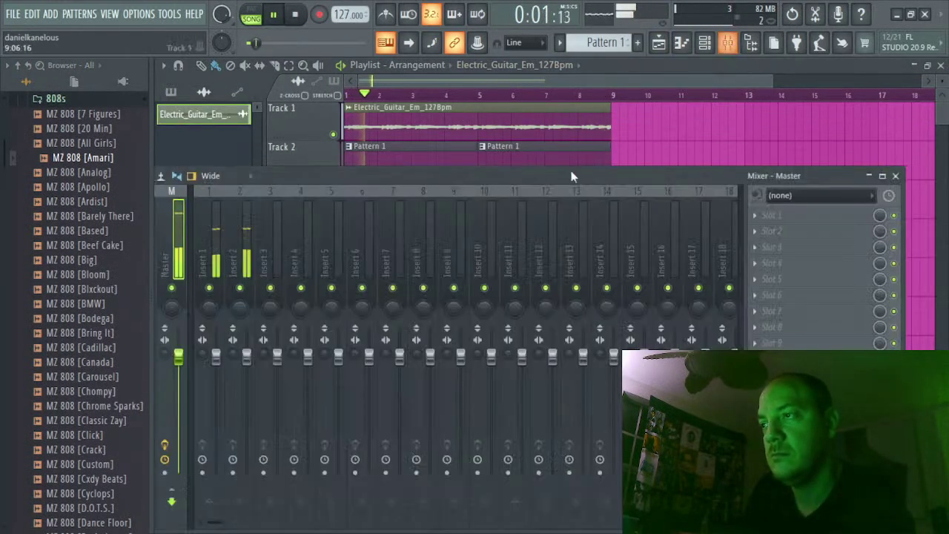
pyautogui.click(370, 267)
pyautogui.rightClick(377, 271)
pyautogui.moveTo(424, 339)
pyautogui.click(564, 339)
# Load Fruity Parametric EQ 2 in slot 1 of the guitar's mixer track and cut its lows below about 200 Hz
pyautogui.press('space')
pyautogui.click(756, 219)
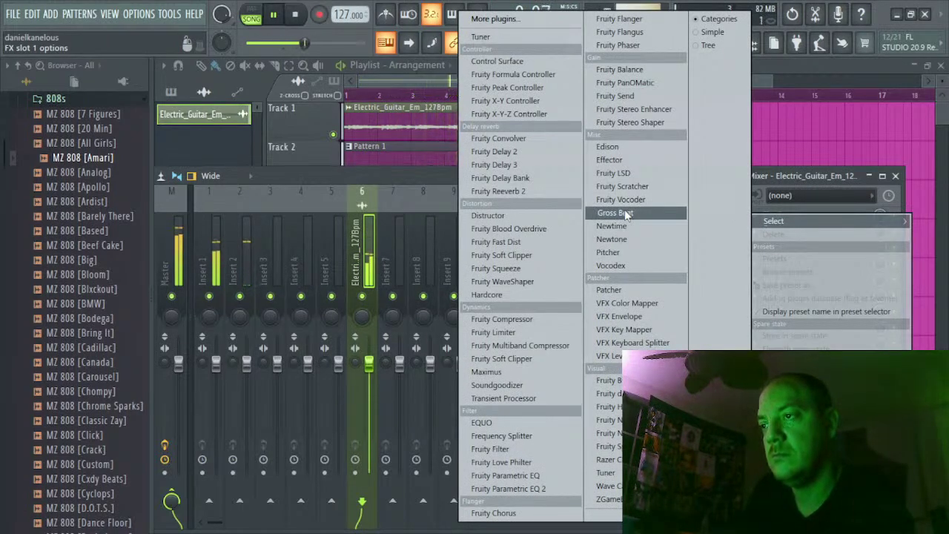
pyautogui.click(517, 493)
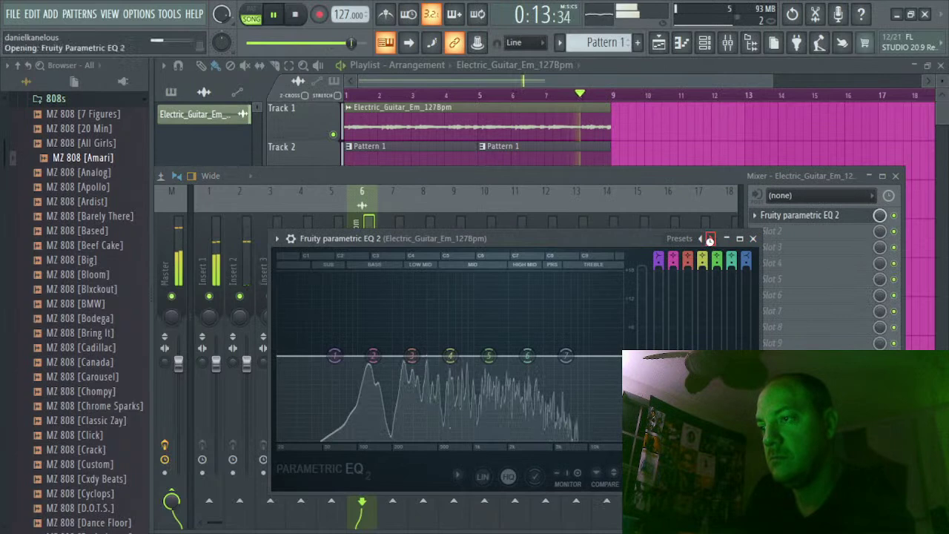
pyautogui.click(709, 240)
pyautogui.press('space')
pyautogui.moveTo(281, 358); pyautogui.dragTo(459, 357)
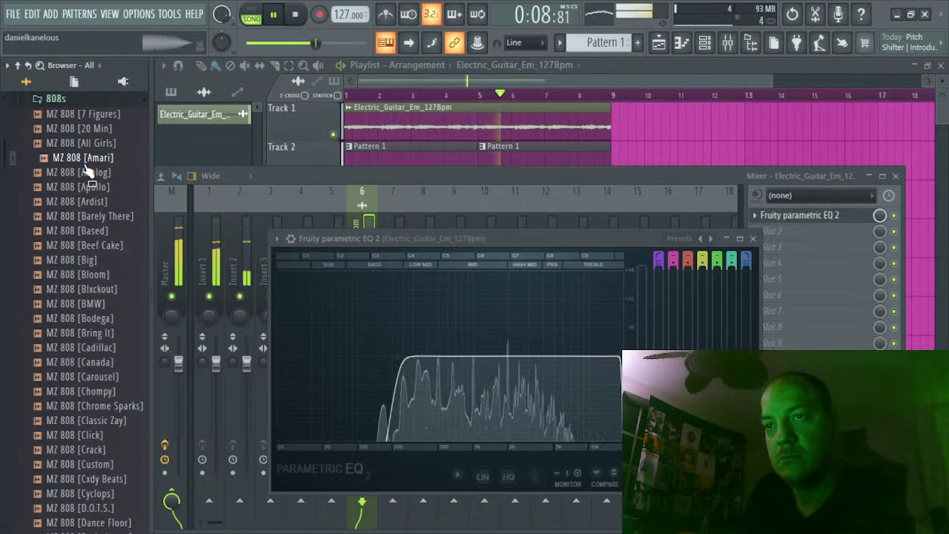
# Audition the 808 samples from [7 Figures] to [Ardist] against the beat to compare them, ending on [Analog]
pyautogui.click(86, 148)
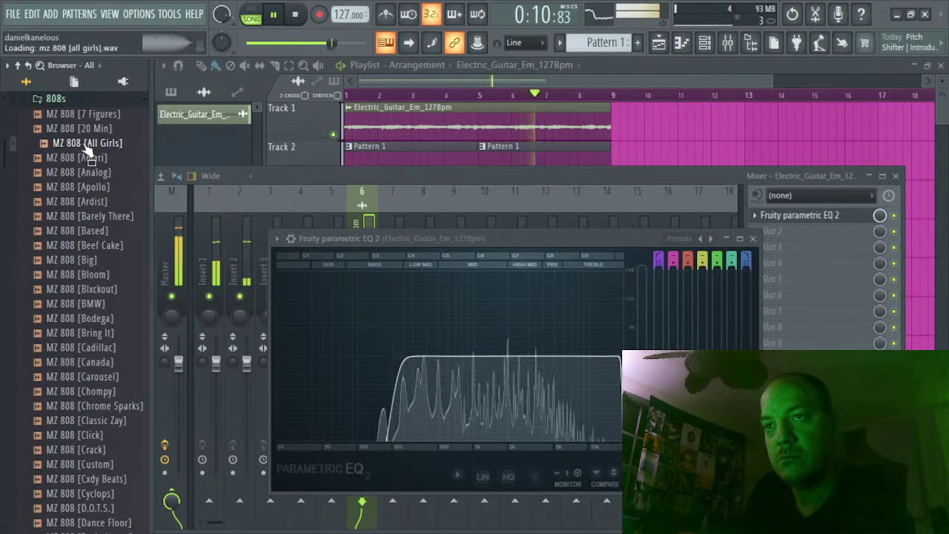
pyautogui.click(86, 118)
pyautogui.click(86, 146)
pyautogui.click(86, 161)
pyautogui.click(85, 173)
pyautogui.click(87, 187)
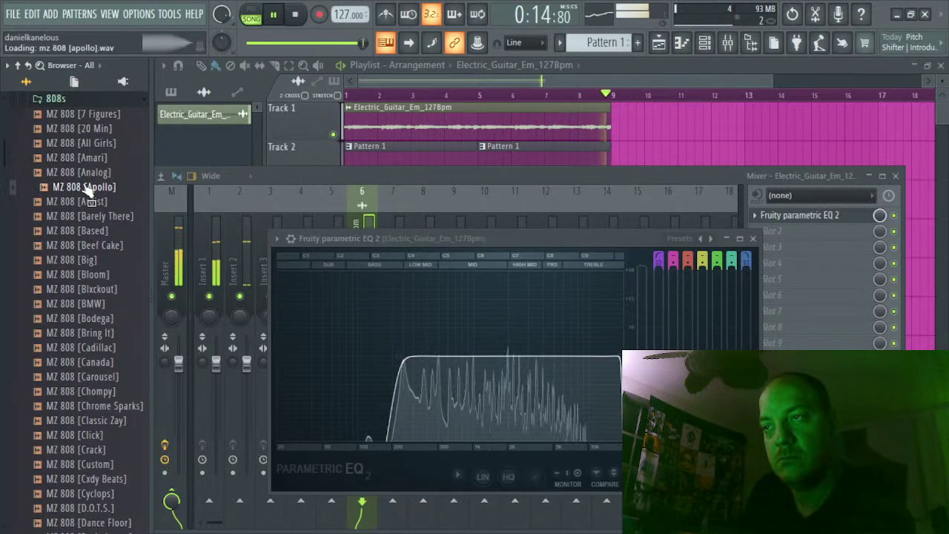
pyautogui.click(89, 159)
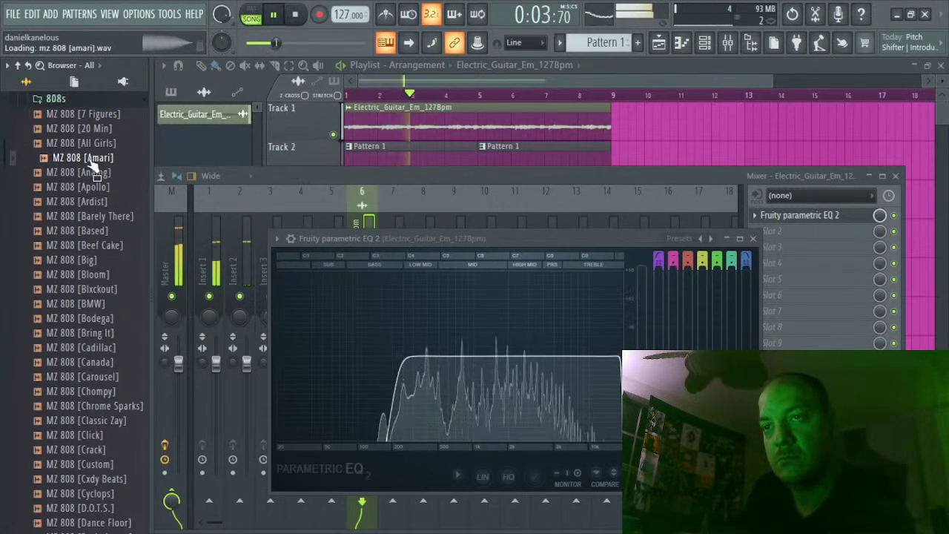
pyautogui.click(86, 143)
pyautogui.click(86, 158)
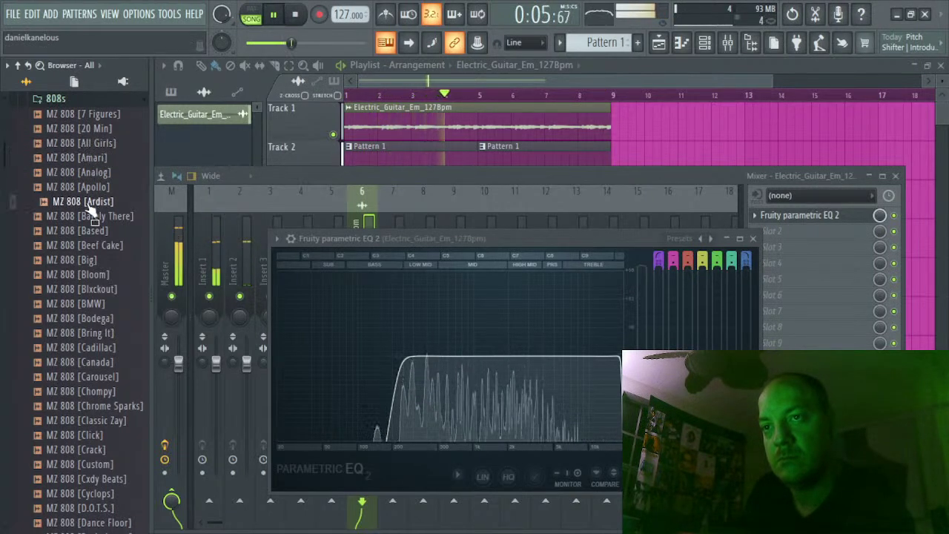
pyautogui.click(87, 187)
pyautogui.click(89, 172)
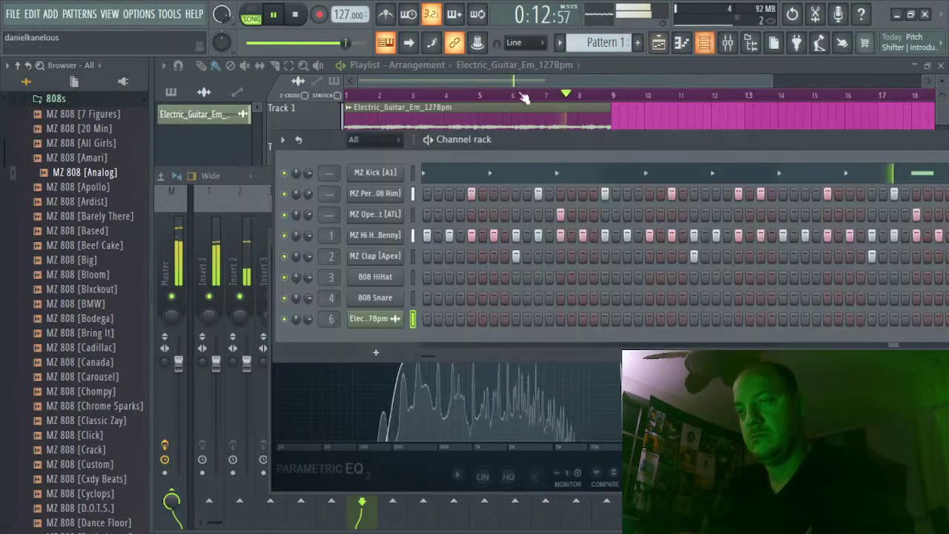
# Add MZ 808 [Analog] as a new channel above the kick and set it to cut itself
pyautogui.press('F6')
pyautogui.moveTo(100, 172); pyautogui.dragTo(363, 163)
pyautogui.rightClick(378, 177)
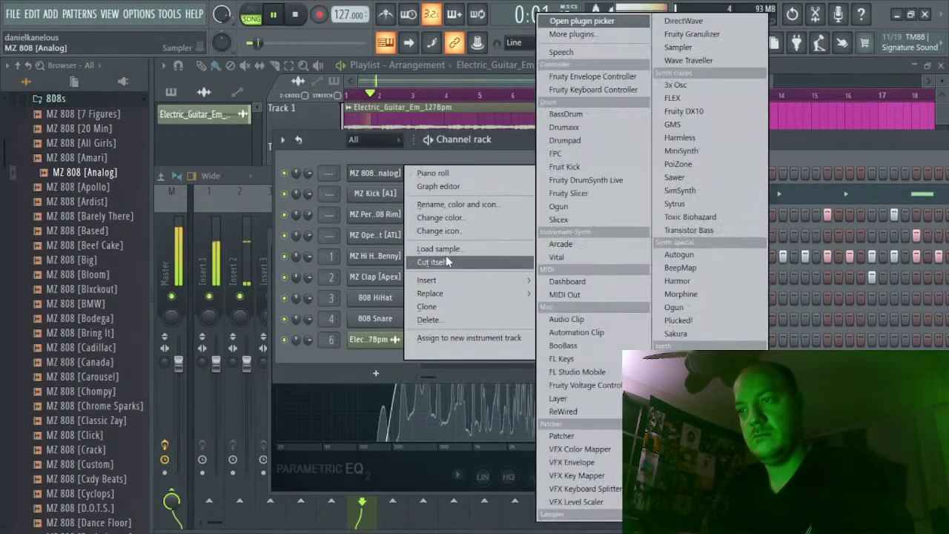
pyautogui.click(446, 266)
# Load Tuner in slot 2 of the guitar's mixer track and move its window clear of the mixer and playlist
pyautogui.press('F9')
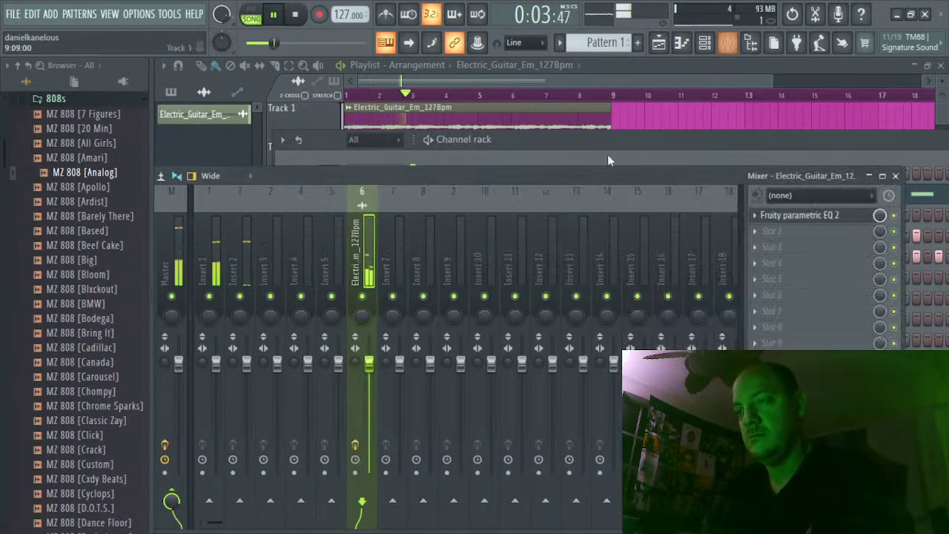
pyautogui.click(756, 230)
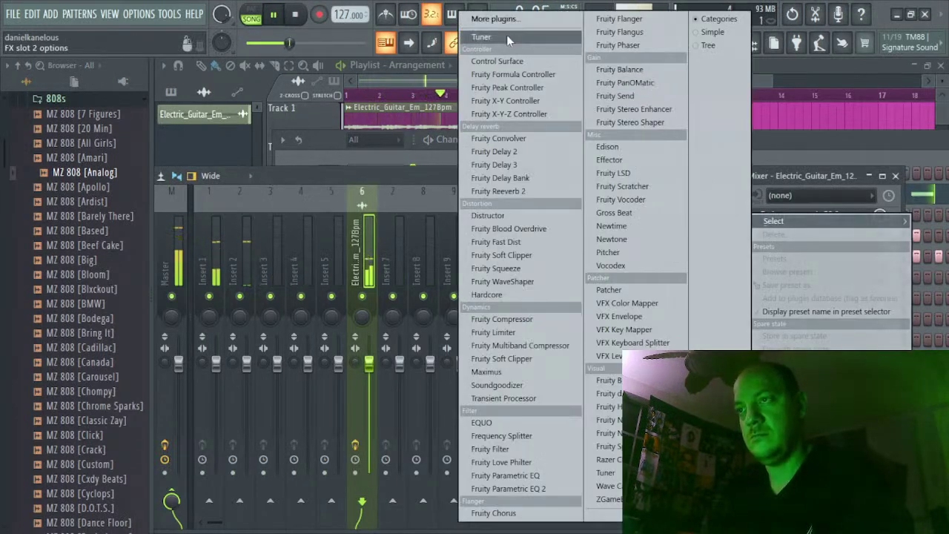
pyautogui.click(506, 37)
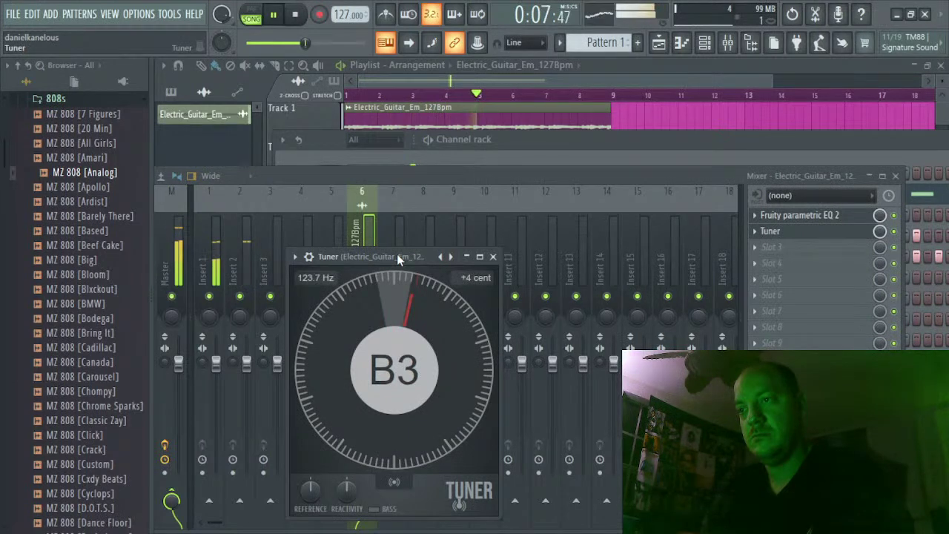
pyautogui.moveTo(397, 254); pyautogui.dragTo(872, 54)
# Open the piano roll of the MZ 808 [Analog] channel and move the channel rack out of the way
pyautogui.click(715, 46)
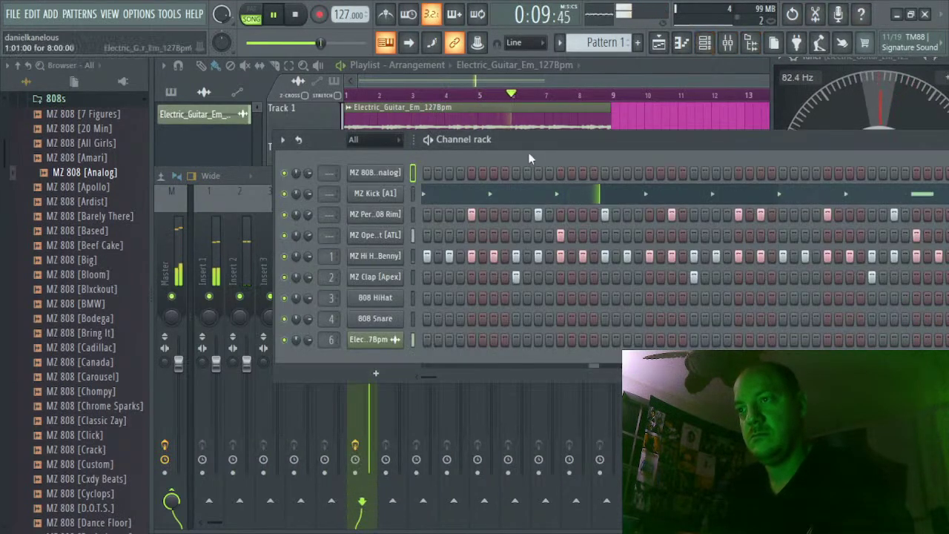
pyautogui.rightClick(396, 172)
pyautogui.click(446, 170)
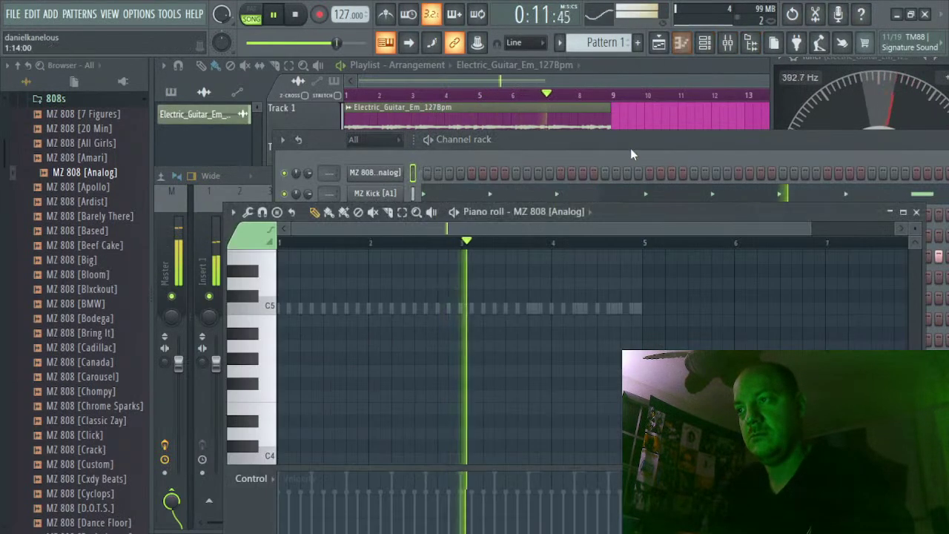
pyautogui.moveTo(647, 139); pyautogui.dragTo(465, 172)
pyautogui.moveTo(785, 171); pyautogui.dragTo(1, 2)
# Place an E5 808 note at the start of bar 1 and set its length to eight steps
pyautogui.press('space')
pyautogui.scroll(3, 346, 357)
pyautogui.press('space')
pyautogui.press('space')
pyautogui.scroll(-2, 338, 359)
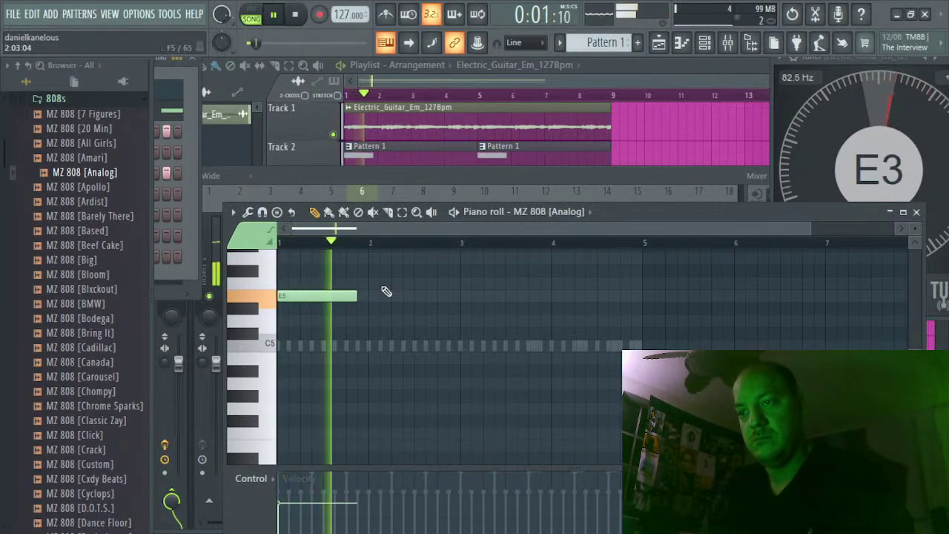
pyautogui.press('space')
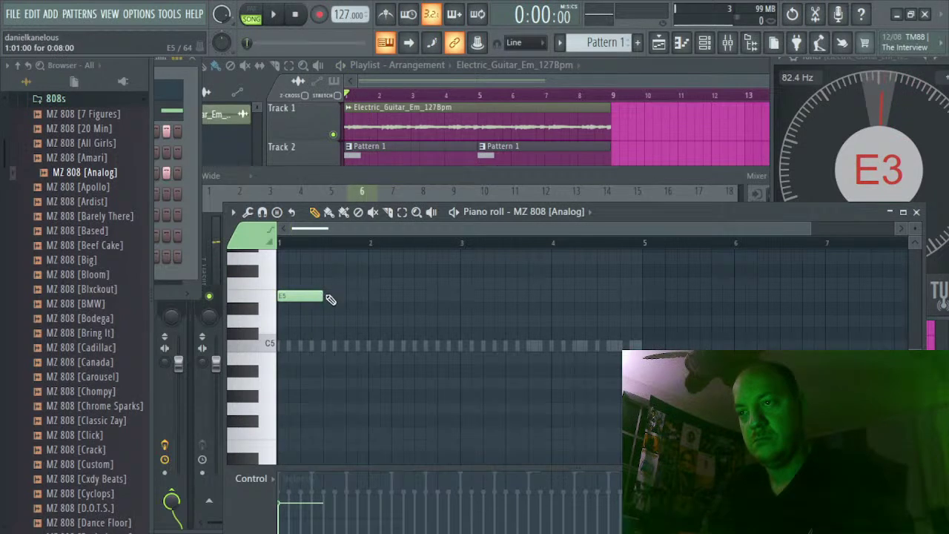
# Add an eight-step 808 note on step 13 of bar 1, compare pitches against the guitar, and settle on G5
pyautogui.press('space')
pyautogui.click(341, 295)
pyautogui.press('space')
pyautogui.click(349, 296)
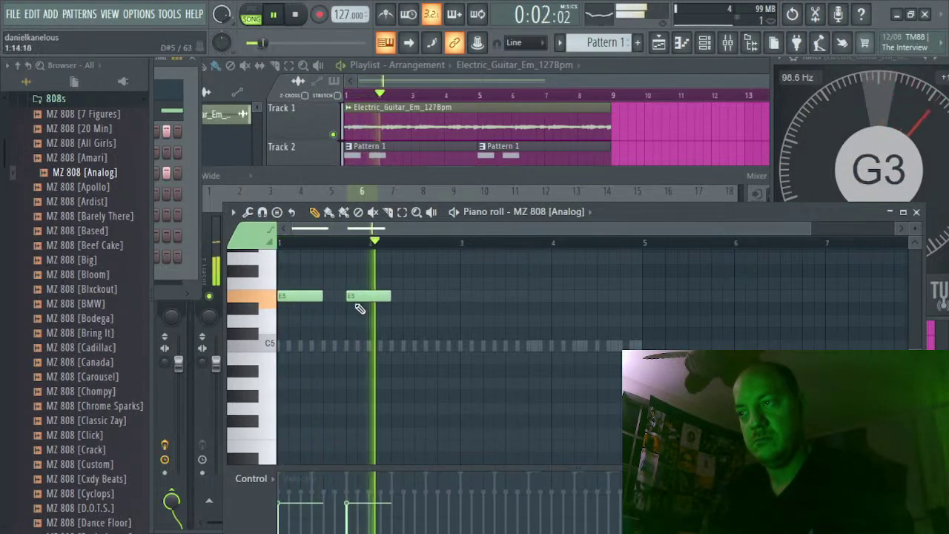
pyautogui.click(353, 257)
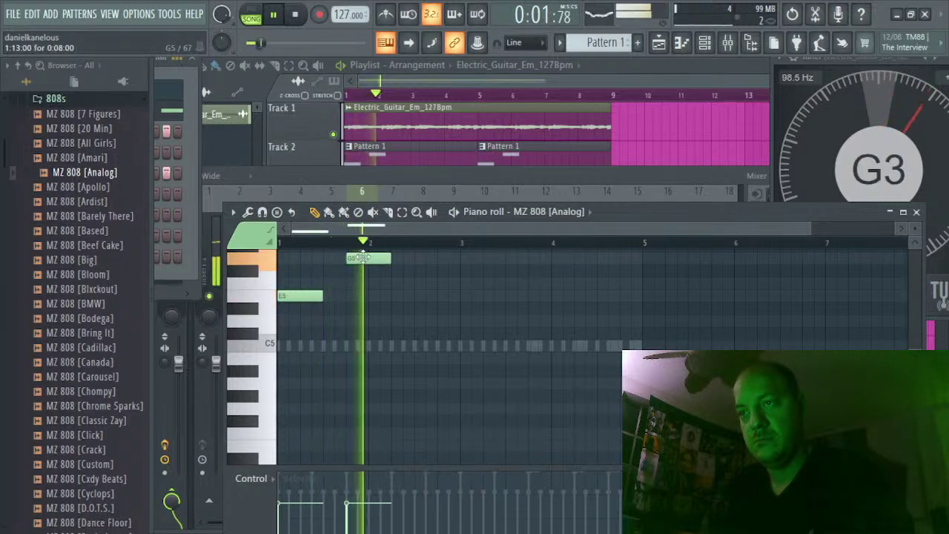
pyautogui.moveTo(363, 261); pyautogui.dragTo(381, 349)
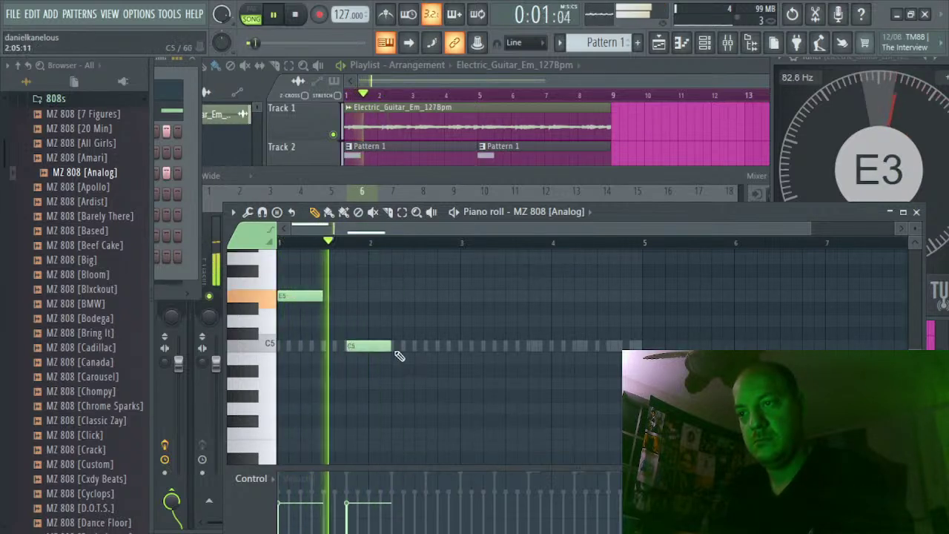
pyautogui.press('space')
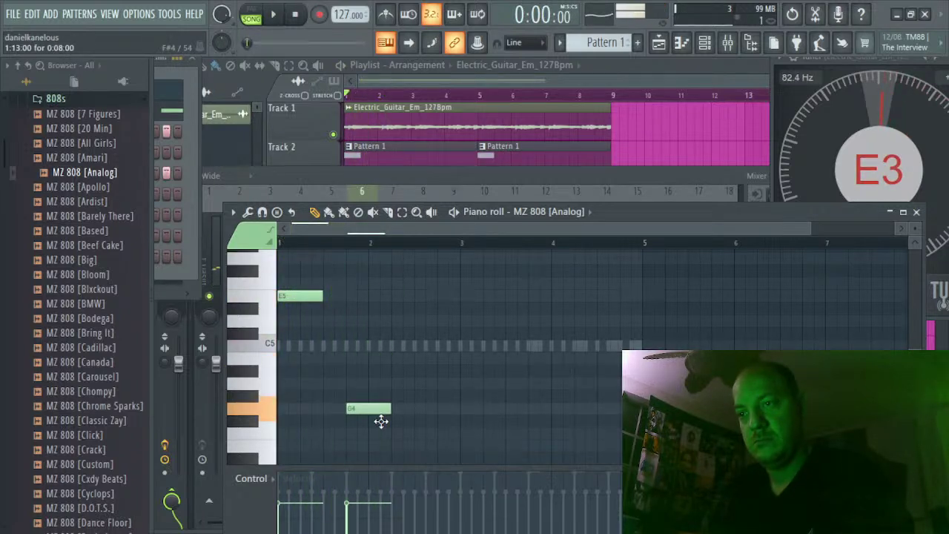
pyautogui.moveTo(378, 271); pyautogui.dragTo(385, 293)
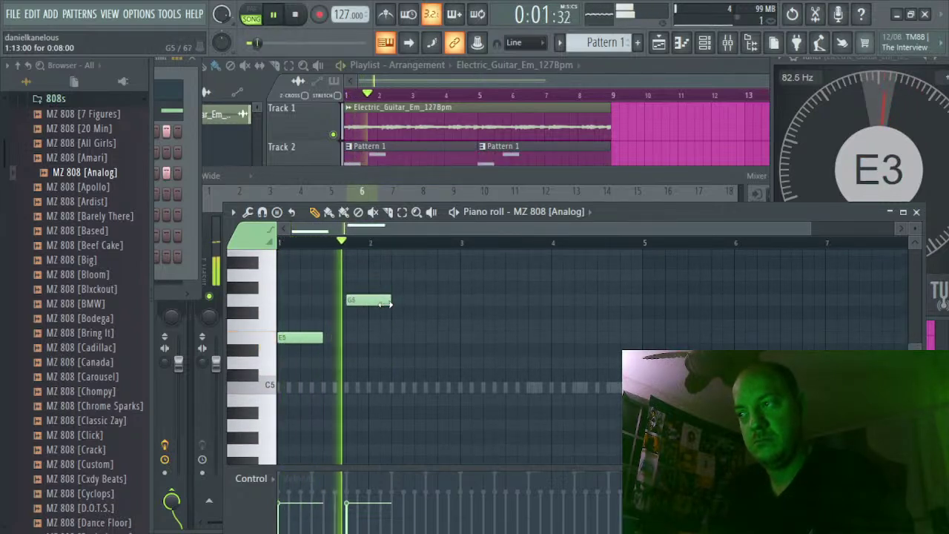
# Add an eight-step 808 note on step 9 of bar 2, trying G5 first and settling on E5
pyautogui.click(421, 300)
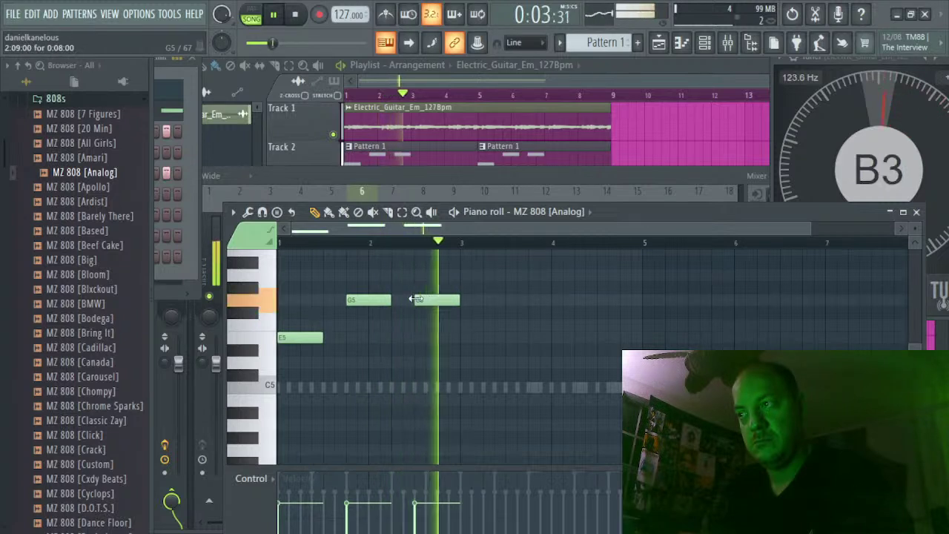
pyautogui.click(432, 324)
pyautogui.rightClick(434, 325)
pyautogui.click(419, 339)
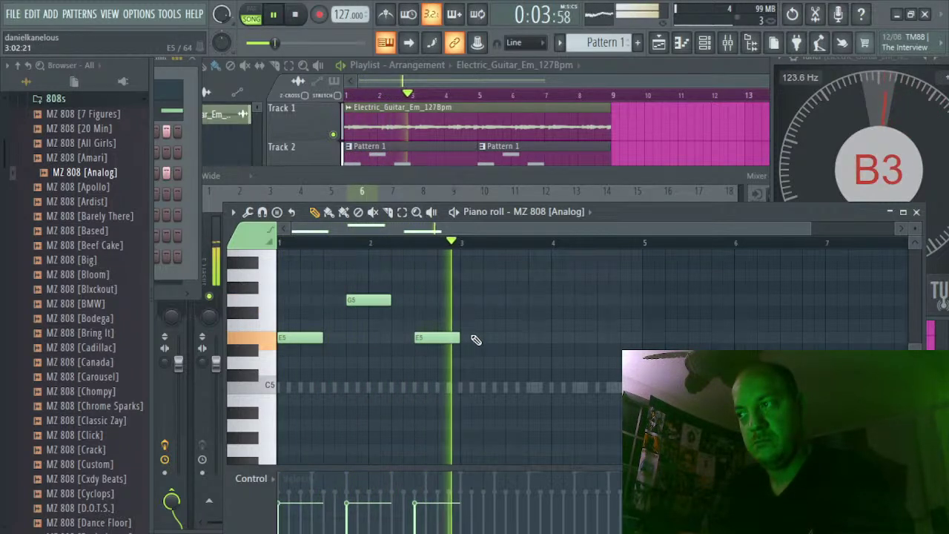
# Try a G5 808 note at the start of bar 3, and replace it with an eight-step E5
pyautogui.press('space')
pyautogui.click(464, 300)
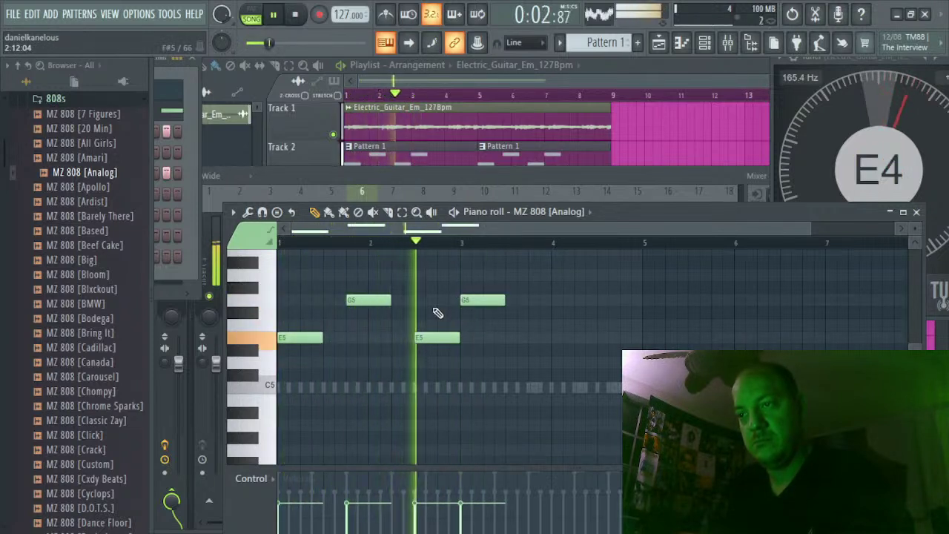
pyautogui.rightClick(473, 299)
pyautogui.scroll(1, 463, 330)
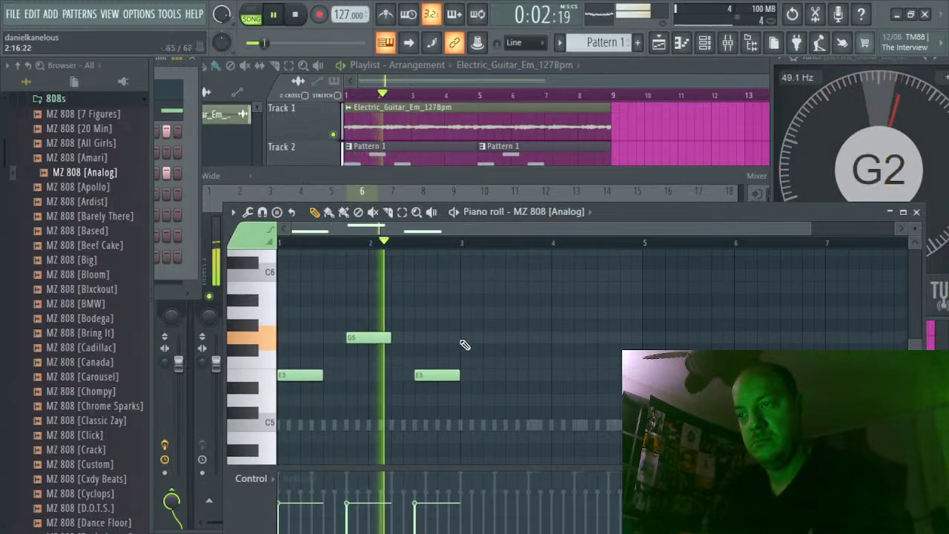
pyautogui.click(468, 374)
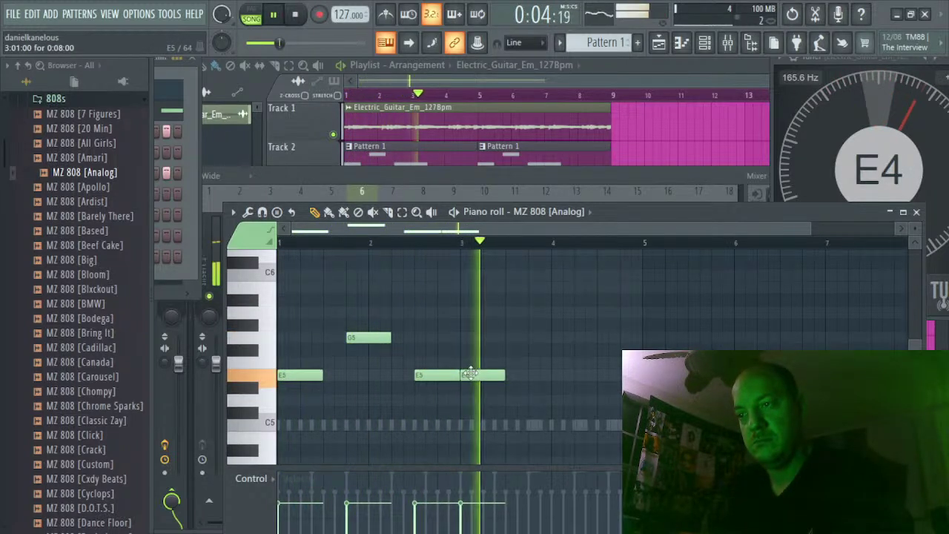
# Add an eight-step G5 808 note on step 13 of bar 3
pyautogui.click(533, 339)
pyautogui.press('space')
pyautogui.click(534, 340)
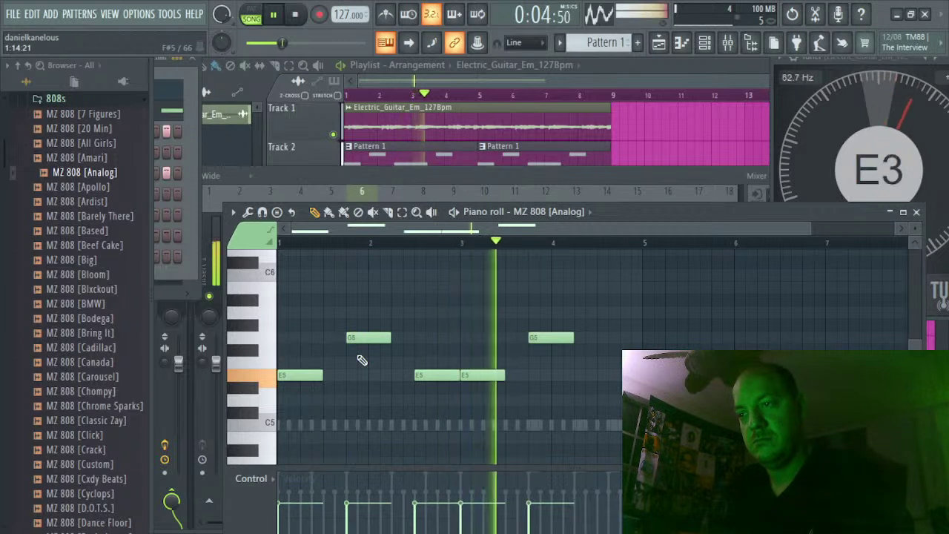
# Test several pitches for an 808 note on step 9 of bar 4, starting with F5, and settle on B5
pyautogui.click(598, 364)
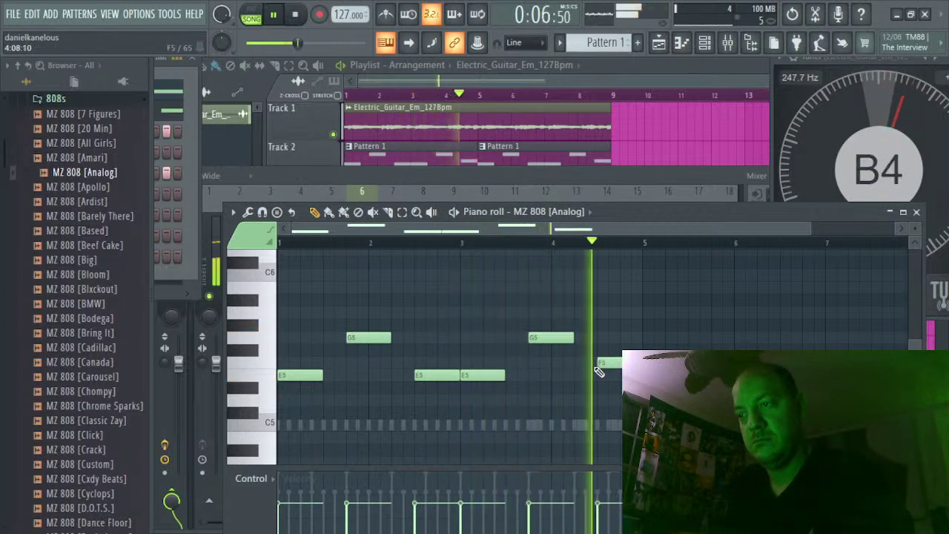
pyautogui.rightClick(602, 363)
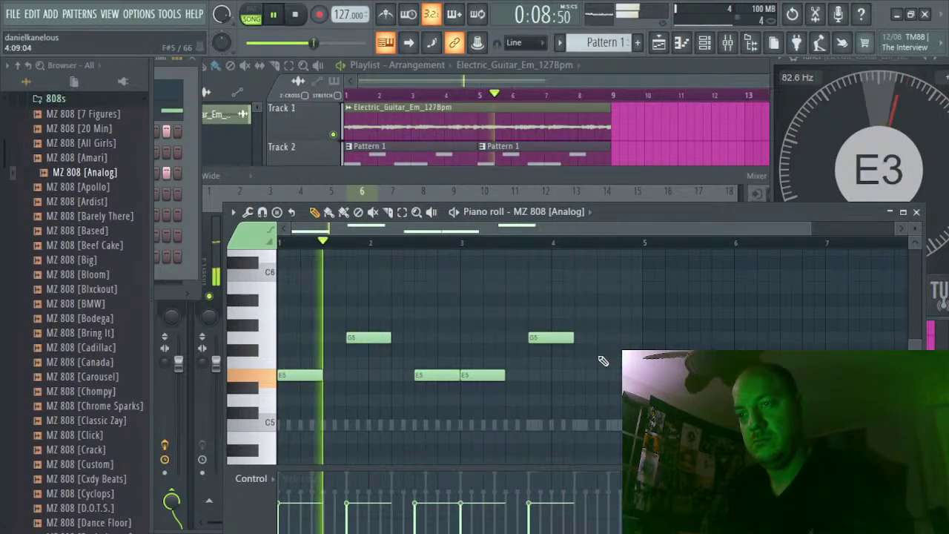
pyautogui.click(602, 313)
pyautogui.rightClick(632, 315)
pyautogui.click(603, 277)
pyautogui.rightClick(612, 278)
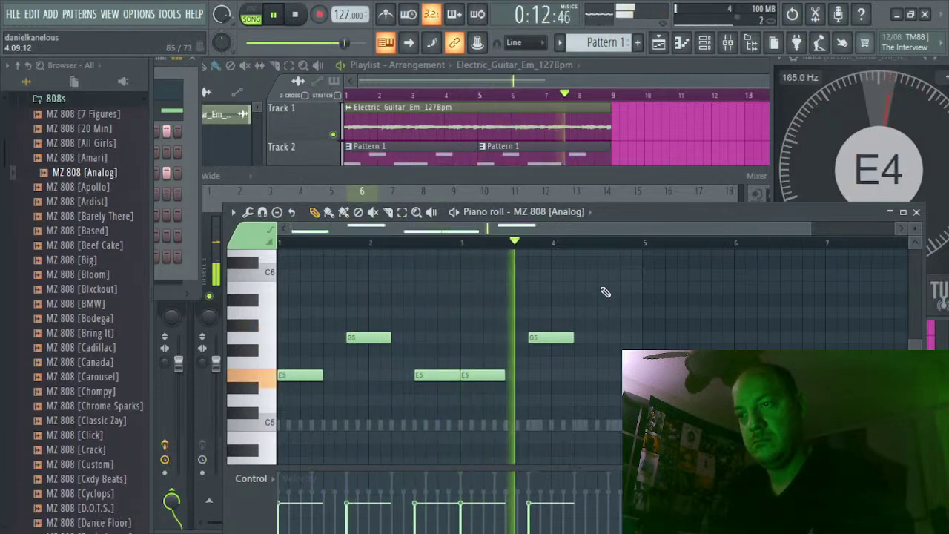
pyautogui.click(603, 288)
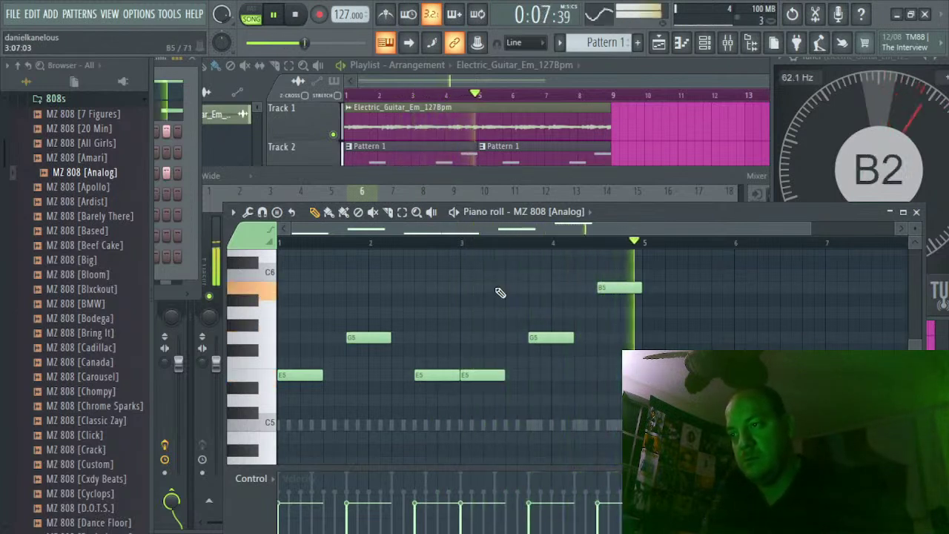
# Shorten the B5 note in bar 4 to two steps and repeat it three times to the end of the bar
pyautogui.click(704, 56)
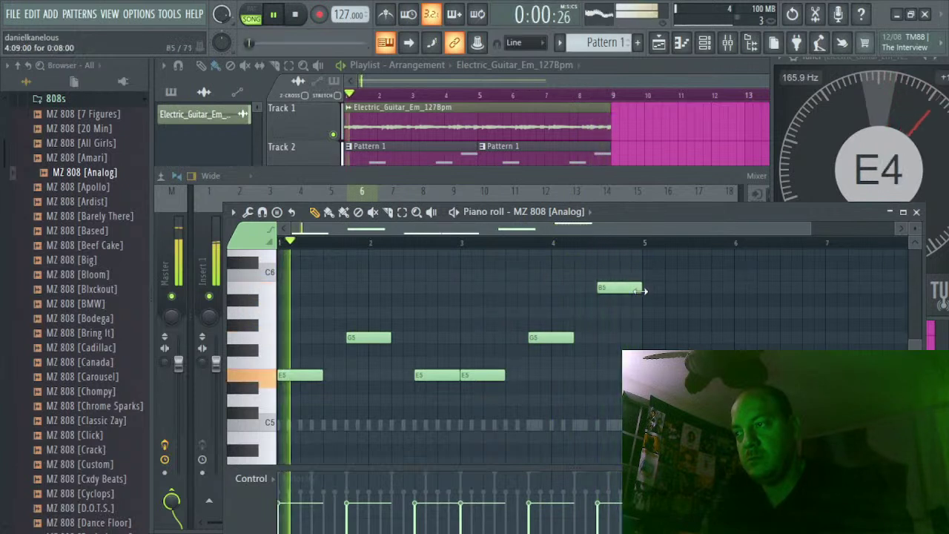
pyautogui.moveTo(641, 290); pyautogui.dragTo(607, 289)
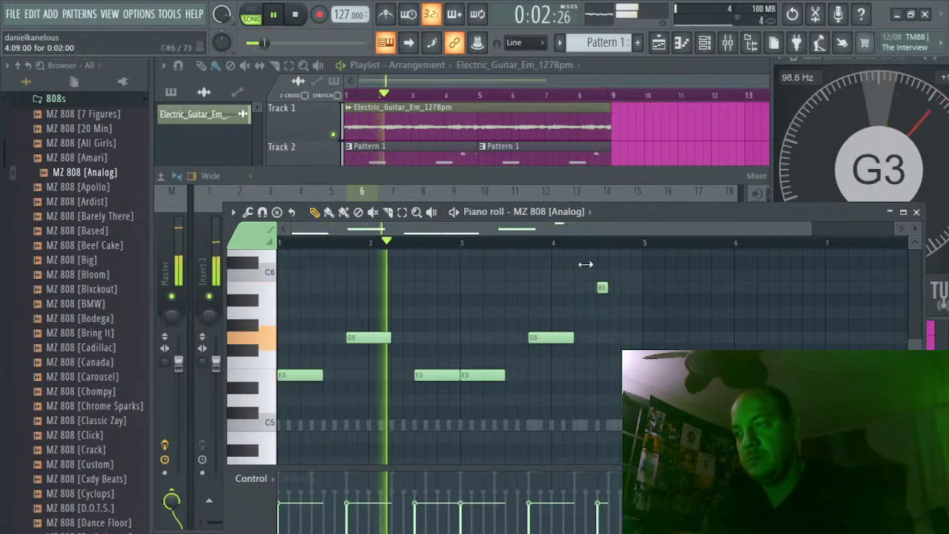
pyautogui.click(614, 288)
pyautogui.click(625, 287)
pyautogui.click(636, 288)
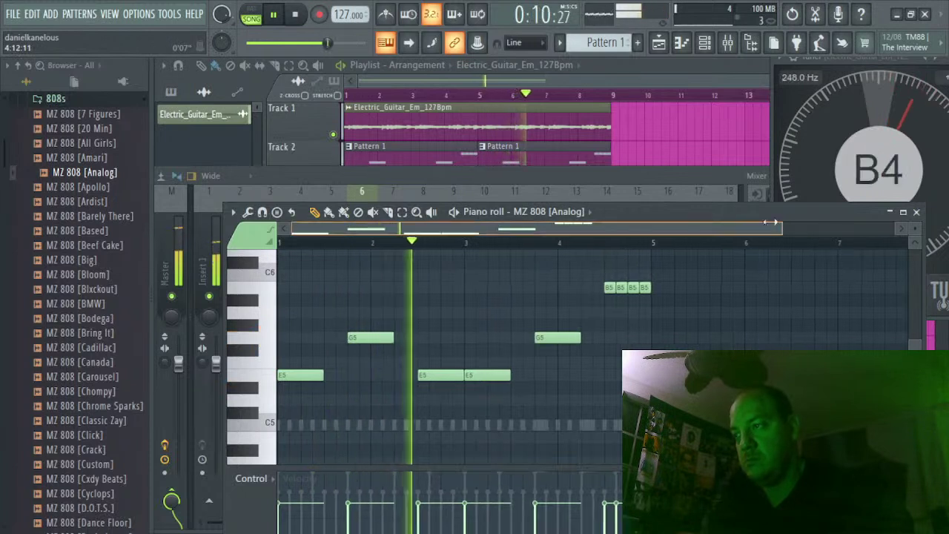
# Split the first B5 into two one-step notes and replace the remaining B5 repeats with a one-step B5 on step 13 of bar 4
pyautogui.moveTo(816, 235); pyautogui.dragTo(633, 230)
pyautogui.moveTo(775, 287); pyautogui.dragTo(766, 287)
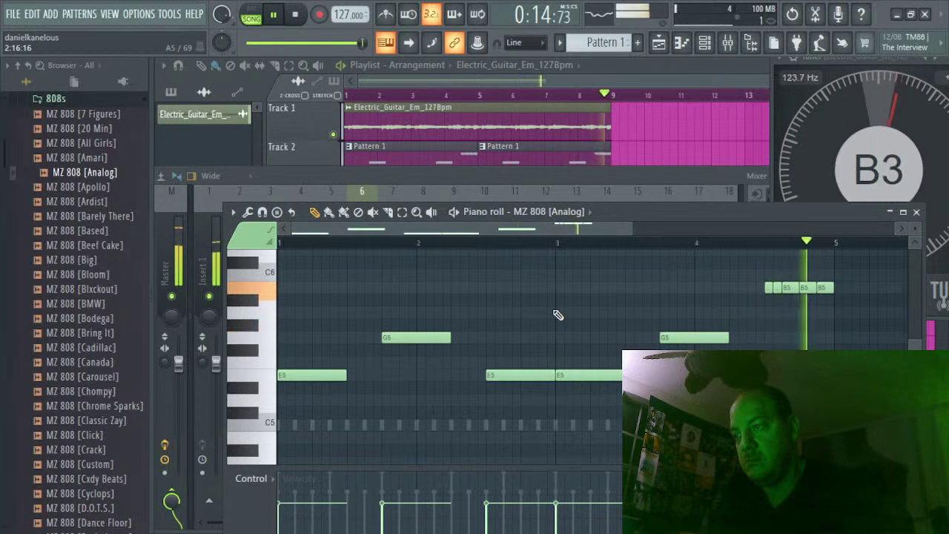
pyautogui.rightClick(809, 291)
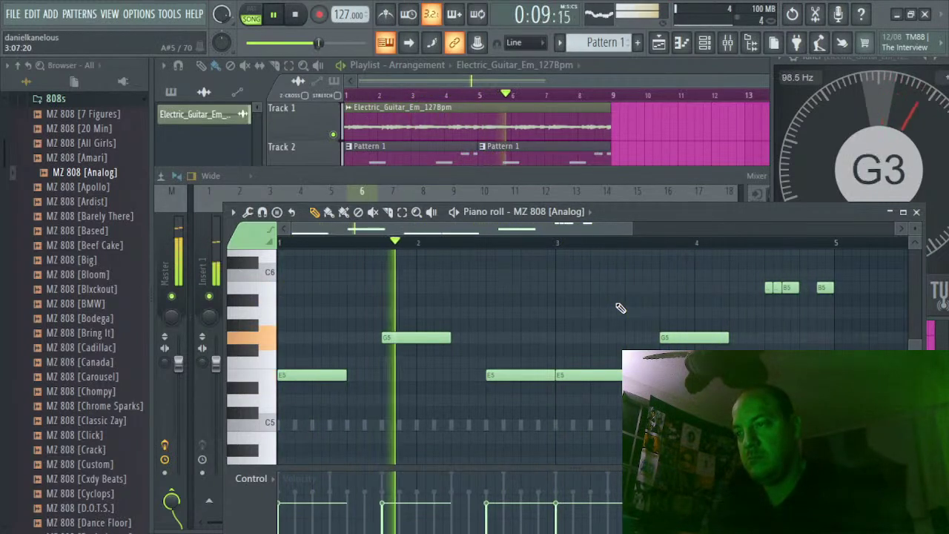
pyautogui.rightClick(795, 290)
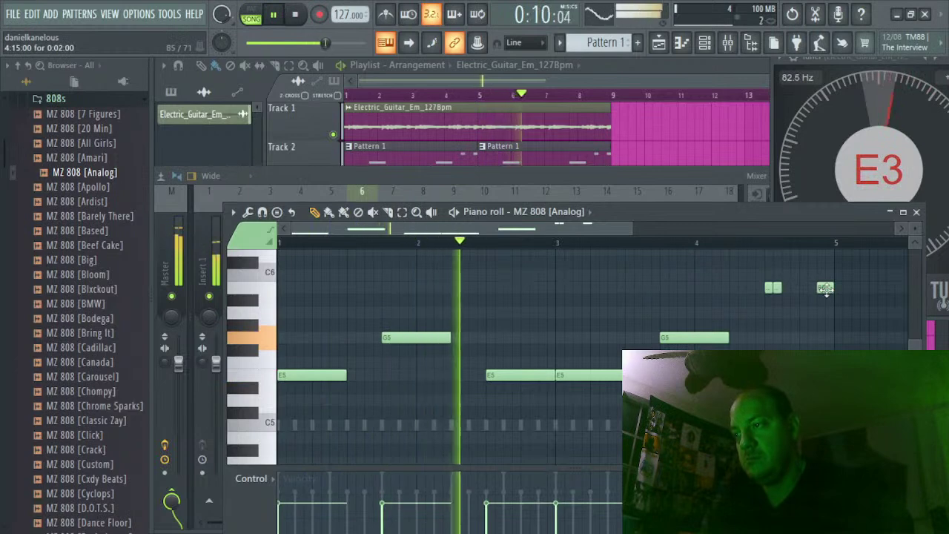
pyautogui.rightClick(826, 291)
pyautogui.click(813, 290)
pyautogui.rightClick(813, 289)
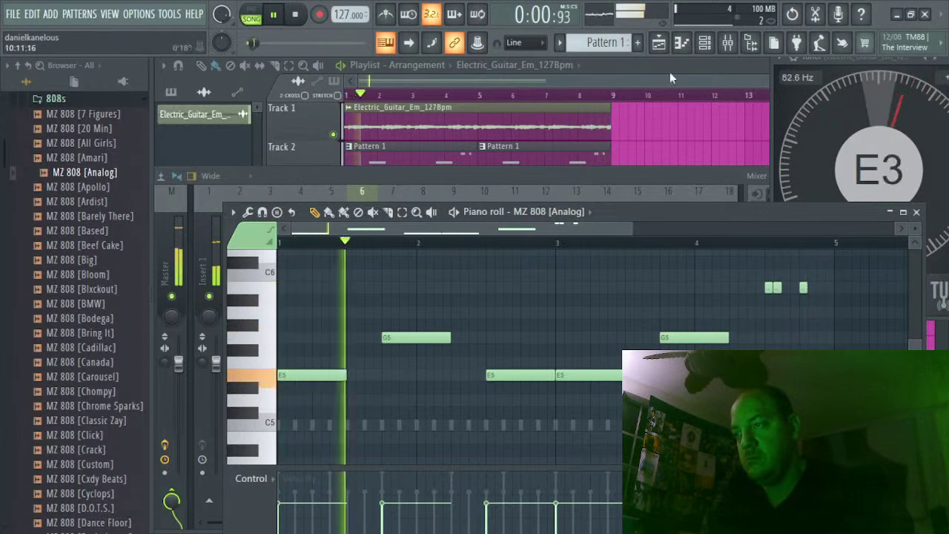
# Bring up the channel rack and place it over the playlist so the channel names and their step patterns are in view
pyautogui.click(704, 42)
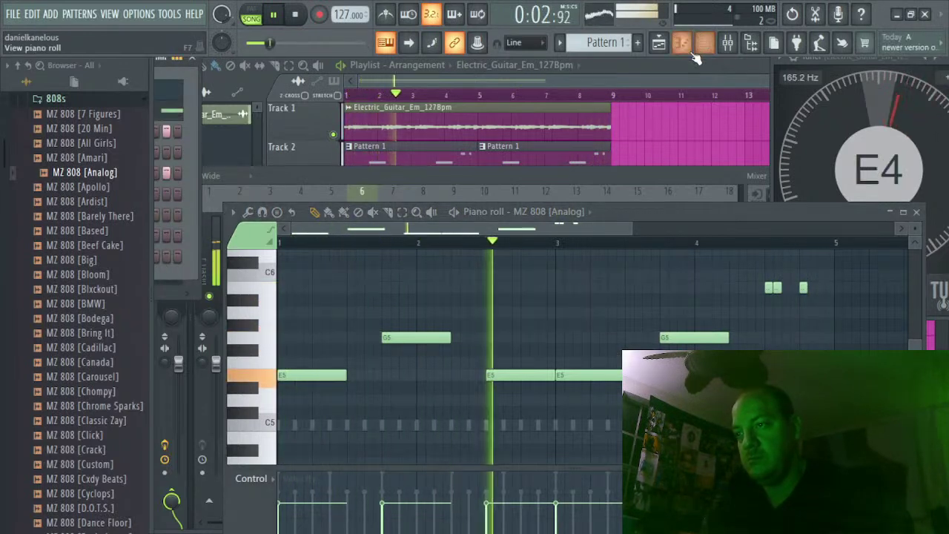
pyautogui.click(565, 77)
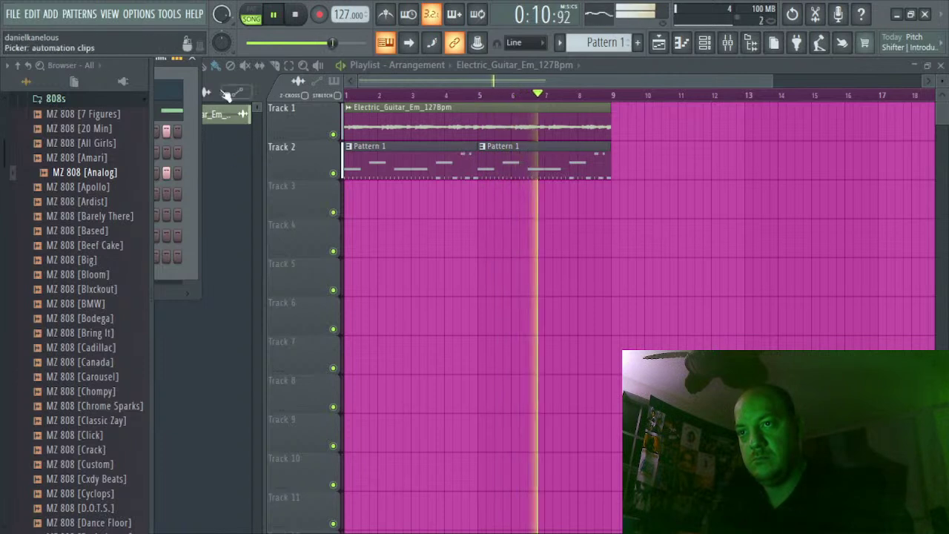
pyautogui.click(162, 65)
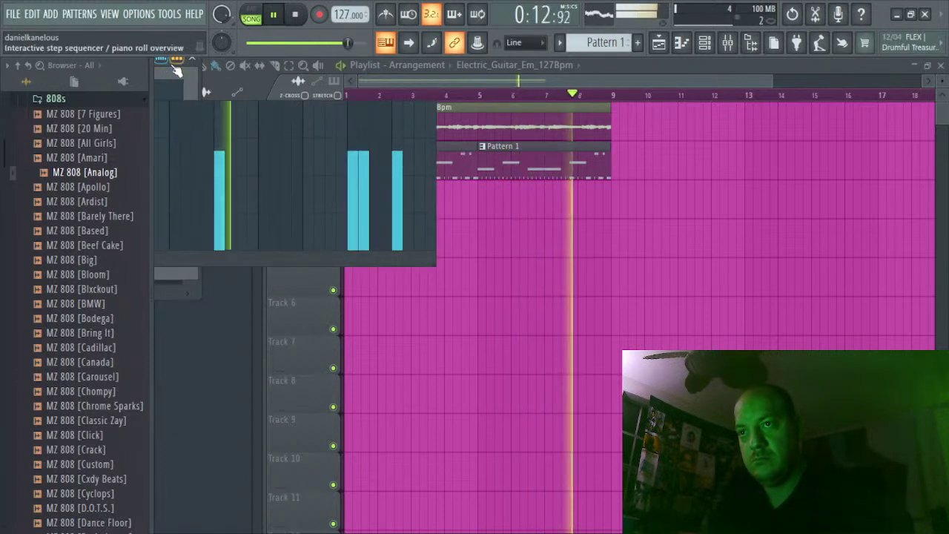
pyautogui.click(189, 64)
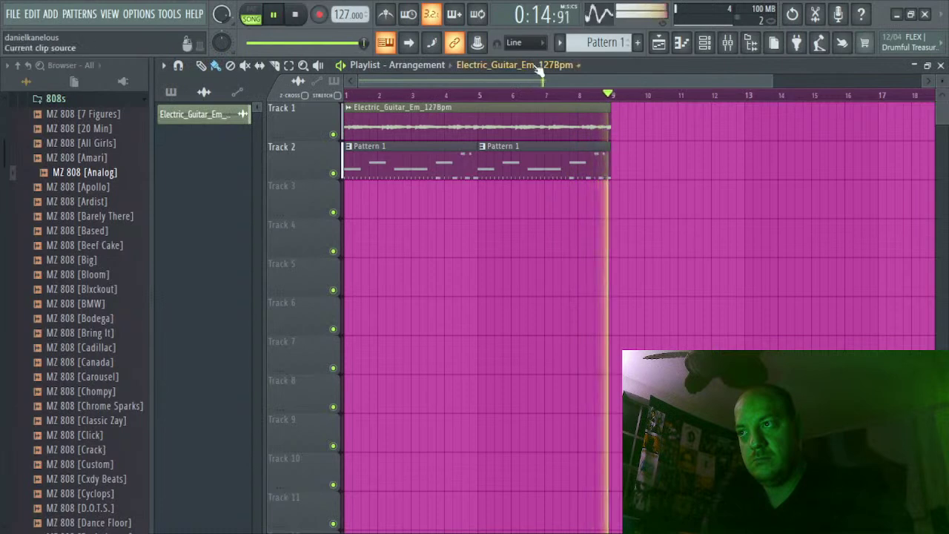
pyautogui.click(704, 42)
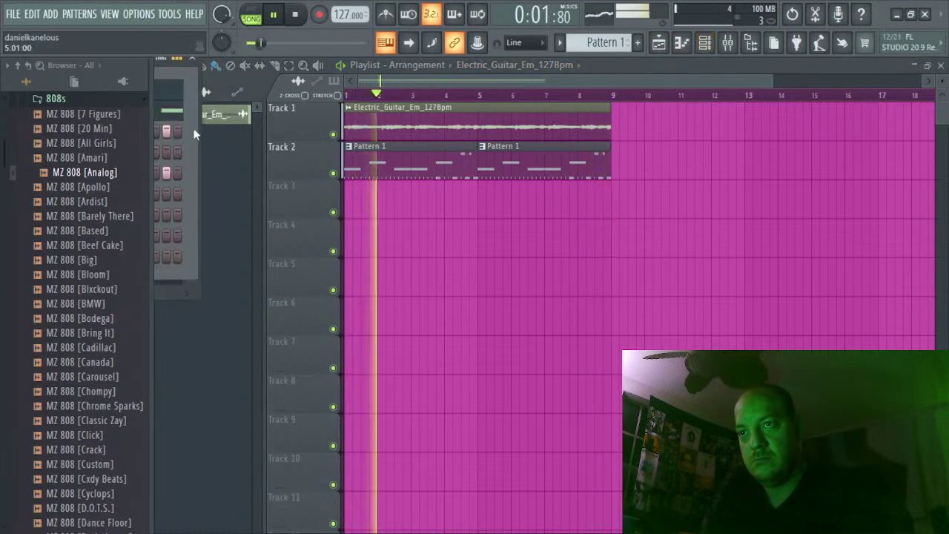
pyautogui.moveTo(198, 130); pyautogui.dragTo(777, 112)
pyautogui.moveTo(297, 71); pyautogui.dragTo(430, 127)
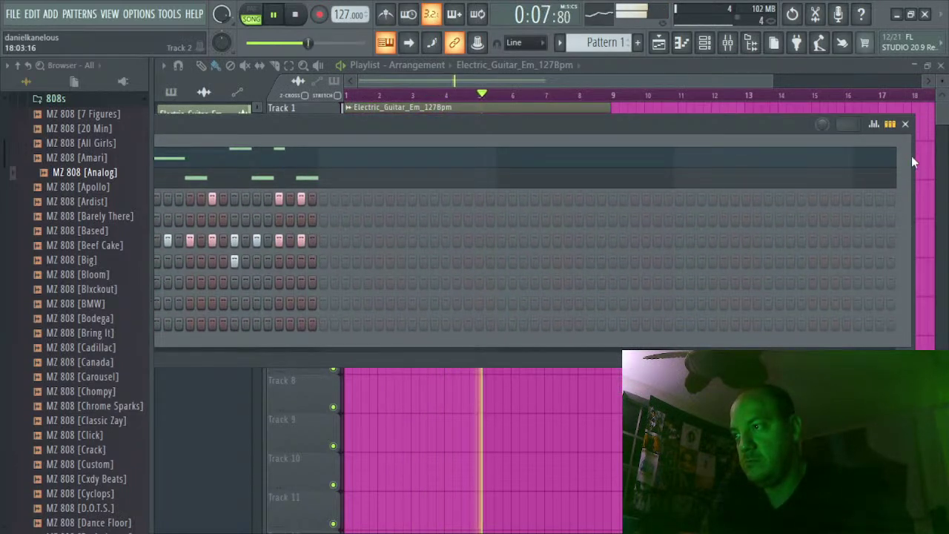
pyautogui.moveTo(911, 156); pyautogui.dragTo(835, 117)
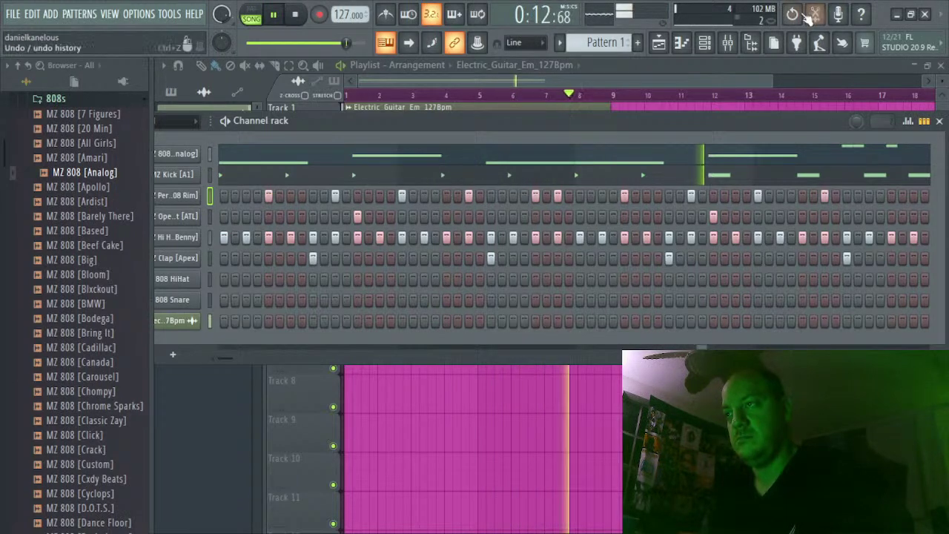
pyautogui.click(727, 43)
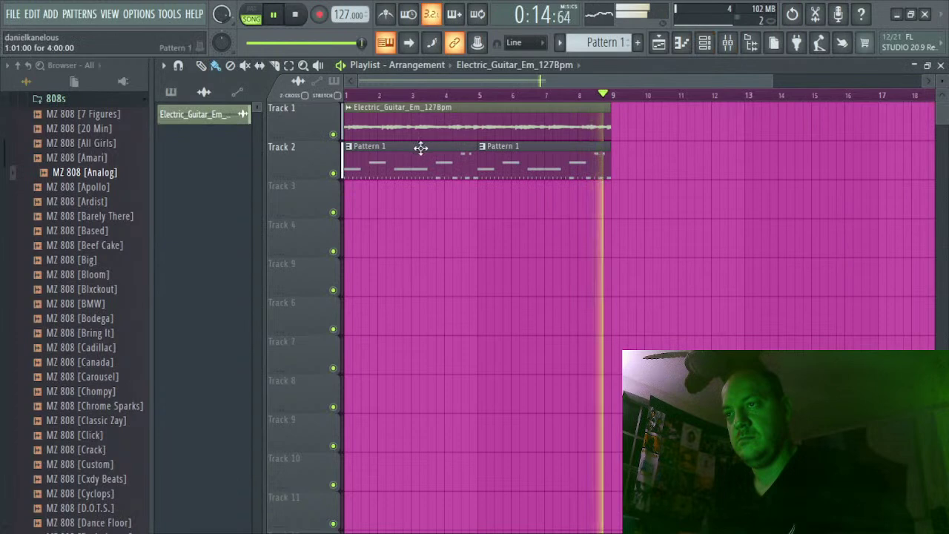
pyautogui.press('F6')
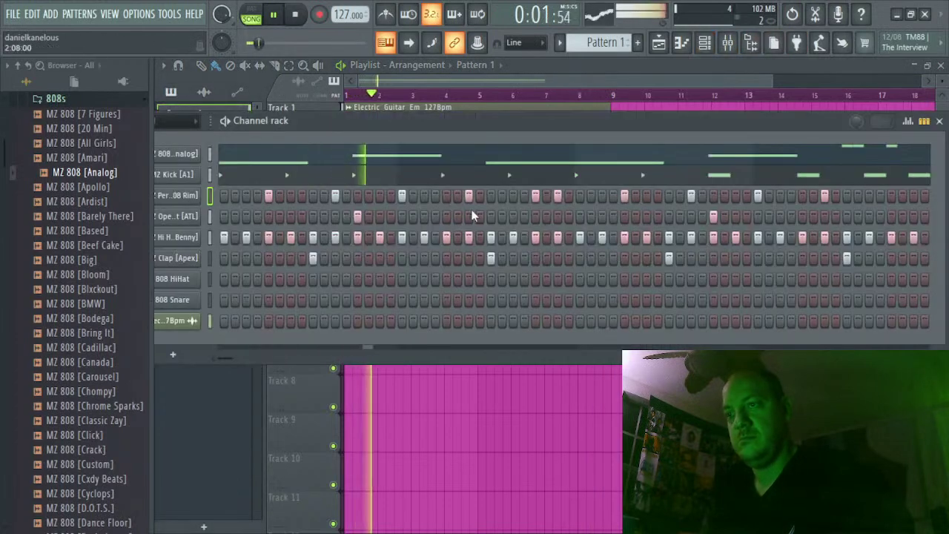
pyautogui.moveTo(303, 125); pyautogui.dragTo(420, 116)
# Copy the bassline notes of the MZ 808 [Analog] channel and mute that channel
pyautogui.click(299, 150)
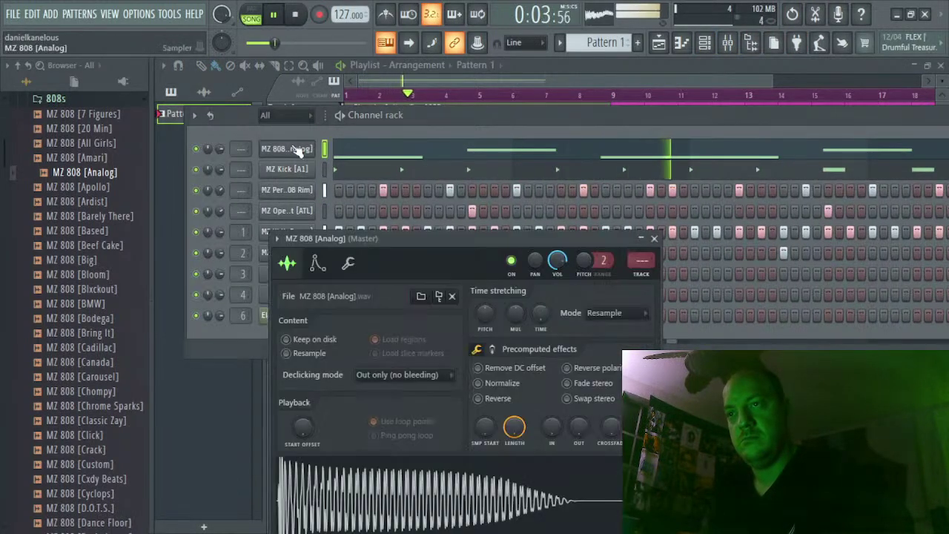
pyautogui.moveTo(425, 238); pyautogui.dragTo(467, 162)
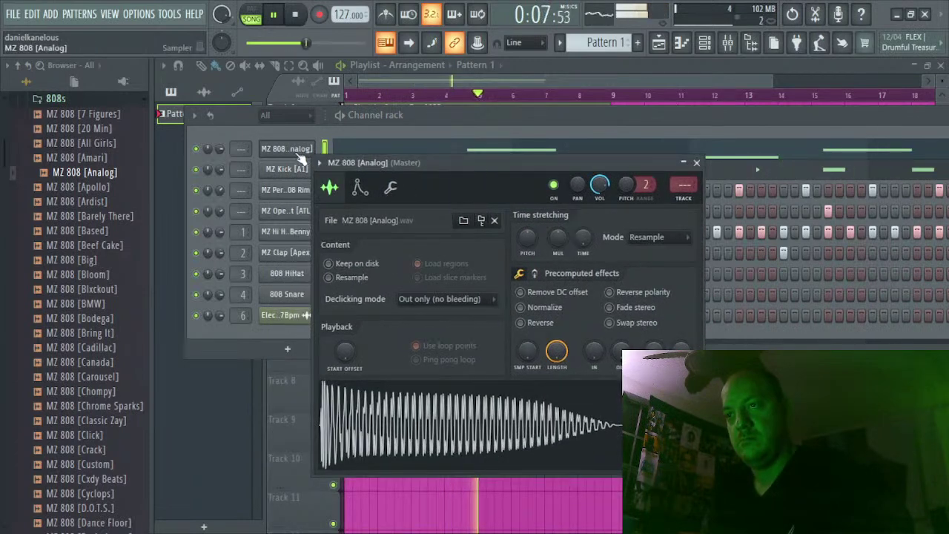
pyautogui.rightClick(289, 150)
pyautogui.click(468, 163)
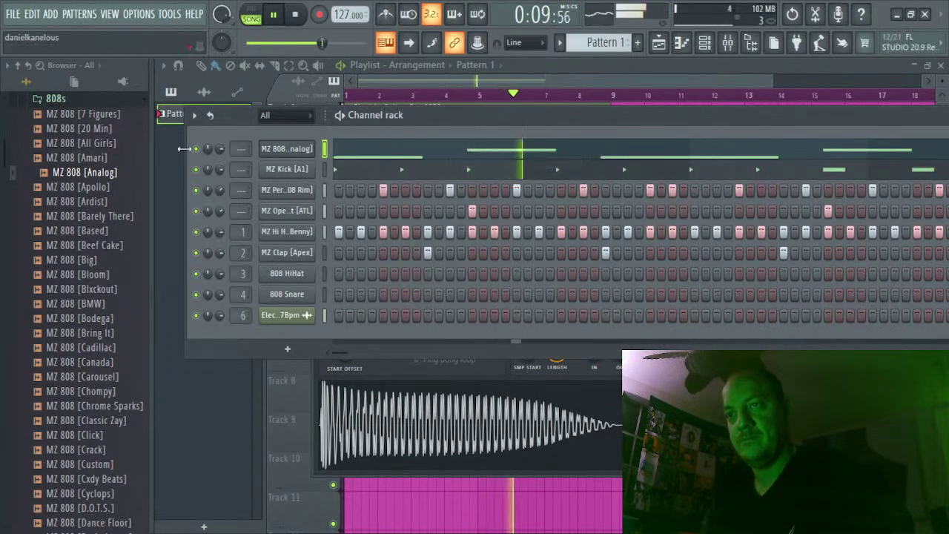
# Add the MZ 808 [Amari] sample as a new channel above MZ 808 [Analog] and paste the copied bassline notes into it
pyautogui.click(92, 161)
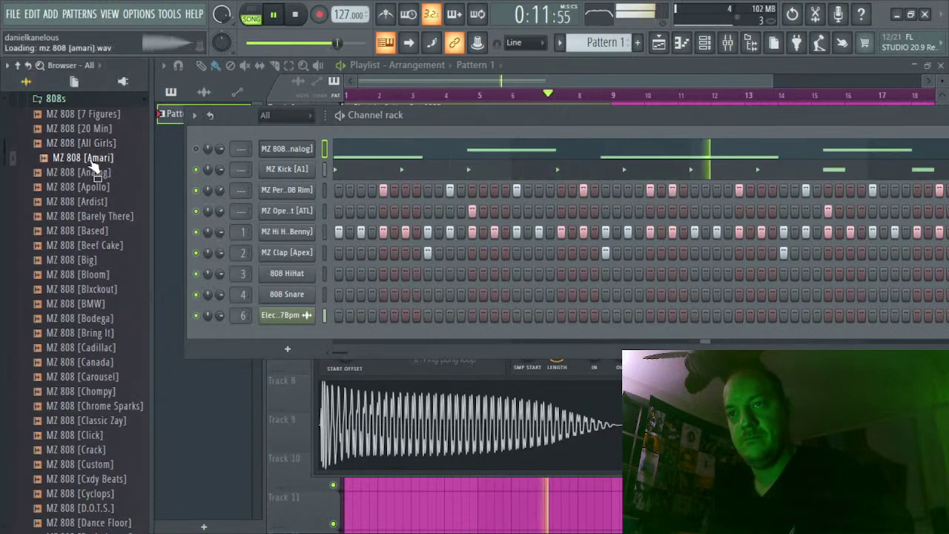
pyautogui.moveTo(264, 134); pyautogui.dragTo(265, 134)
pyautogui.rightClick(287, 148)
pyautogui.click(485, 172)
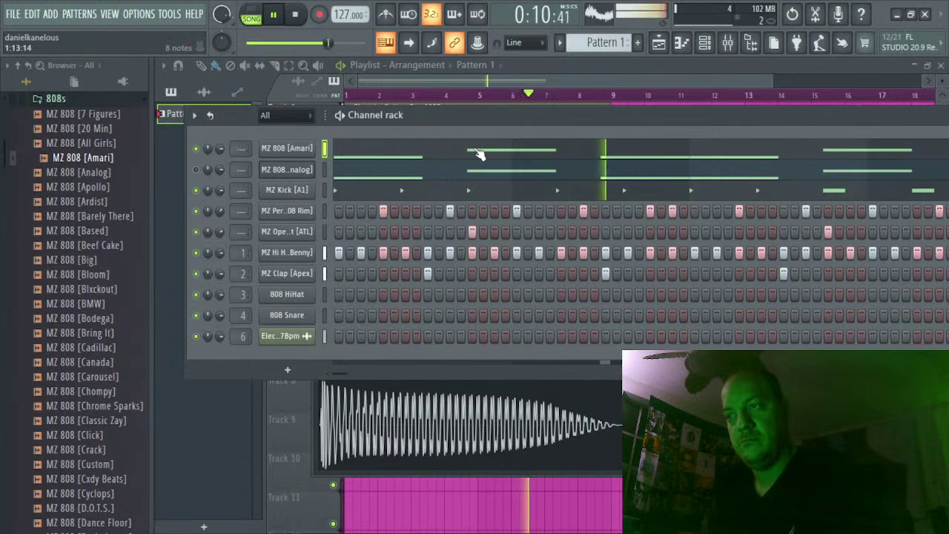
# Shorten the Amari E5 note on step 9 of bar 2 to one step and add a one-step E5 on step 11
pyautogui.click(442, 155)
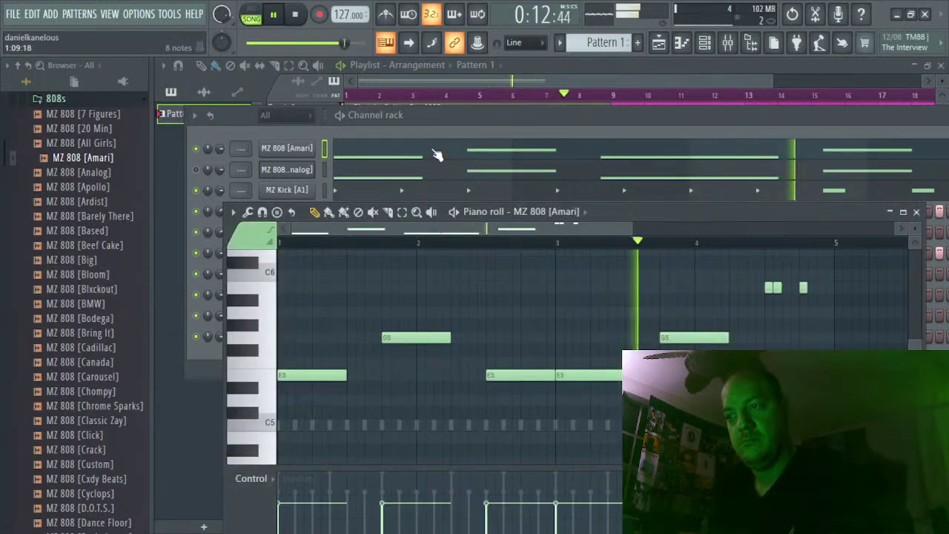
pyautogui.moveTo(548, 373); pyautogui.dragTo(495, 373)
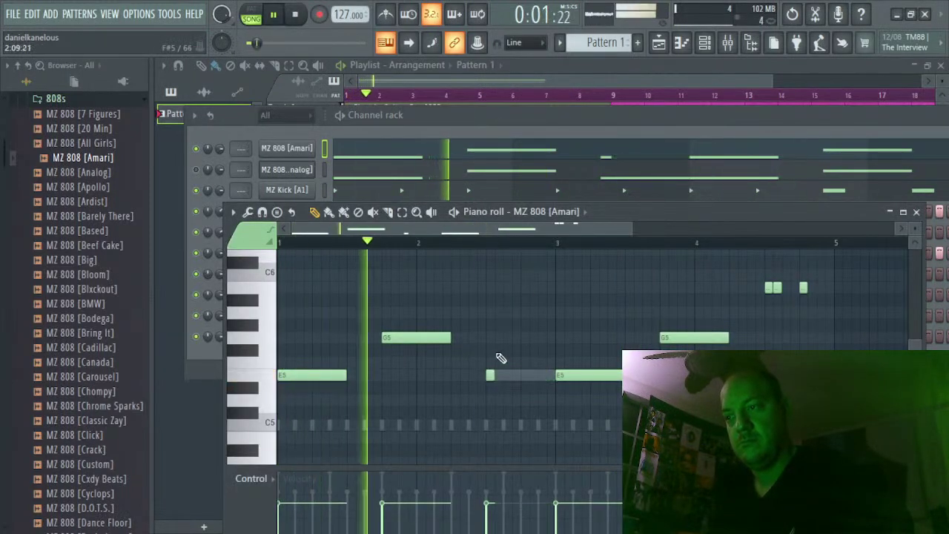
pyautogui.click(507, 375)
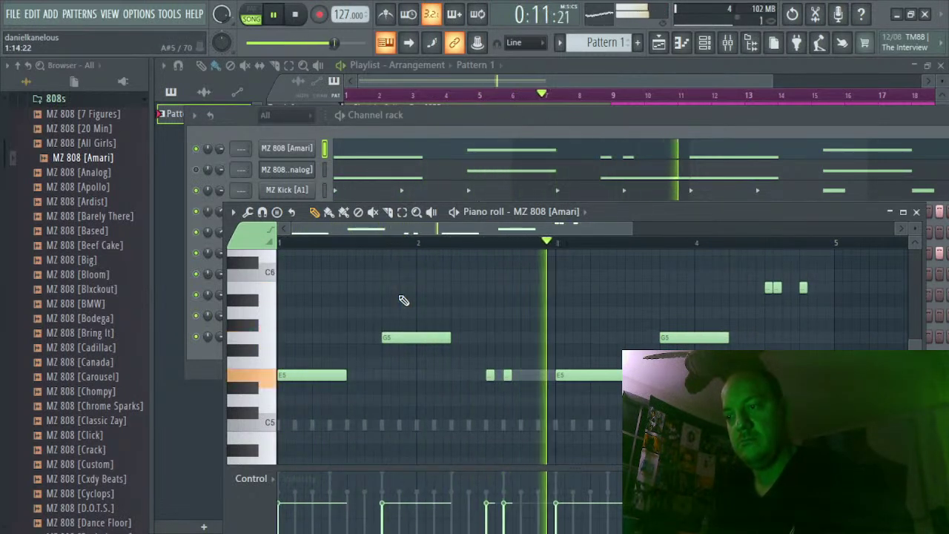
pyautogui.click(463, 131)
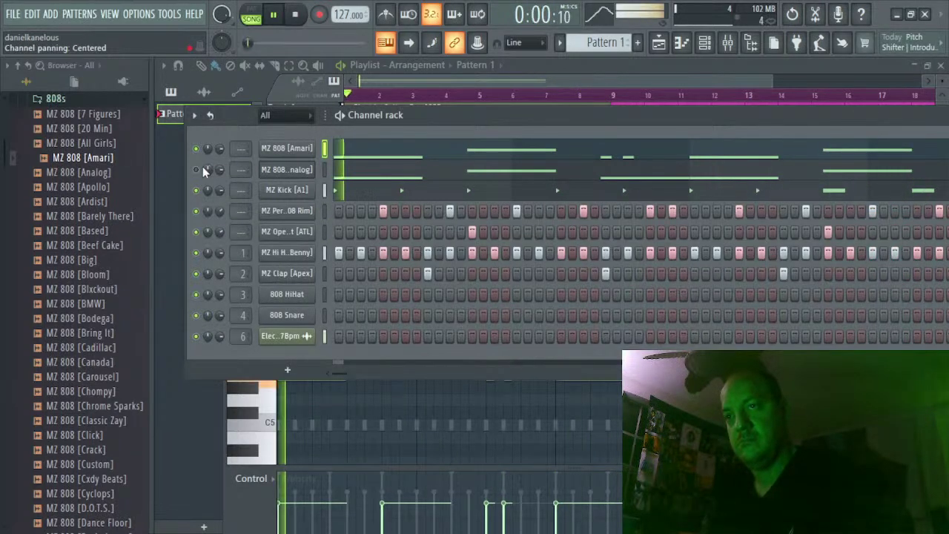
# Compare the two 808 sounds during playback and switch back to MZ 808 [Analog], muting MZ 808 [Amari]
pyautogui.click(198, 171)
pyautogui.press('space')
pyautogui.press('space')
pyautogui.press('space')
pyautogui.press('space')
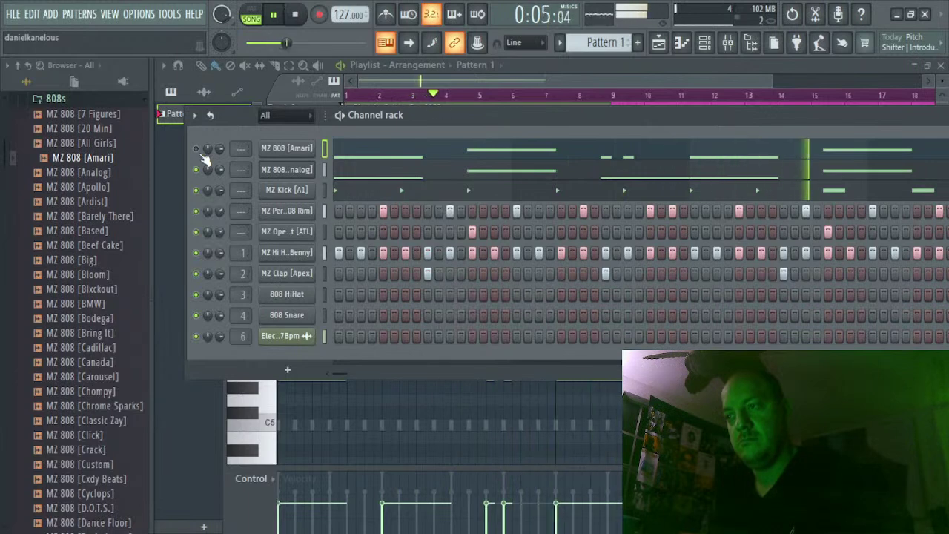
# Route the MZ Perc [808 Rim] channel to mixer insert 10
pyautogui.click(288, 210)
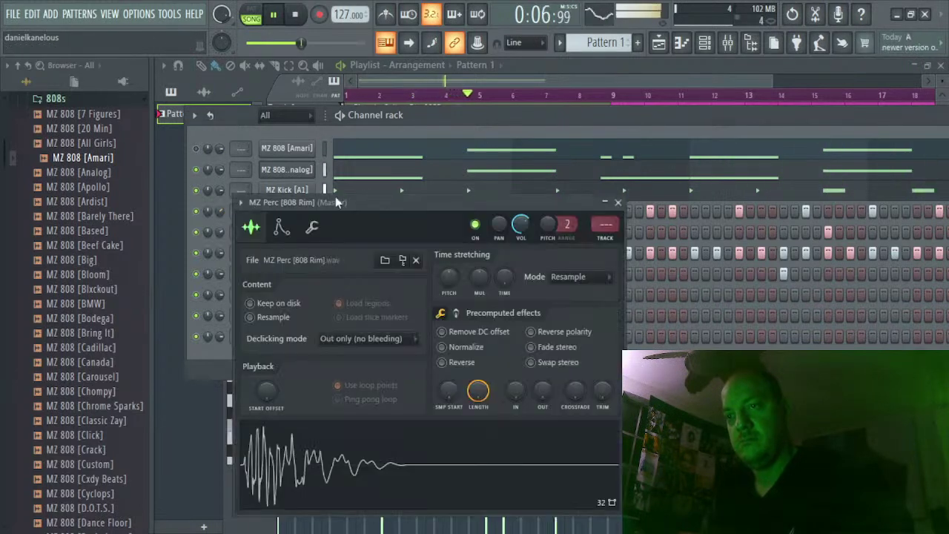
pyautogui.click(704, 42)
pyautogui.click(492, 254)
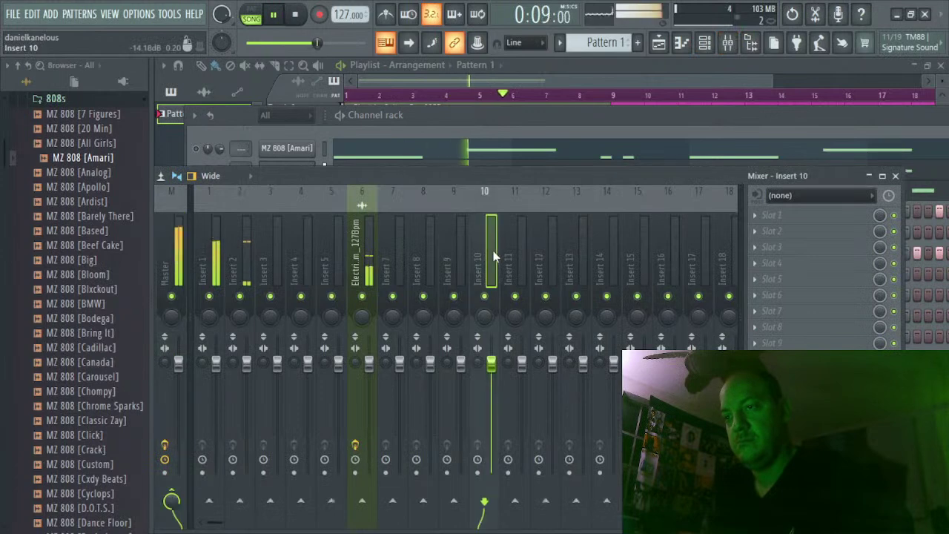
pyautogui.rightClick(493, 256)
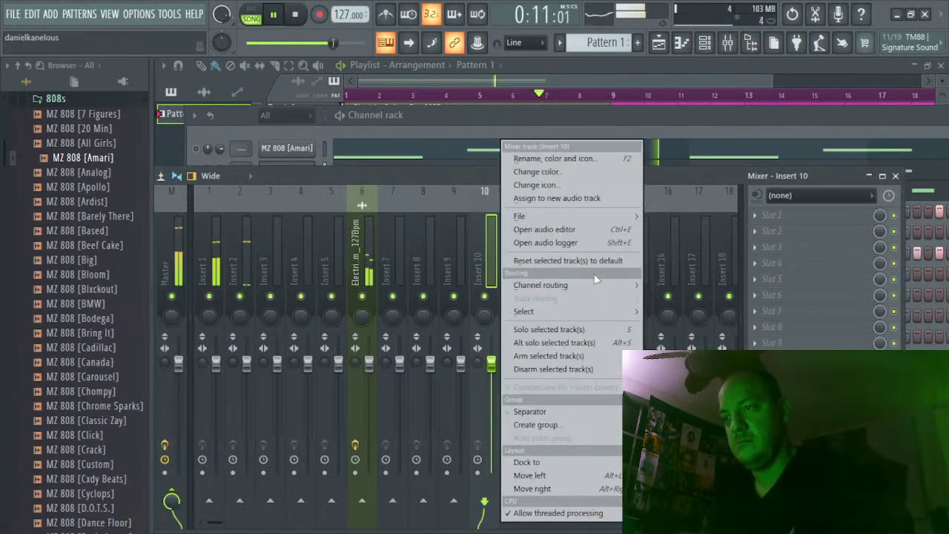
pyautogui.moveTo(638, 293)
pyautogui.click(712, 285)
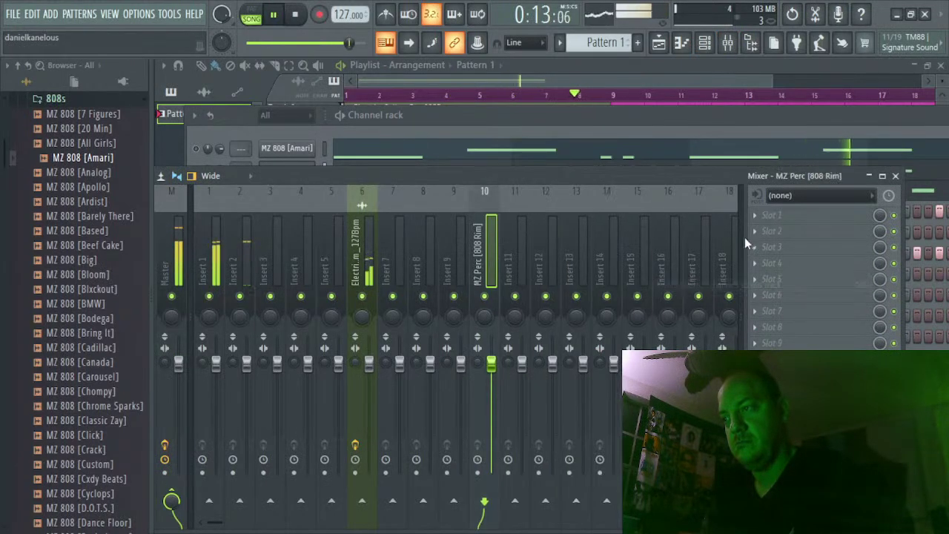
# Load Fruity Delay 3 into the first effect slot of the 808 Rim mixer track and reduce its mix level
pyautogui.click(756, 223)
pyautogui.click(495, 162)
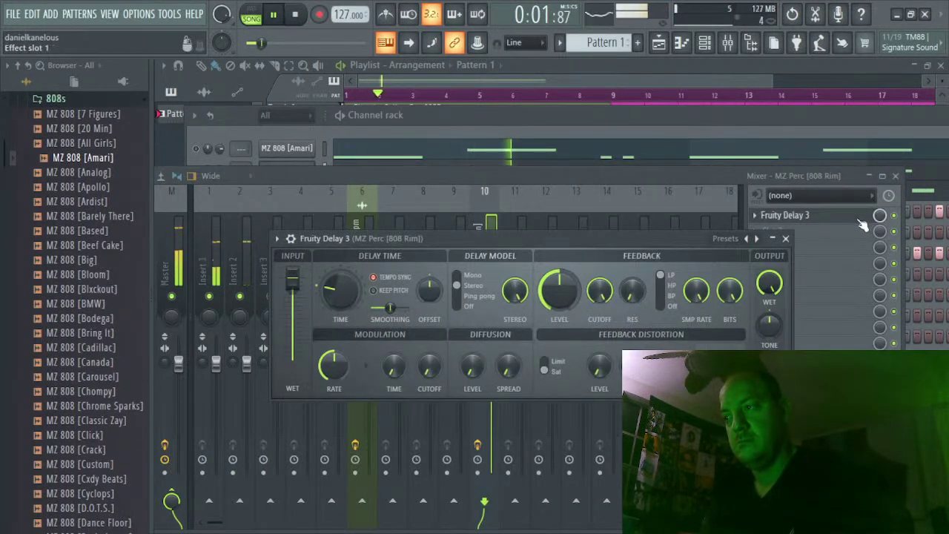
pyautogui.moveTo(878, 220); pyautogui.dragTo(879, 237)
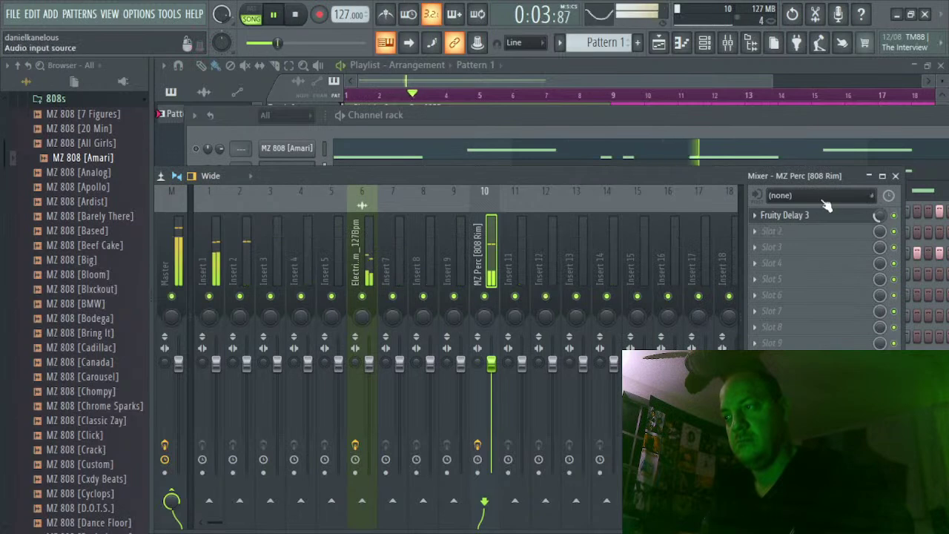
# Shorten the rim's Fruity Delay 3 time to about 0:43 and lower its mix level to 9%
pyautogui.click(757, 221)
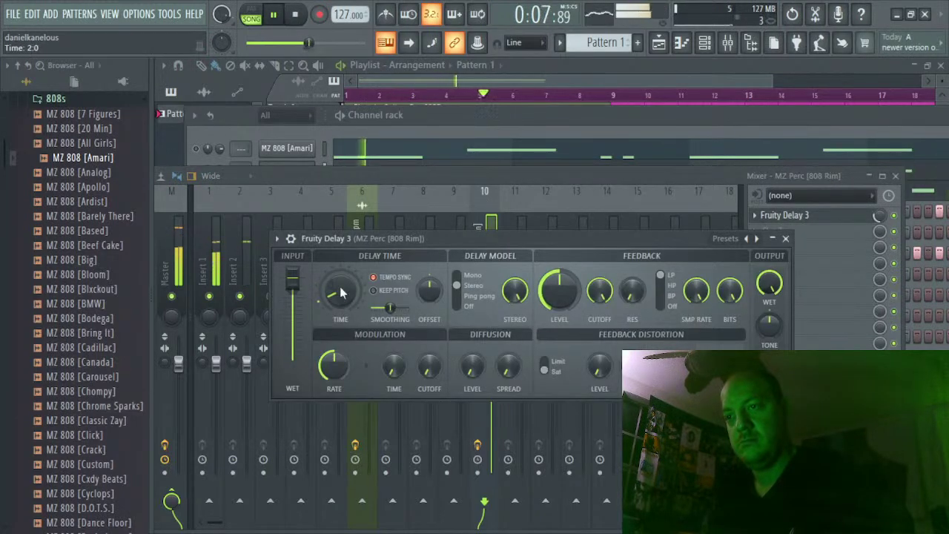
pyautogui.moveTo(879, 215); pyautogui.dragTo(879, 229)
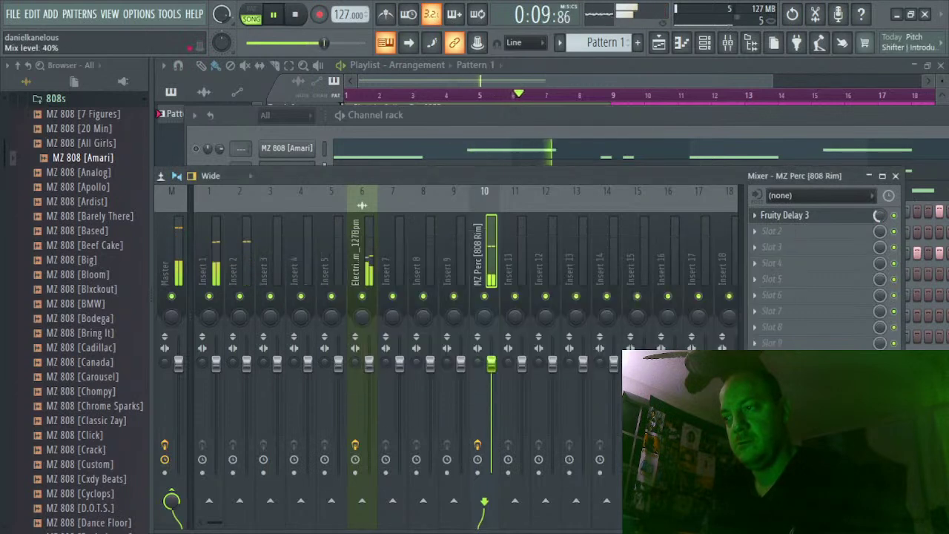
pyautogui.click(816, 215)
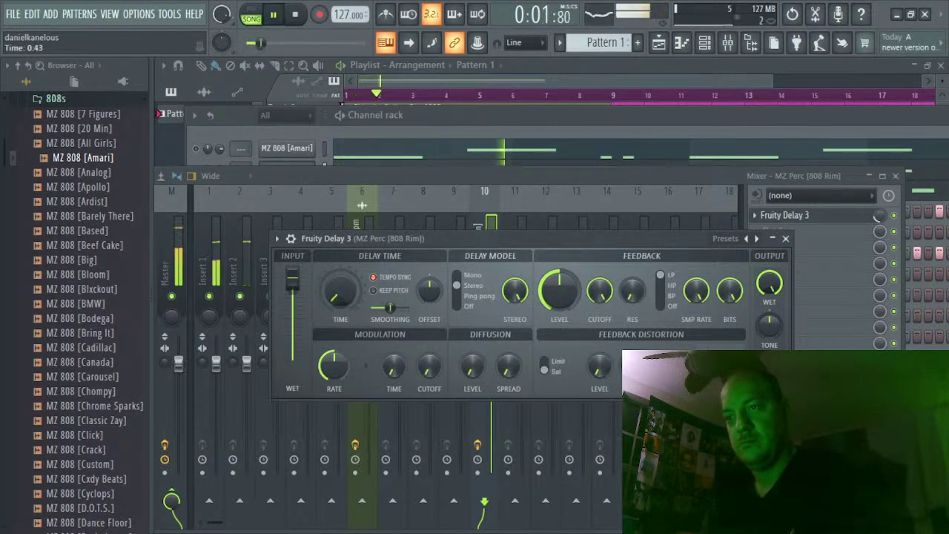
pyautogui.click(785, 238)
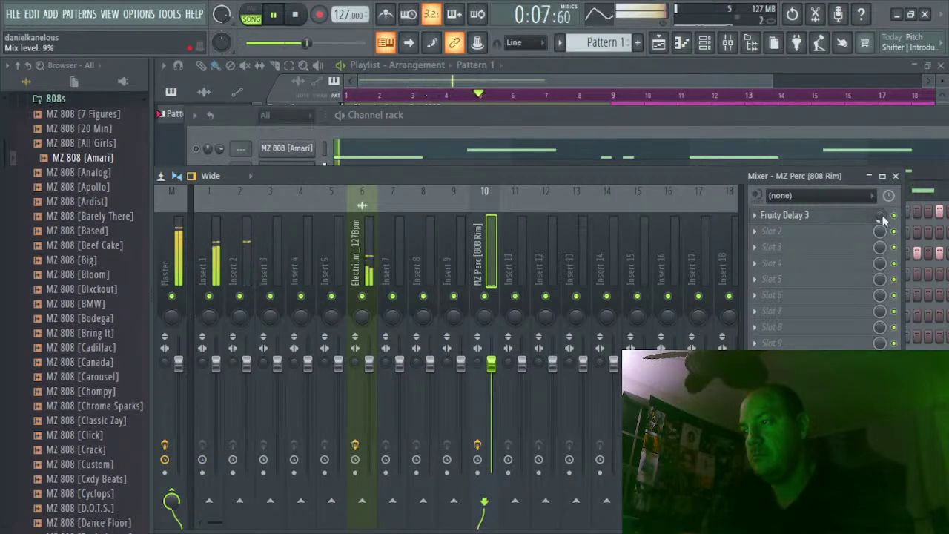
# Load Gross Beat into the second effect slot of the 808 Rim mixer track and restart playback
pyautogui.click(787, 234)
pyautogui.click(591, 197)
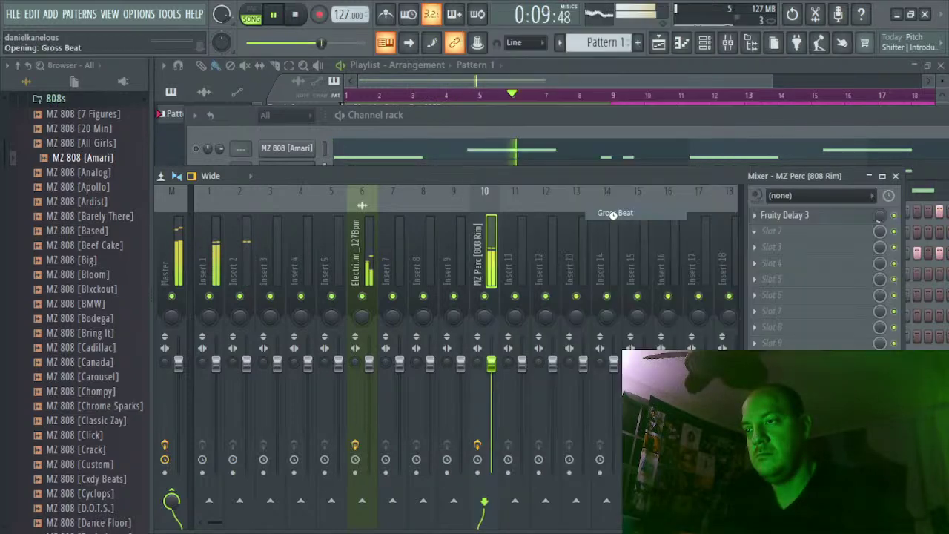
pyautogui.press('space')
pyautogui.press('space')
# Audition Gross Beat's Basic 4, Basic 5 and Basic 9 time patterns, return to Basic 4 and raise its second envelope point
pyautogui.click(334, 353)
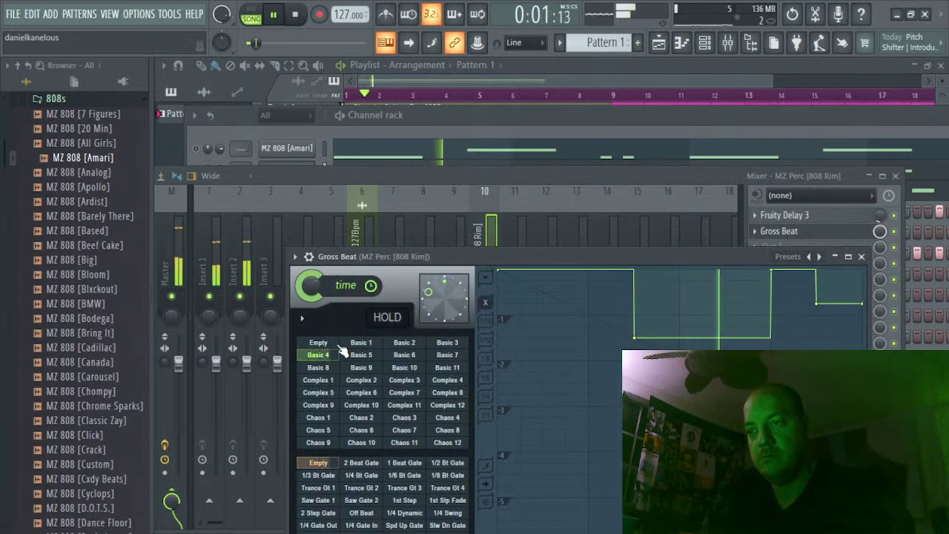
pyautogui.click(359, 357)
pyautogui.click(365, 371)
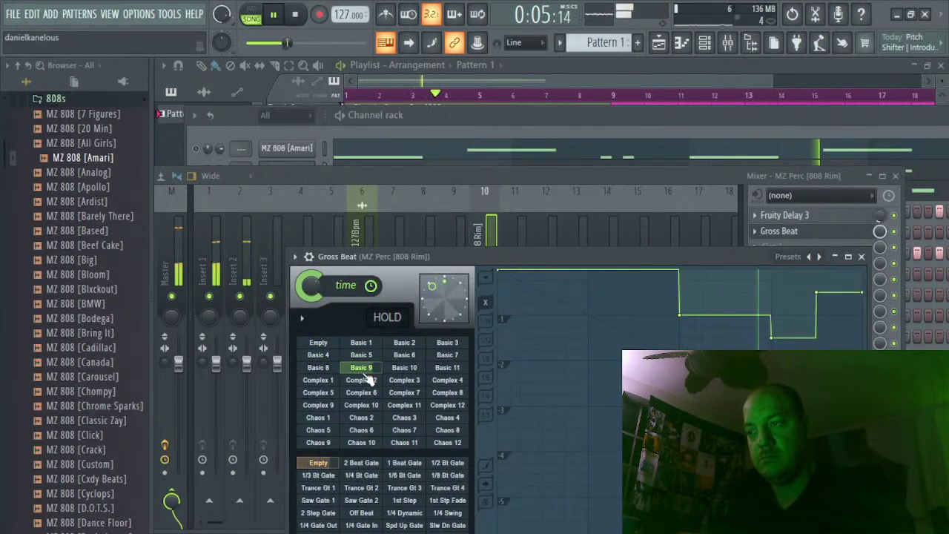
pyautogui.click(320, 356)
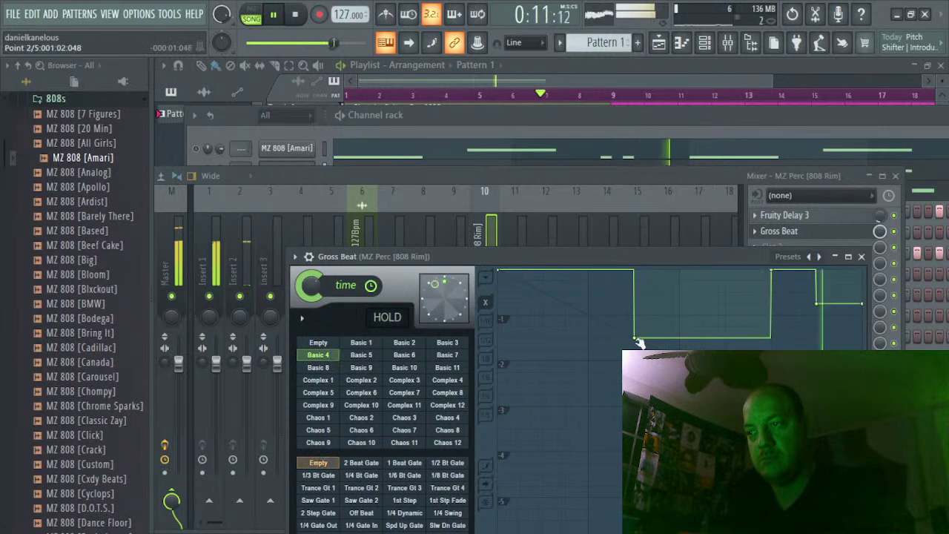
pyautogui.moveTo(640, 342); pyautogui.dragTo(616, 269)
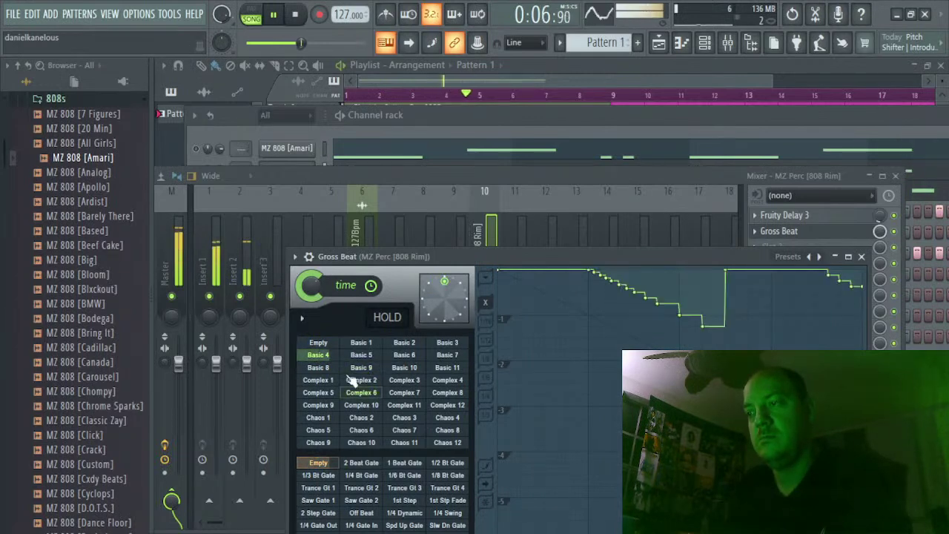
# Load the Gross Beat preset with the repeat, scratch and vinyl time patterns on the 808 Rim track
pyautogui.click(309, 255)
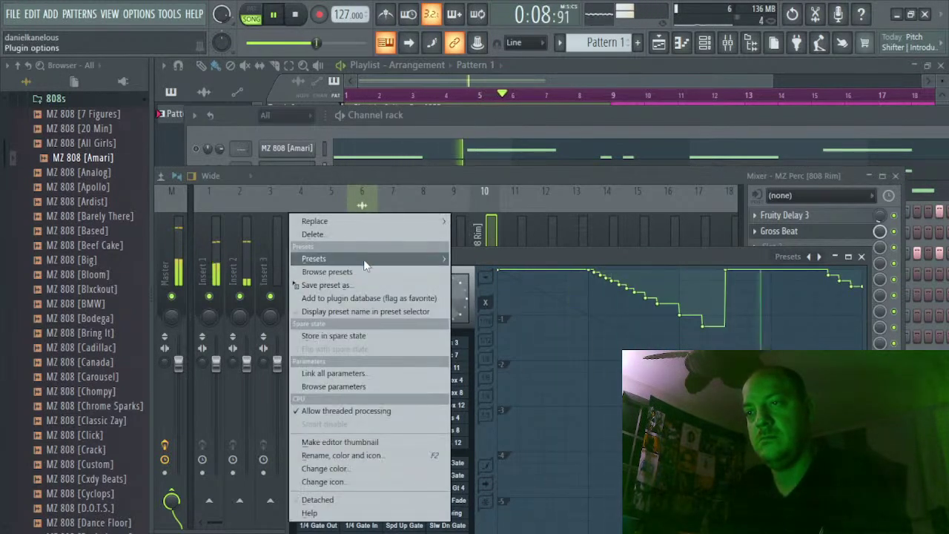
pyautogui.moveTo(365, 258)
pyautogui.click(478, 282)
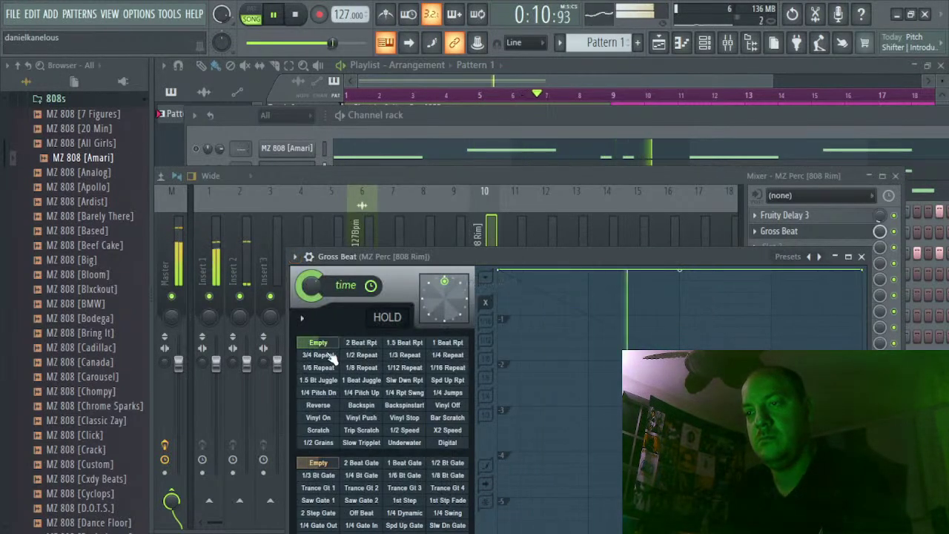
# Audition Gross Beat's 1/2 Repeat, 1/4 Repeat and Reverse time patterns on the rim and return to Empty
pyautogui.click(365, 356)
pyautogui.press('space')
pyautogui.press('space')
pyautogui.click(445, 355)
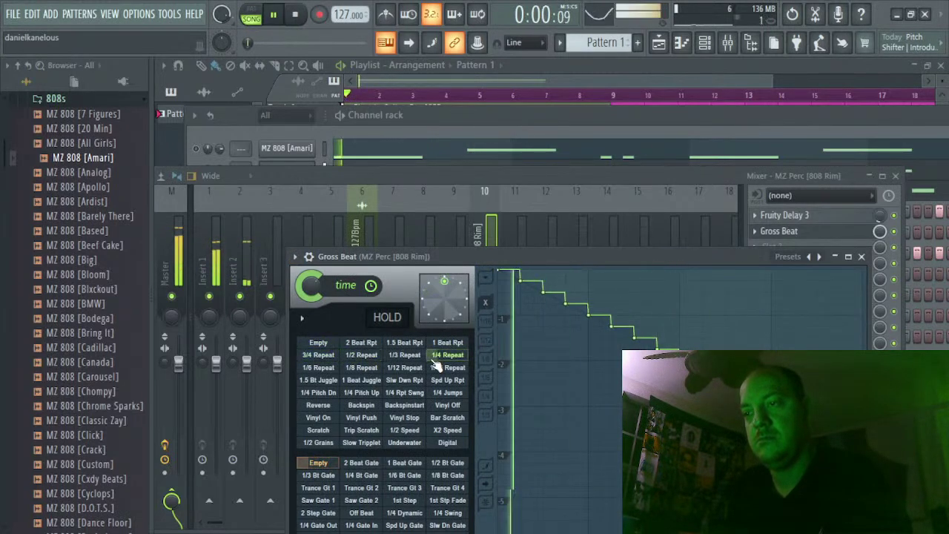
pyautogui.click(337, 342)
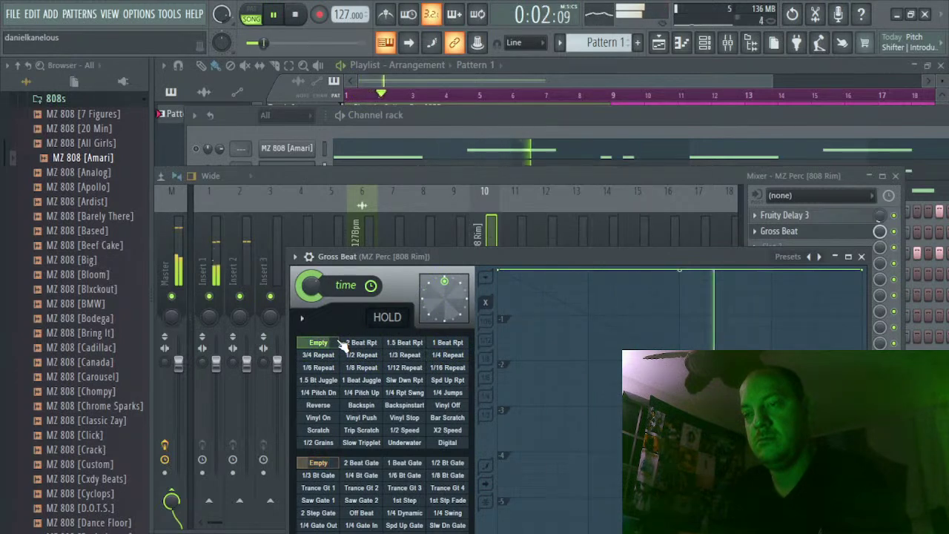
pyautogui.click(318, 405)
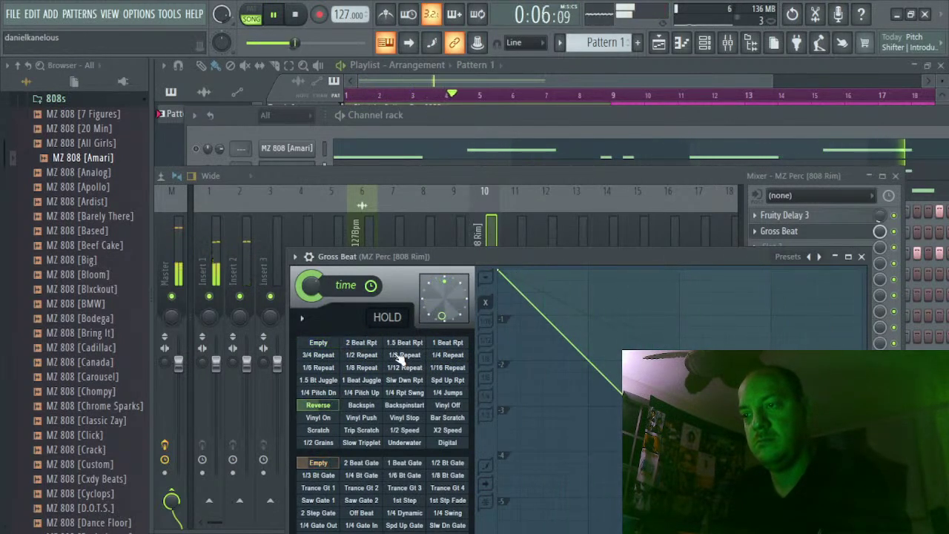
pyautogui.click(319, 342)
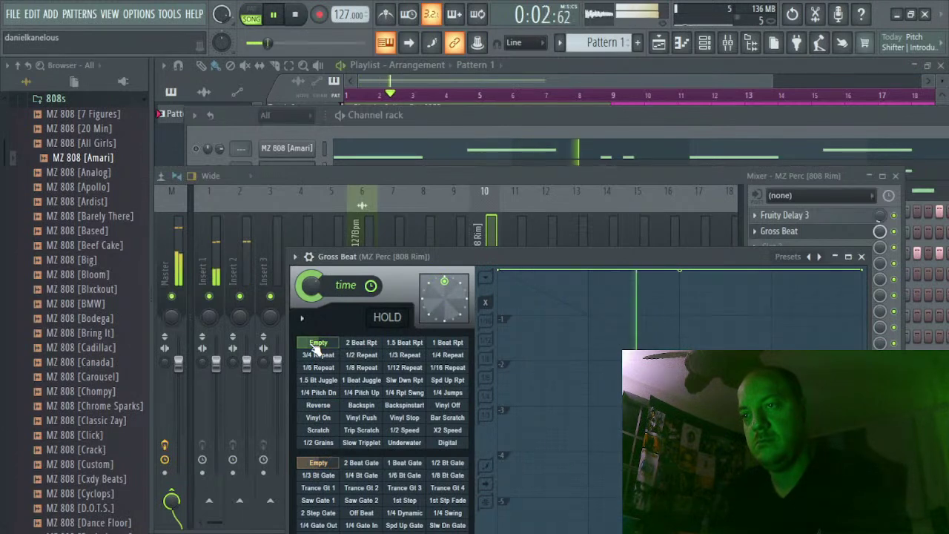
# Try extra hits at steps 6 and 8 of the MZ Hi Hat [Benny] sequence during playback
pyautogui.click(471, 114)
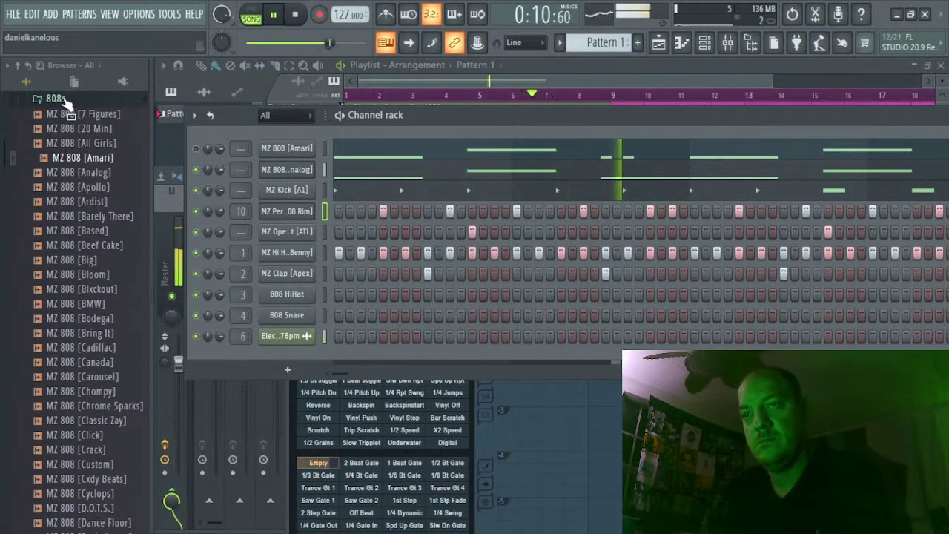
pyautogui.press('space')
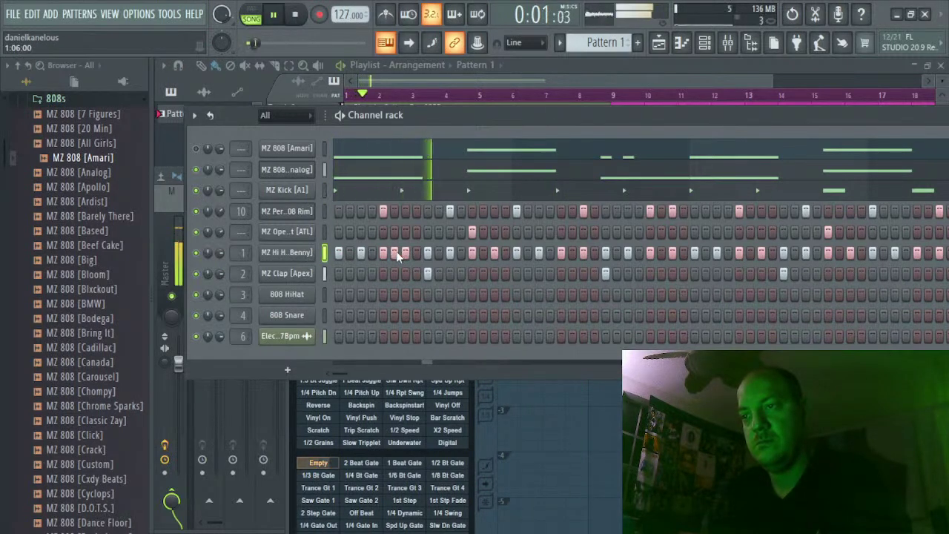
pyautogui.press('space')
pyautogui.press('space')
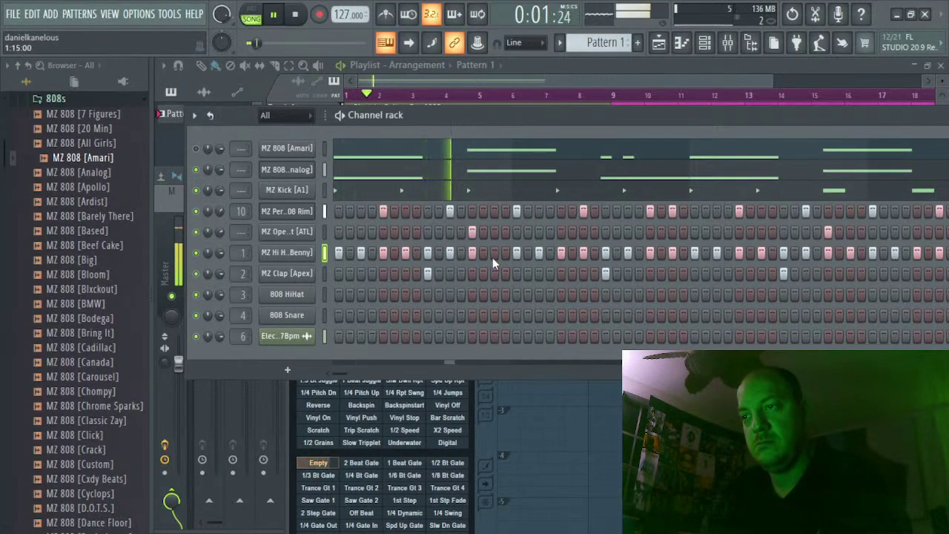
pyautogui.click(495, 256)
pyautogui.click(419, 254)
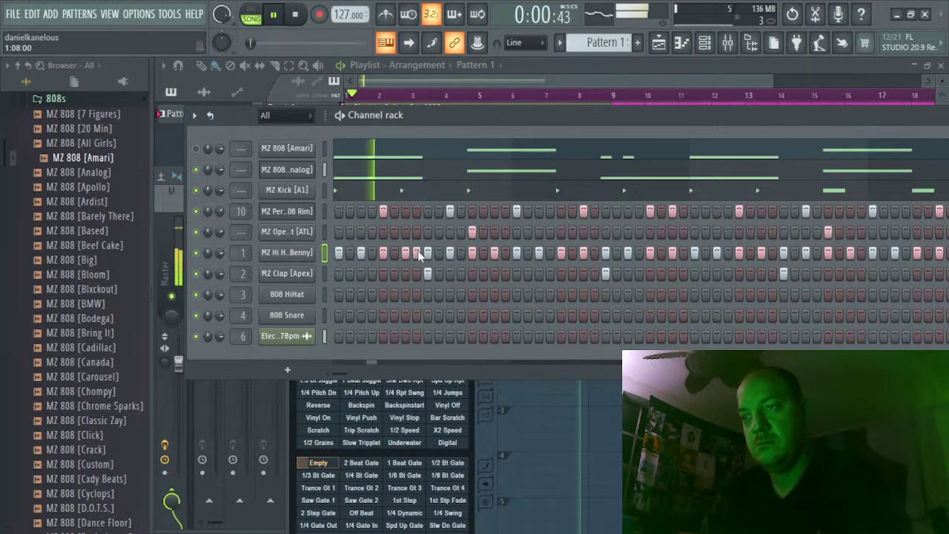
pyautogui.press('space')
pyautogui.click(395, 253)
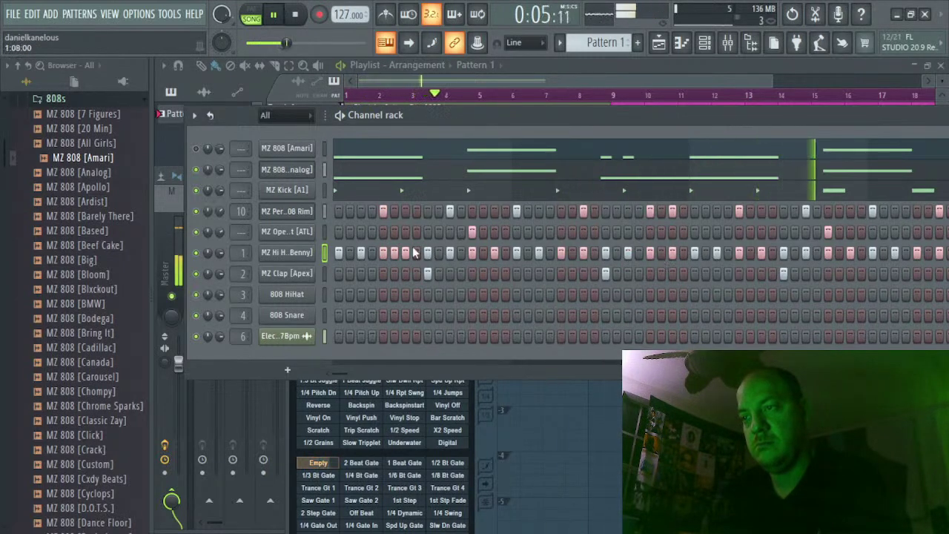
# Route the MZ Hi Hat [Benny] channel to mixer insert 13 and load Gross Beat into its first effect slot
pyautogui.click(304, 254)
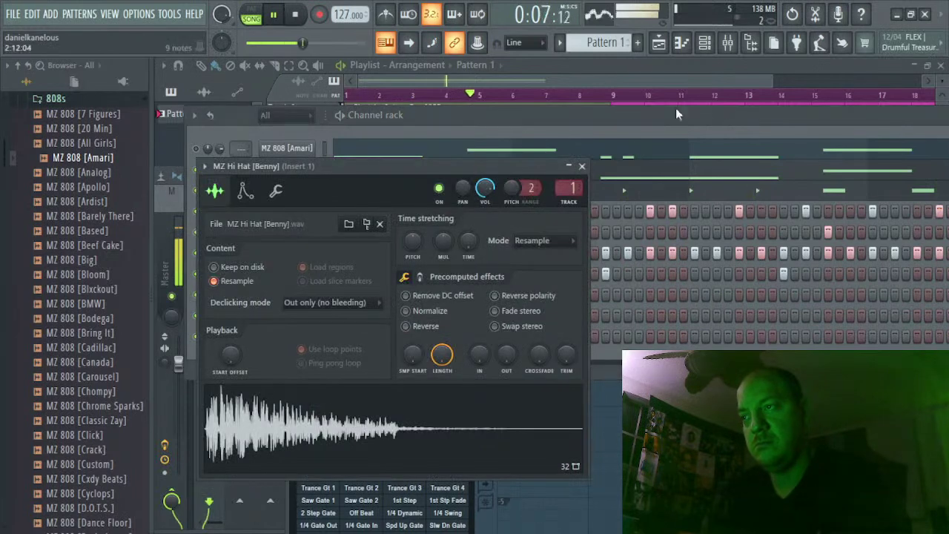
pyautogui.click(729, 40)
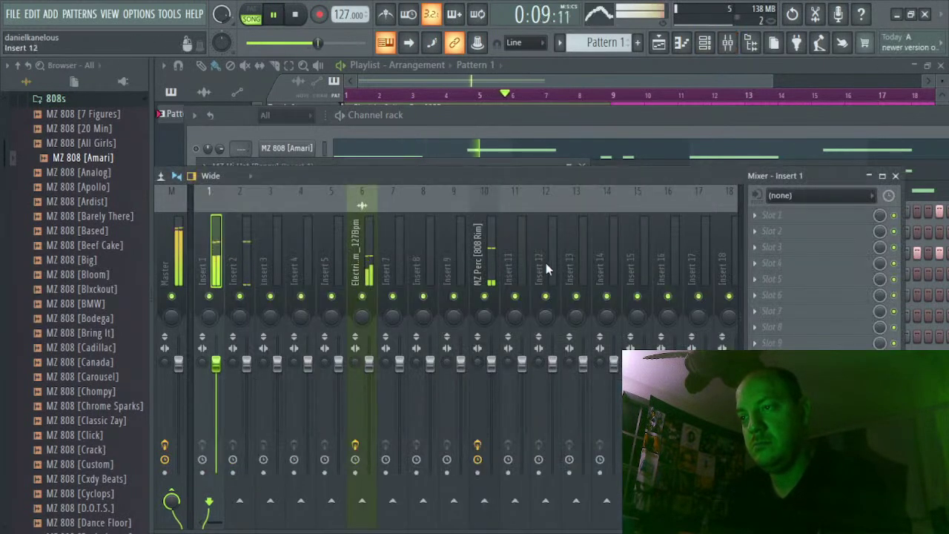
pyautogui.click(583, 262)
pyautogui.rightClick(583, 262)
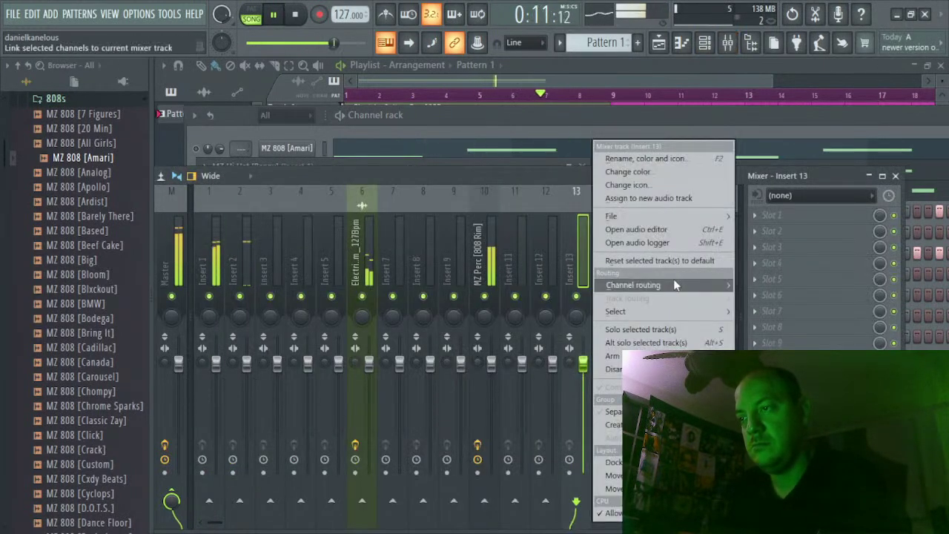
pyautogui.moveTo(642, 285)
pyautogui.click(457, 286)
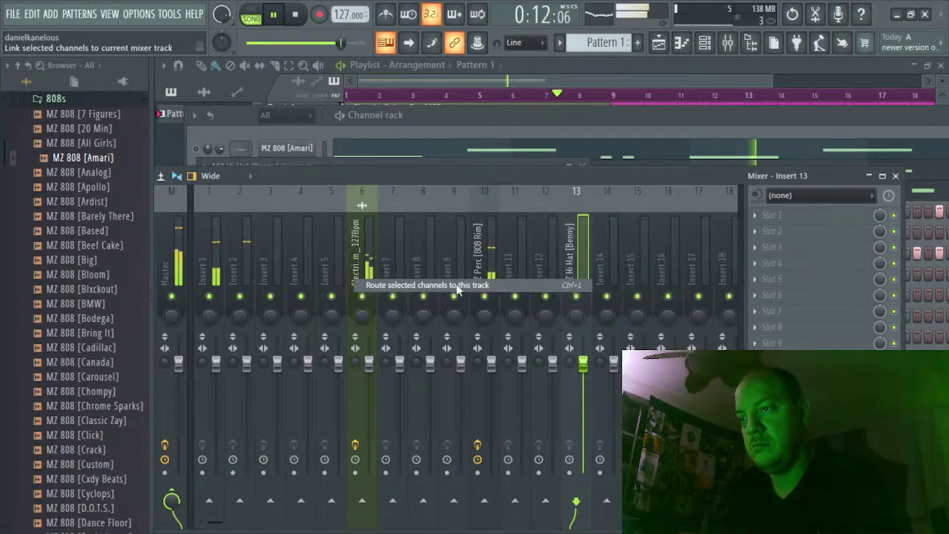
pyautogui.click(754, 219)
pyautogui.click(625, 214)
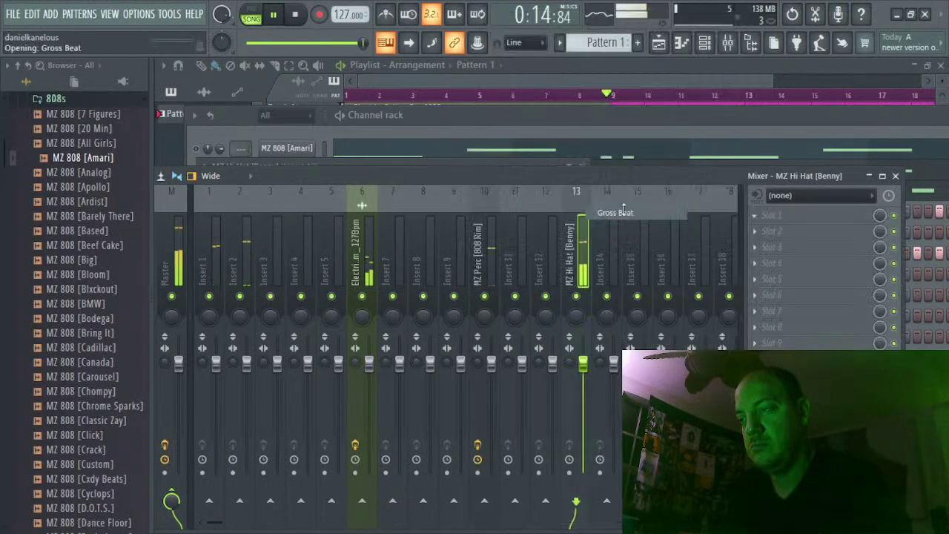
# Audition Gross Beat's Basic 4, Basic 8, Complex 1 and Complex 2 time patterns on the hi-hat
pyautogui.click(261, 300)
pyautogui.click(265, 314)
pyautogui.press('space')
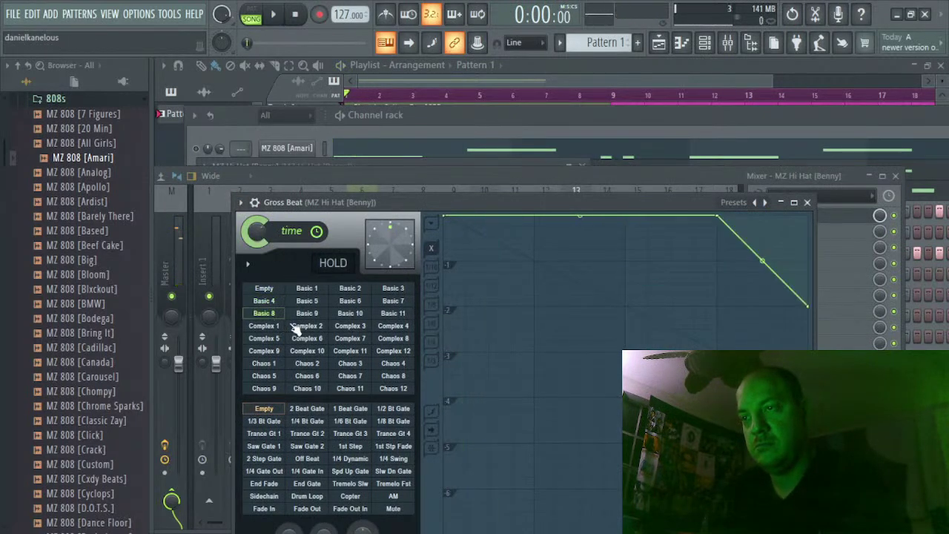
pyautogui.click(275, 326)
pyautogui.press('space')
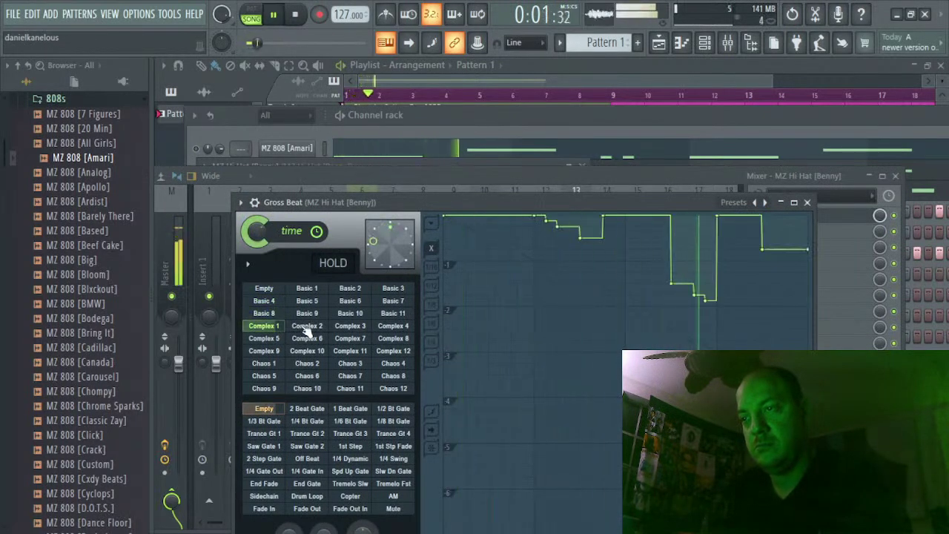
pyautogui.click(306, 327)
# Select the hi-hat's Complex 3 time pattern, flatten its middle dip and raise its last envelope point to the top
pyautogui.click(363, 327)
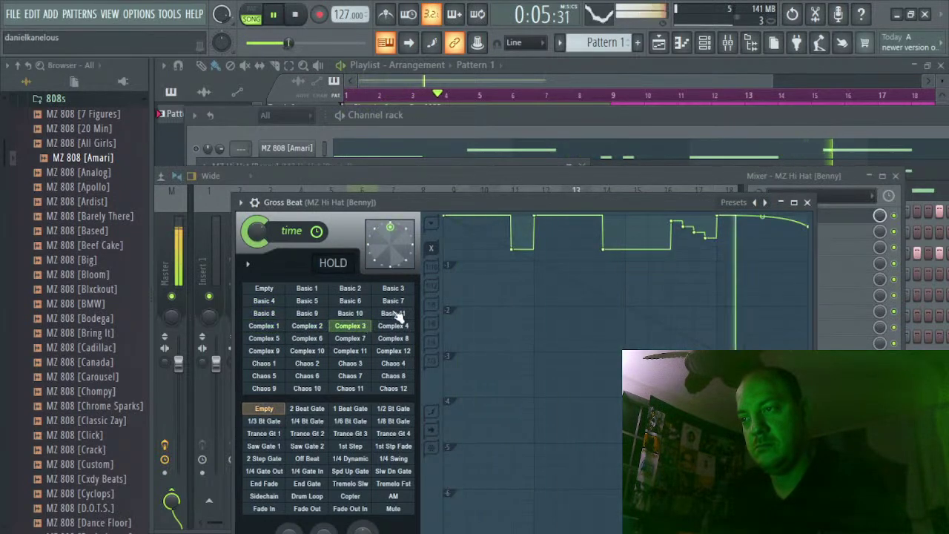
pyautogui.rightClick(604, 250)
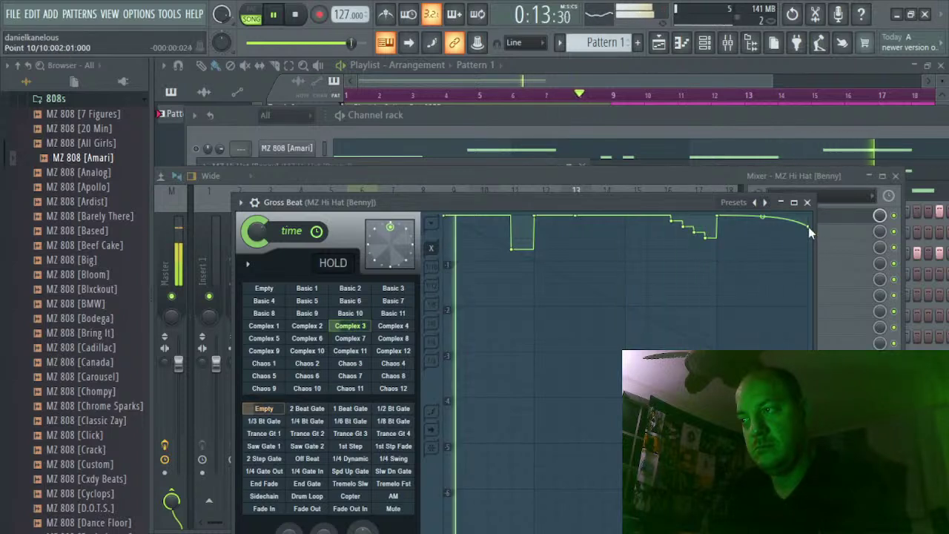
pyautogui.moveTo(810, 227); pyautogui.dragTo(809, 214)
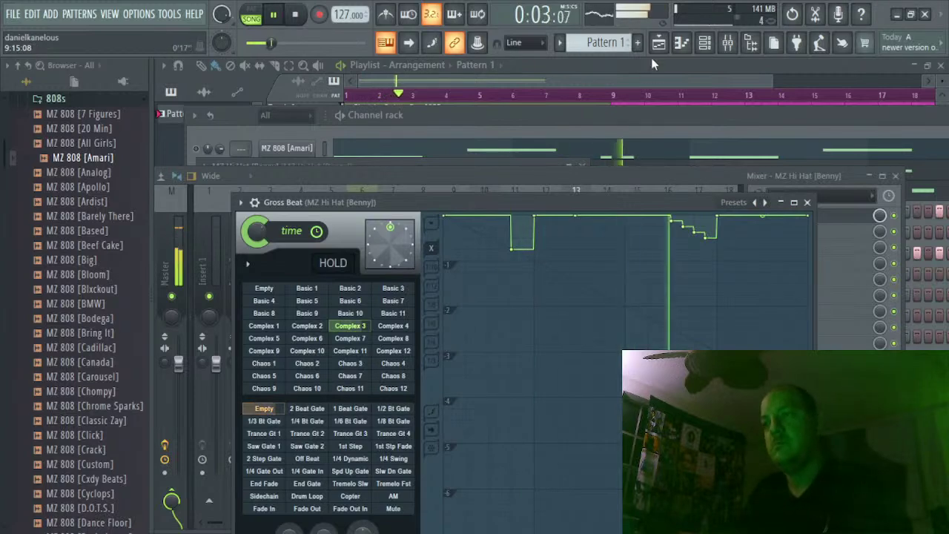
# Enable portamento on the MZ 808 [Analog] channel with a slide time of 0:09 and adjust its time shift
pyautogui.click(705, 42)
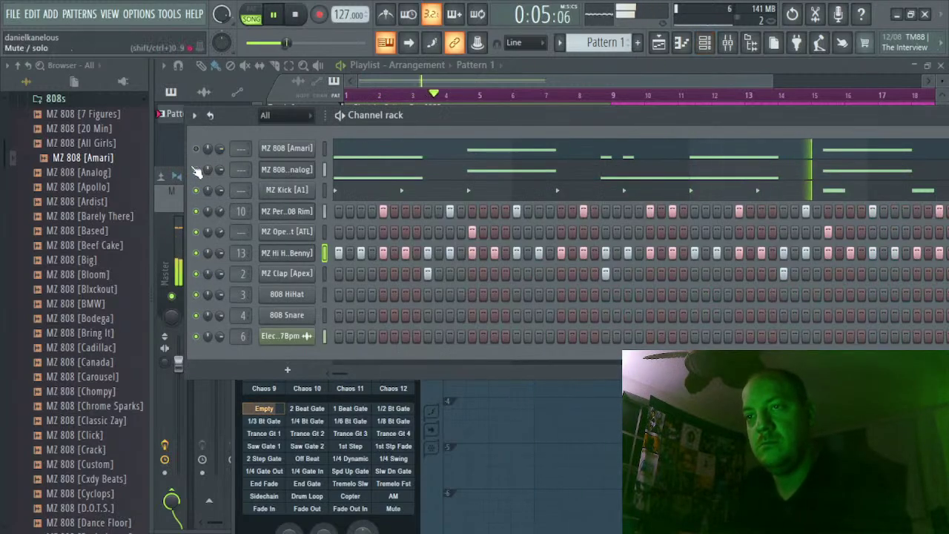
pyautogui.click(273, 174)
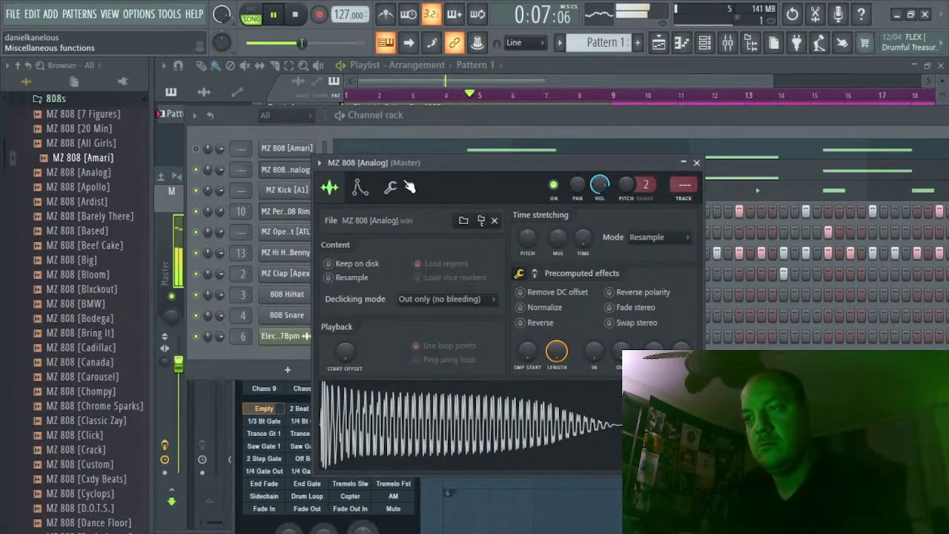
pyautogui.click(406, 183)
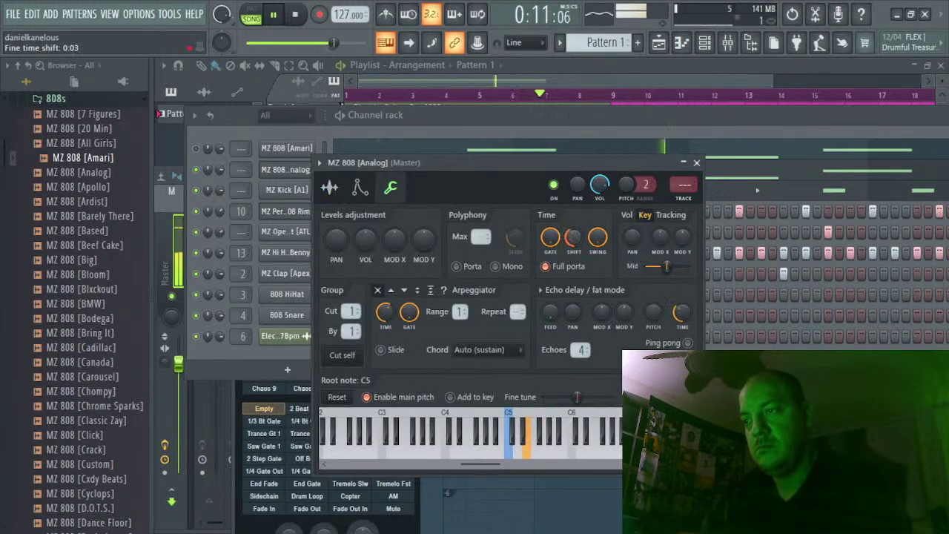
pyautogui.moveTo(572, 238); pyautogui.dragTo(574, 244)
pyautogui.click(460, 266)
pyautogui.moveTo(518, 239); pyautogui.dragTo(518, 252)
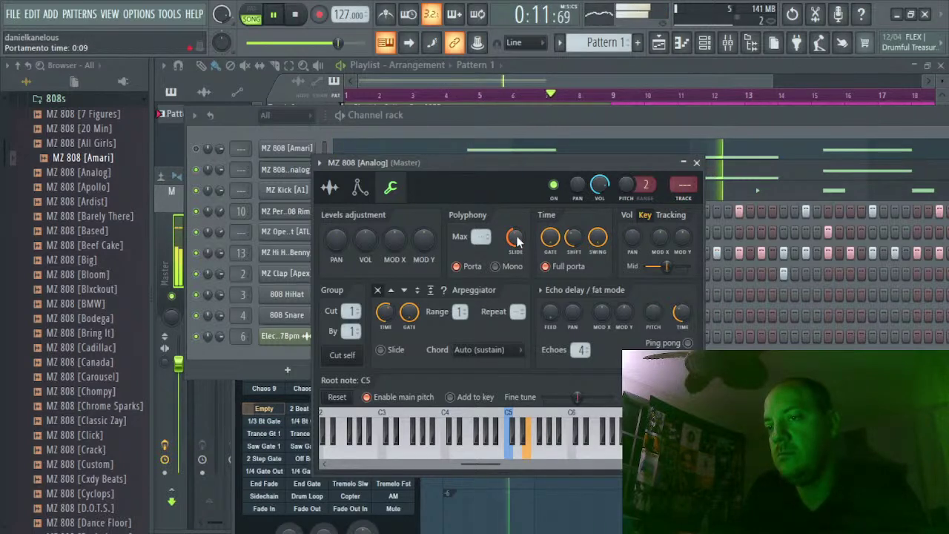
# Play the arrangement from the start while checking the guitar clip, the mixer levels and the channel rack
pyautogui.click(539, 116)
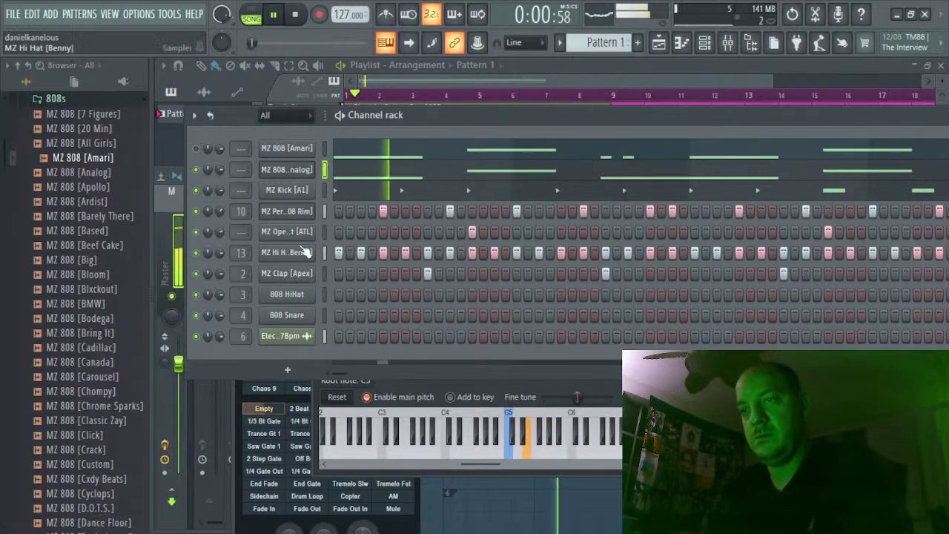
pyautogui.click(729, 43)
pyautogui.click(495, 88)
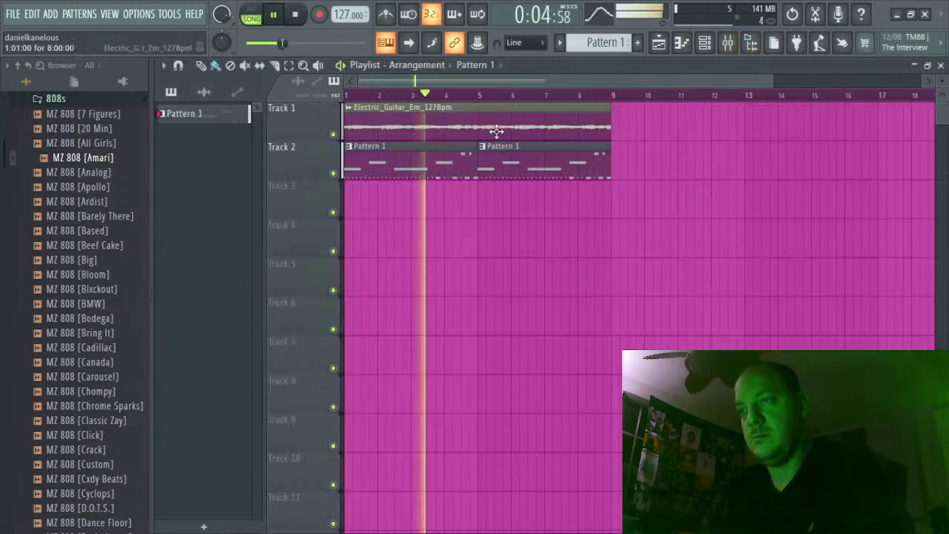
pyautogui.click(562, 107)
pyautogui.press('space')
pyautogui.click(728, 43)
pyautogui.press('space')
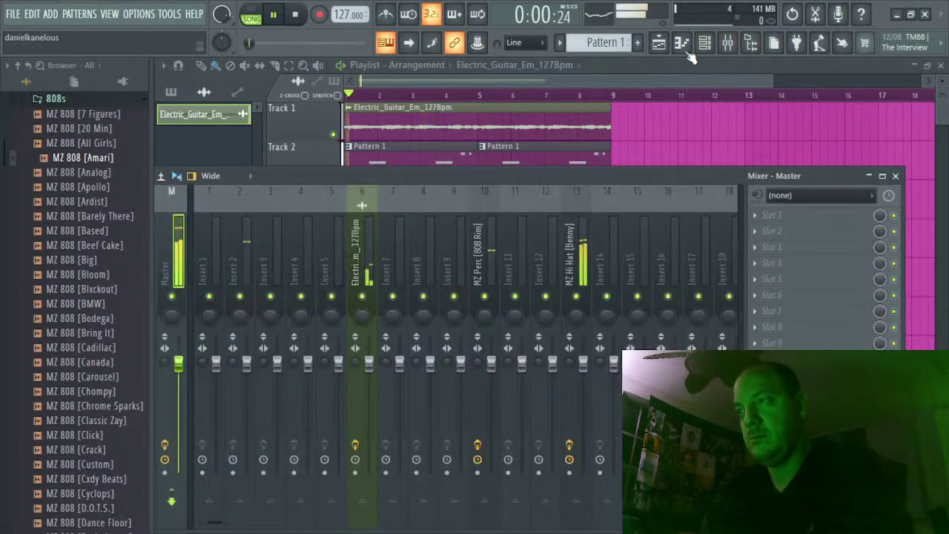
pyautogui.click(749, 42)
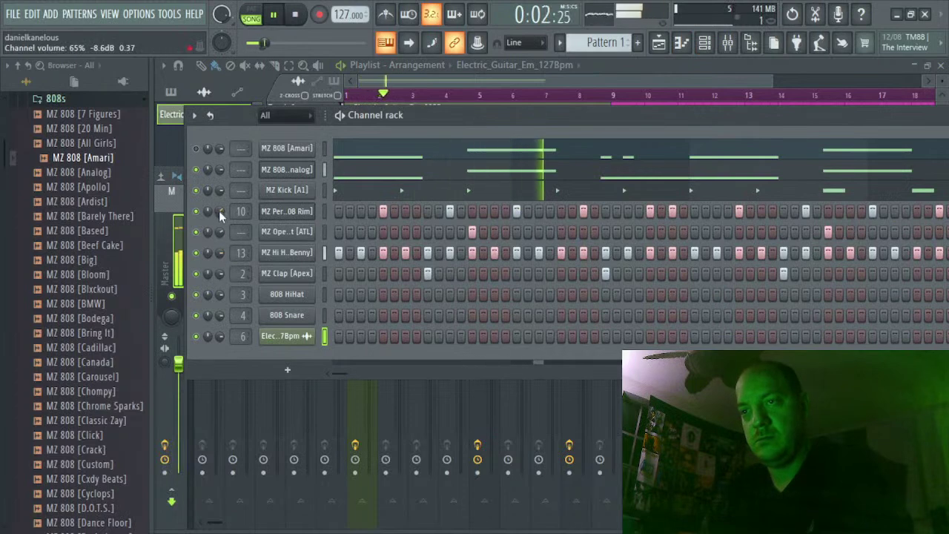
pyautogui.press('space')
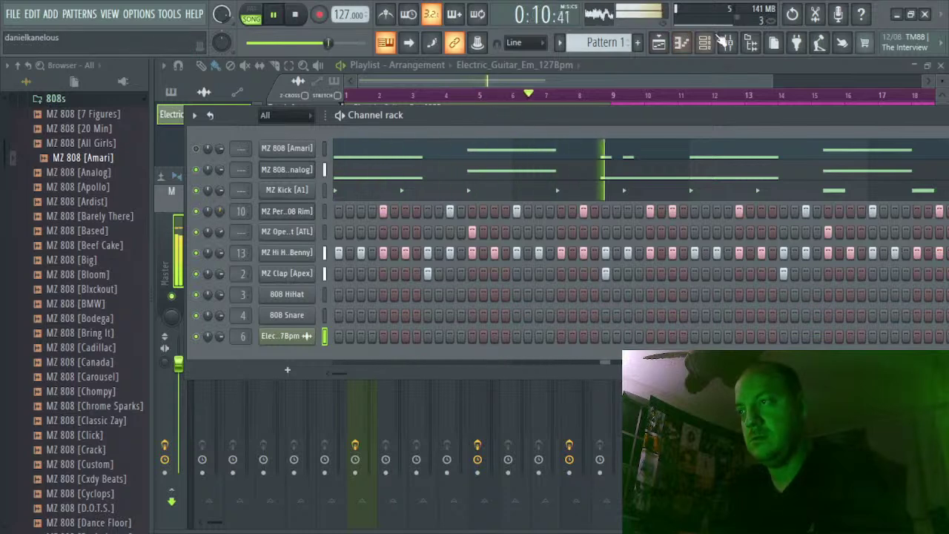
# Bypass Fruity Delay 3 on the 808 Rim track and set its Gross Beat to 3/4 Repeat after comparing 1/3 Repeat
pyautogui.press('F9')
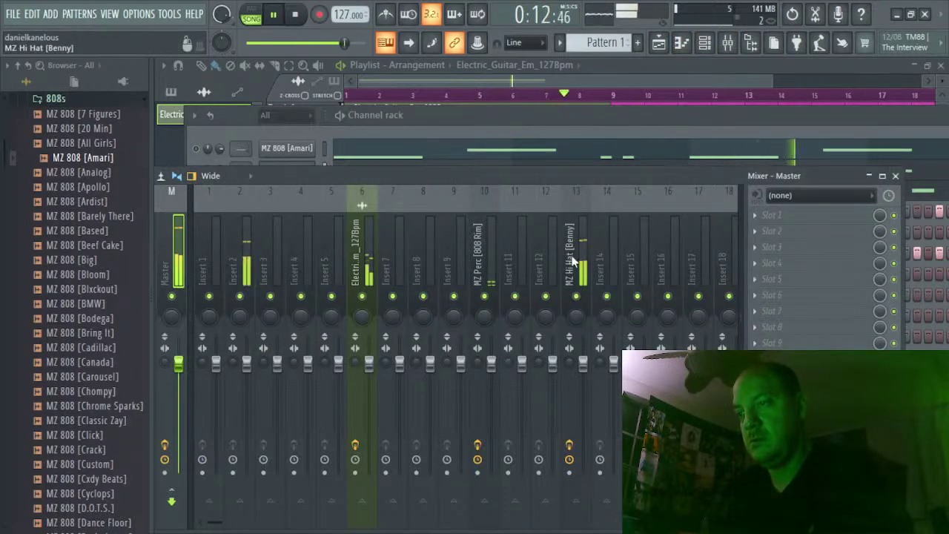
pyautogui.click(476, 248)
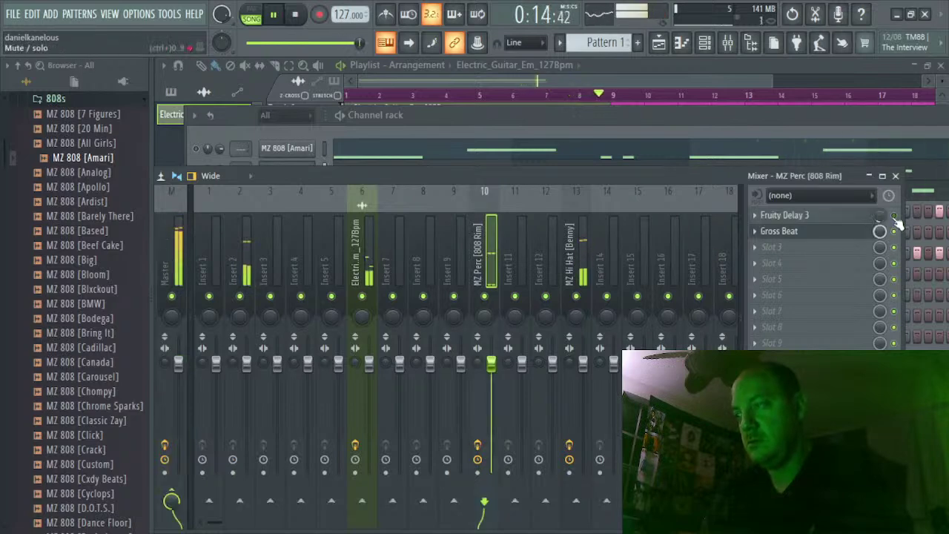
pyautogui.click(831, 230)
pyautogui.click(318, 354)
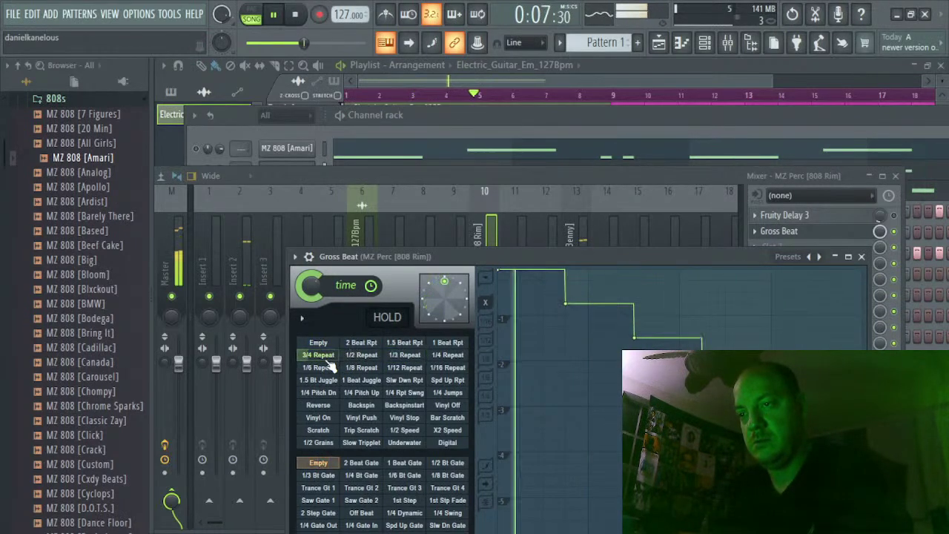
pyautogui.click(392, 356)
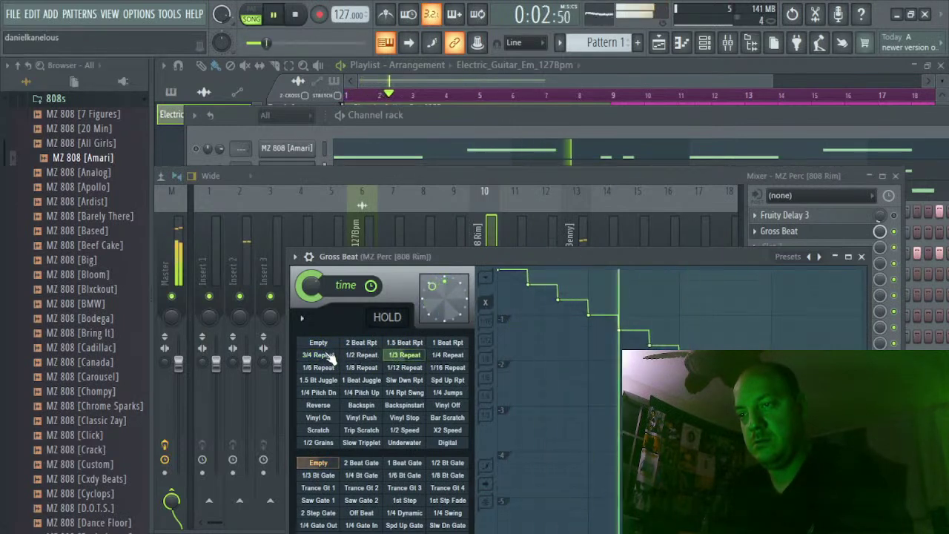
pyautogui.click(329, 357)
pyautogui.press('space')
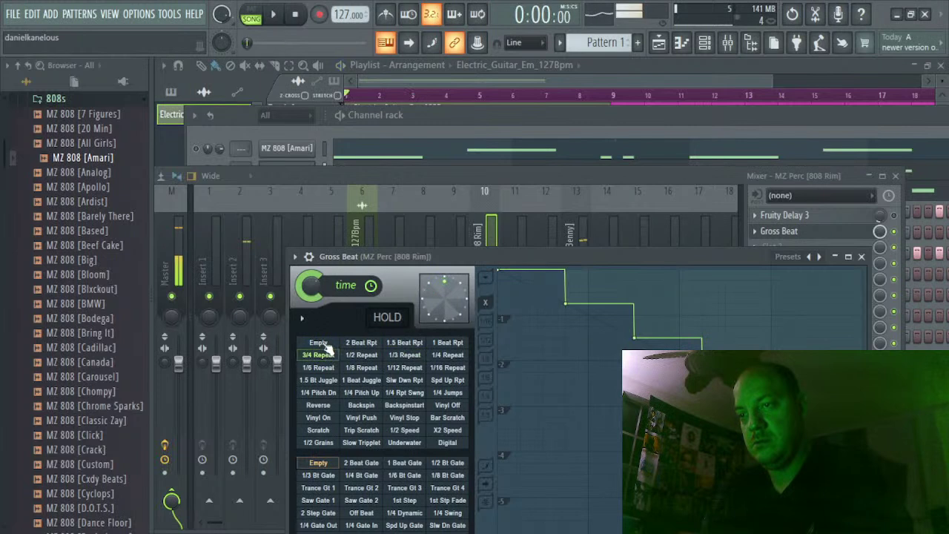
# Audition the 808 Rim's Gross Beat during playback, alternating its time pattern between Empty and 1/3 Repeat
pyautogui.press('space')
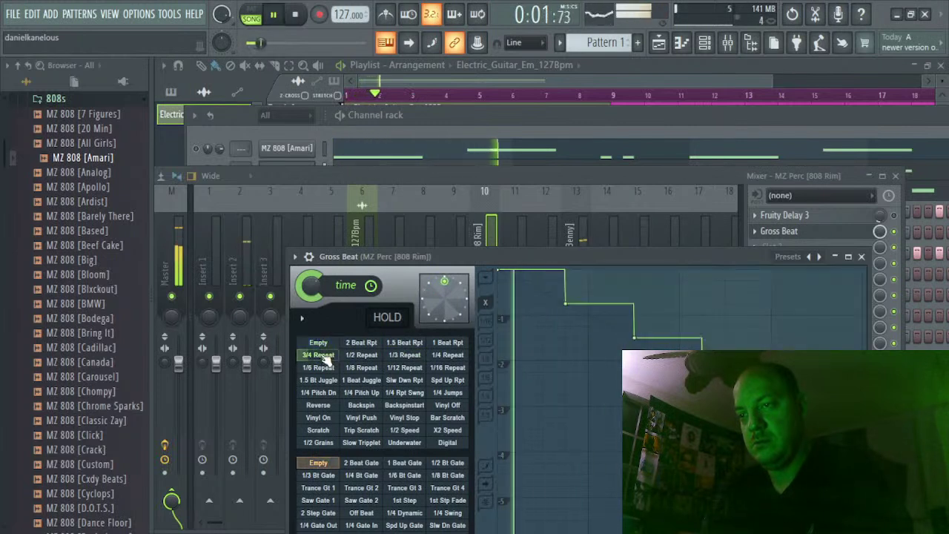
pyautogui.click(319, 344)
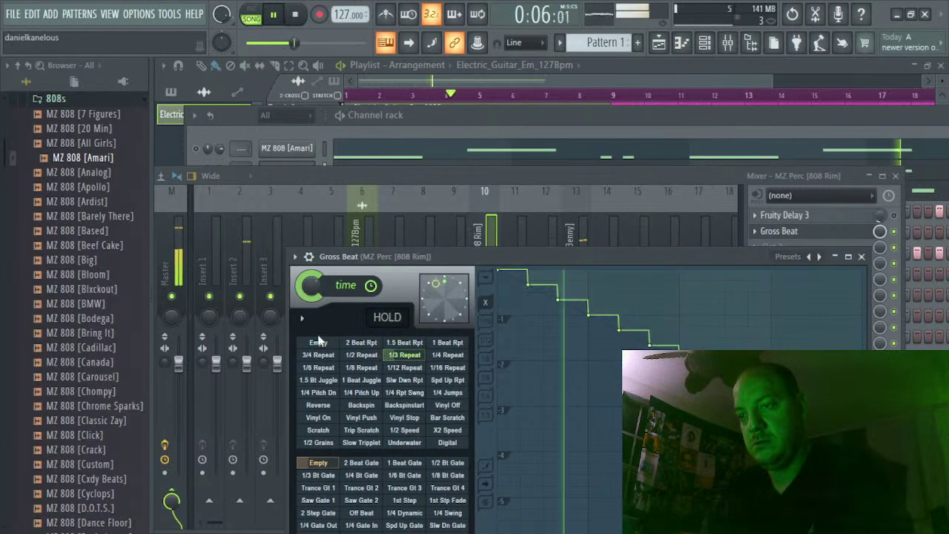
pyautogui.click(393, 356)
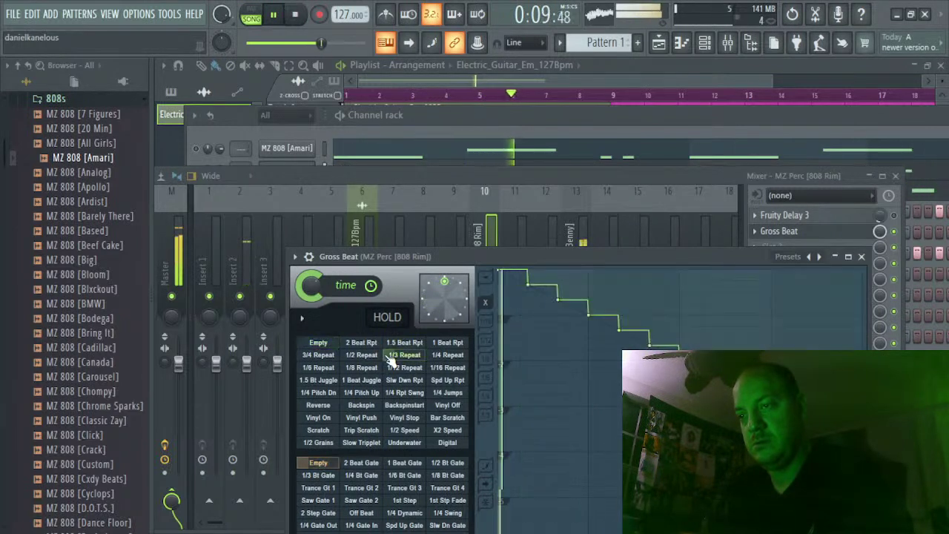
pyautogui.click(320, 345)
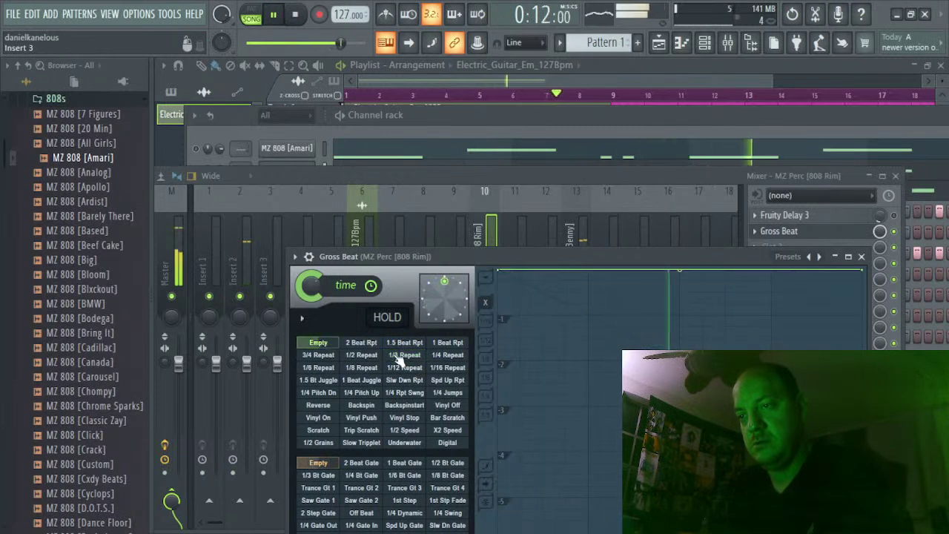
pyautogui.click(398, 359)
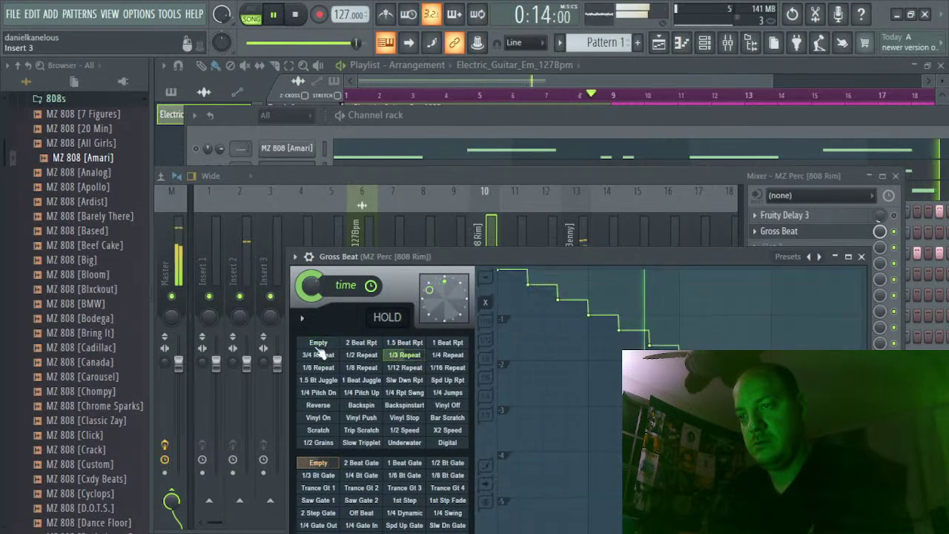
pyautogui.click(334, 344)
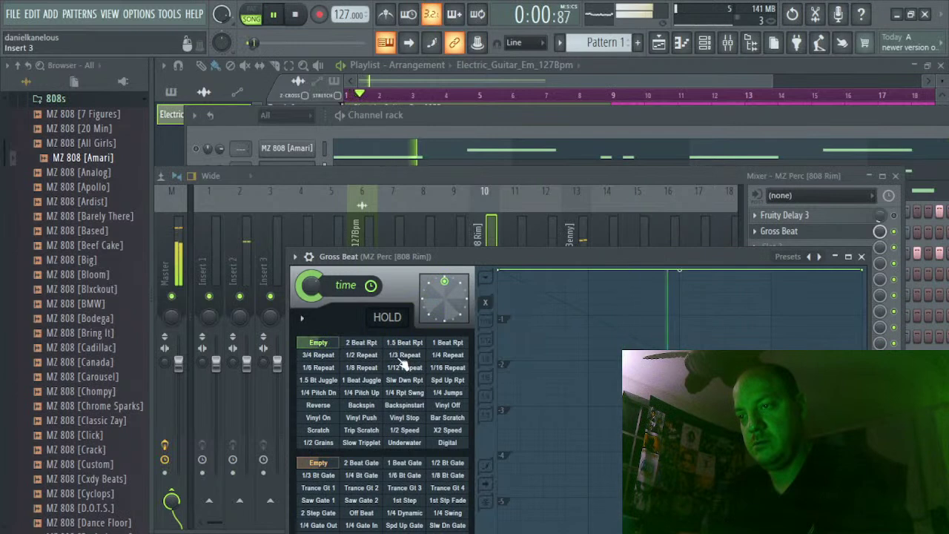
pyautogui.moveTo(401, 361); pyautogui.dragTo(395, 362)
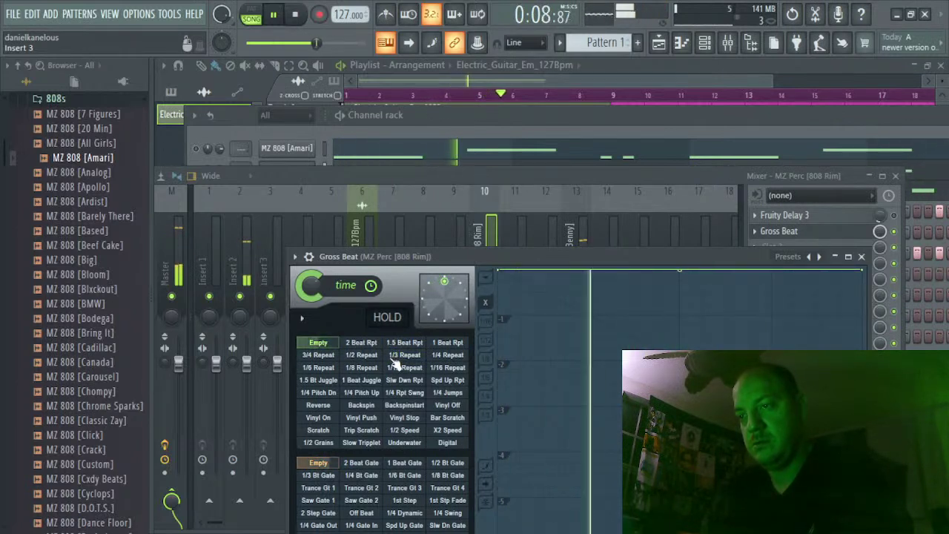
pyautogui.click(394, 359)
pyautogui.click(316, 347)
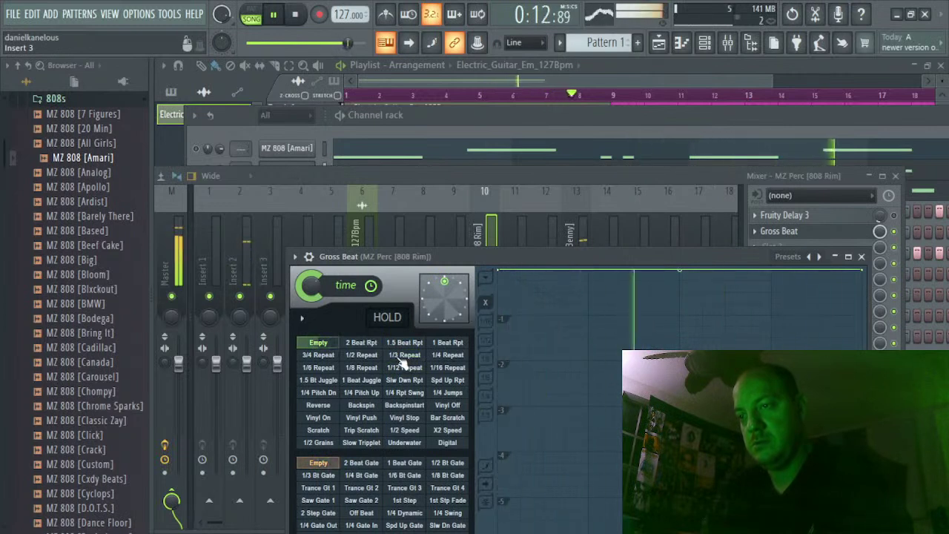
pyautogui.click(403, 356)
pyautogui.click(318, 343)
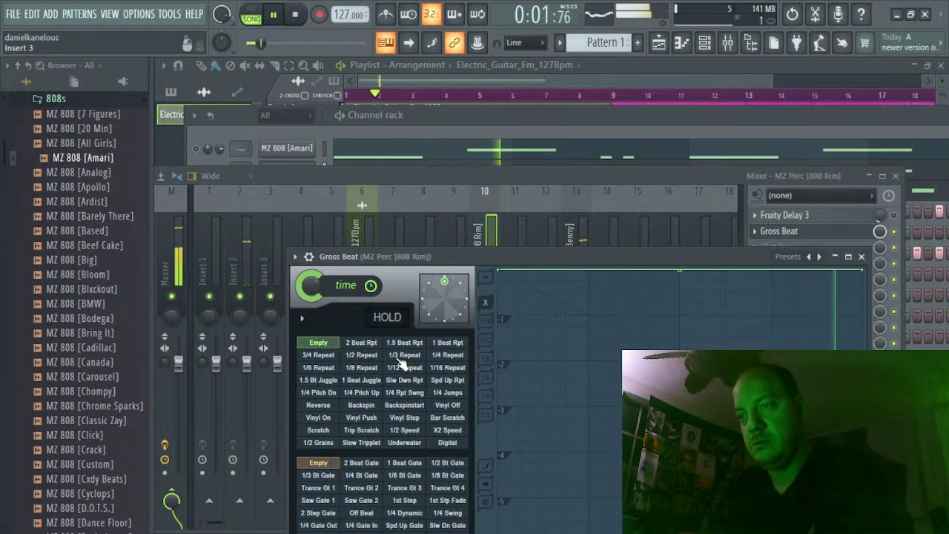
pyautogui.click(403, 356)
pyautogui.click(320, 344)
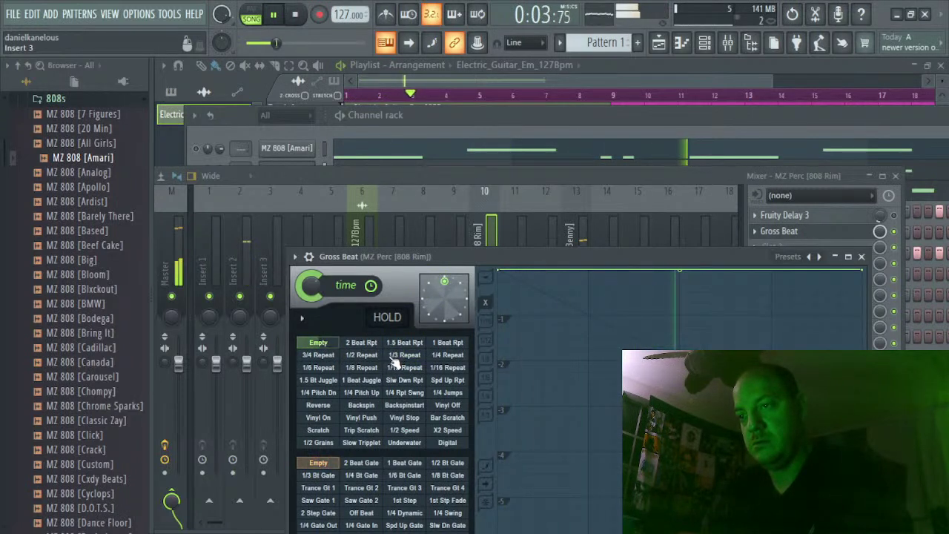
pyautogui.click(397, 356)
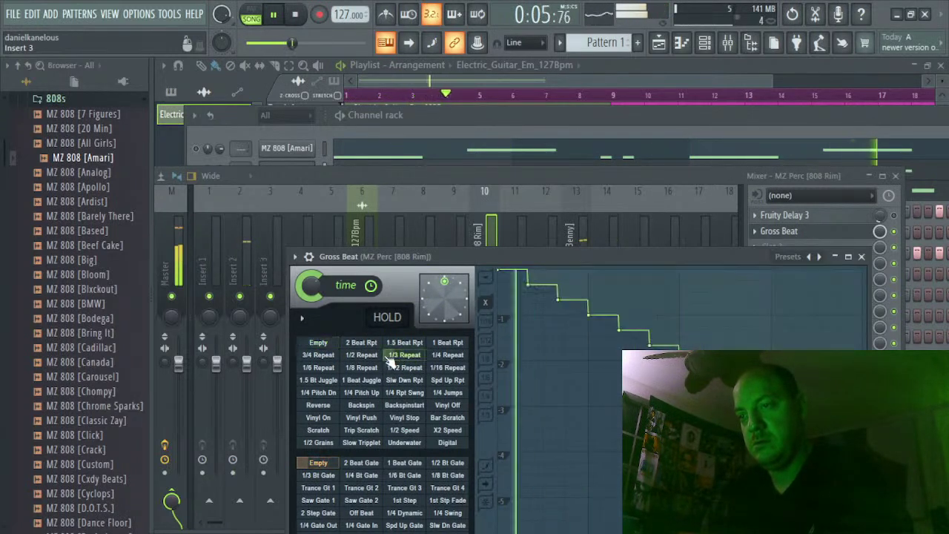
pyautogui.click(324, 345)
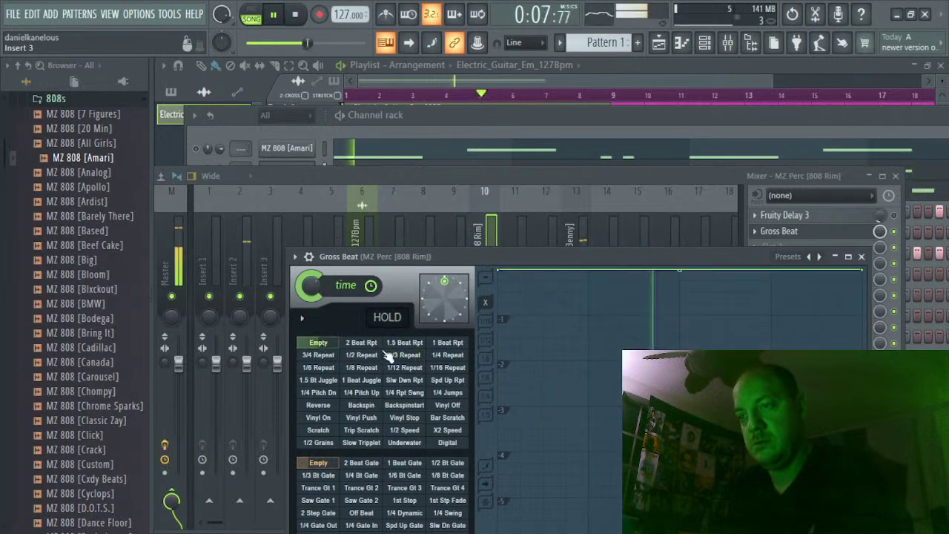
pyautogui.click(394, 356)
pyautogui.press('space')
# Create two automation clips for the rim's Gross Beat time slot, one from 1/3 Repeat and one from Empty
pyautogui.rightClick(393, 357)
pyautogui.click(431, 413)
pyautogui.click(318, 346)
pyautogui.rightClick(317, 347)
pyautogui.click(383, 414)
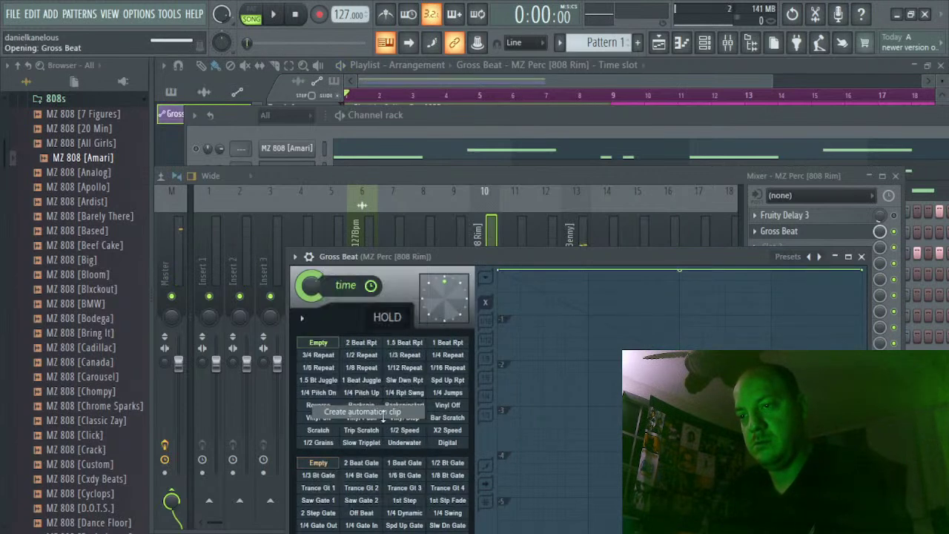
# Arrange one-bar time slot clips on Track 3, with Empty in bars 1 and 3 and 1/3 Repeat in bars 2 and 6
pyautogui.click(514, 85)
pyautogui.moveTo(608, 178); pyautogui.dragTo(534, 184)
pyautogui.moveTo(603, 221); pyautogui.dragTo(384, 195)
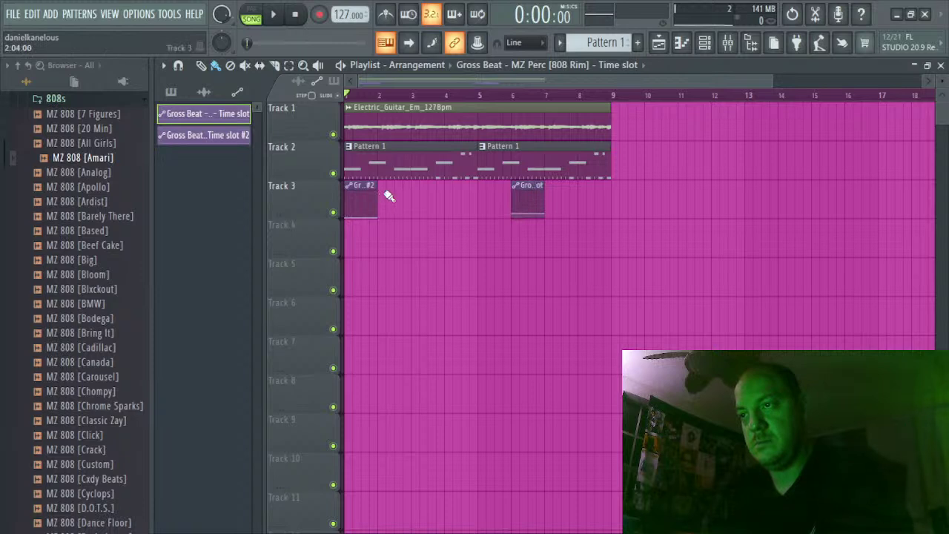
pyautogui.click(388, 195)
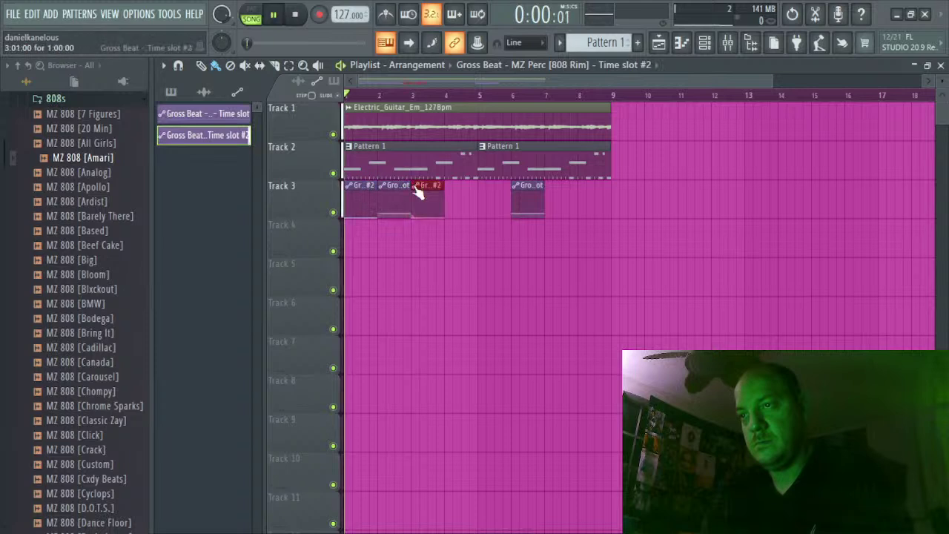
# Move the 1/3 Repeat automation clips on Track 3 to bars 4 and 8 while replaying the arrangement
pyautogui.press('space')
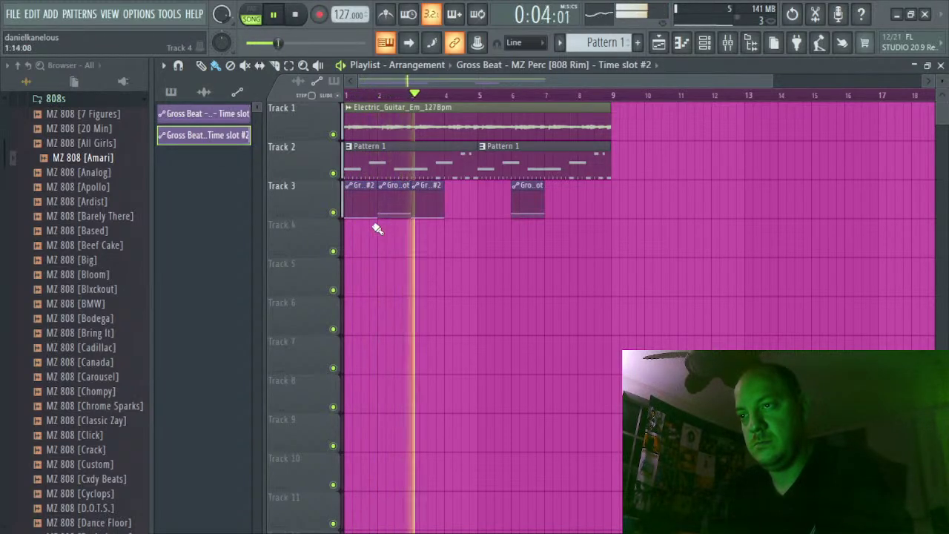
pyautogui.moveTo(387, 189); pyautogui.dragTo(457, 204)
pyautogui.press('space')
pyautogui.press('space')
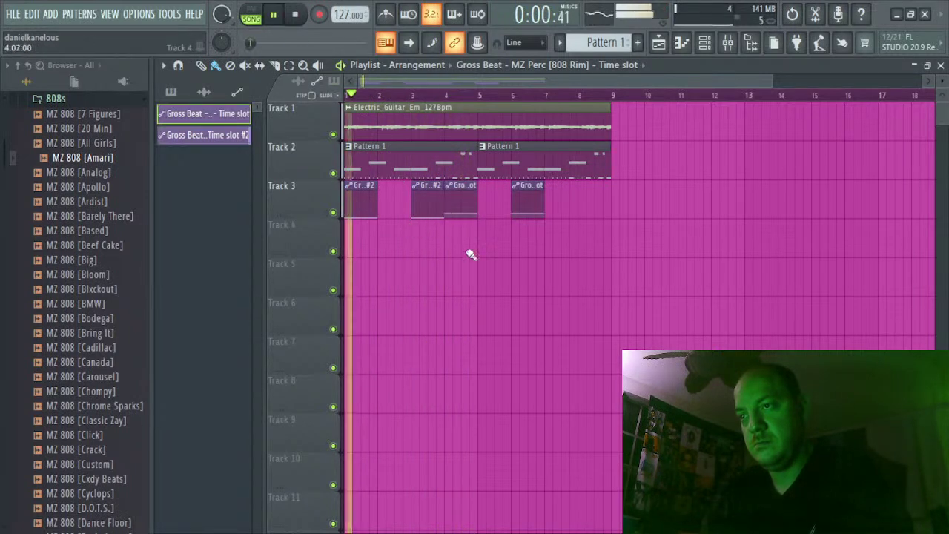
pyautogui.moveTo(543, 186); pyautogui.dragTo(609, 187)
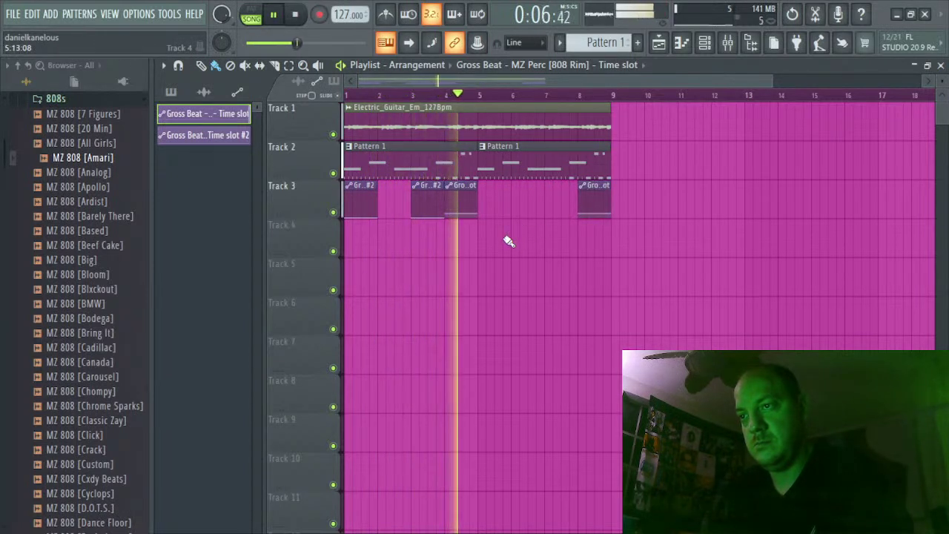
# Shorten the bar 4 1/3 Repeat clip to half a bar, fill the remainder with the Empty clip, and remove the bar 8 clip
pyautogui.moveTo(477, 189); pyautogui.dragTo(458, 190)
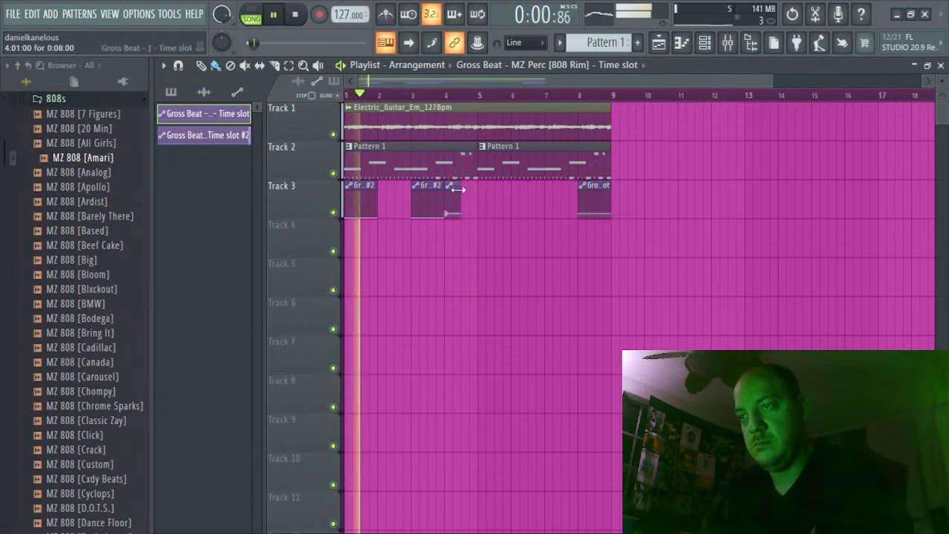
pyautogui.press('space')
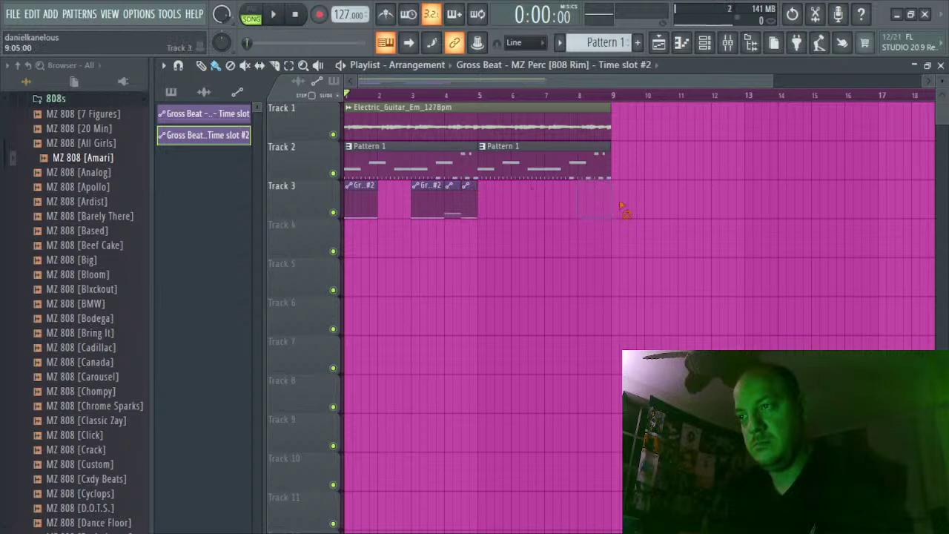
pyautogui.press('space')
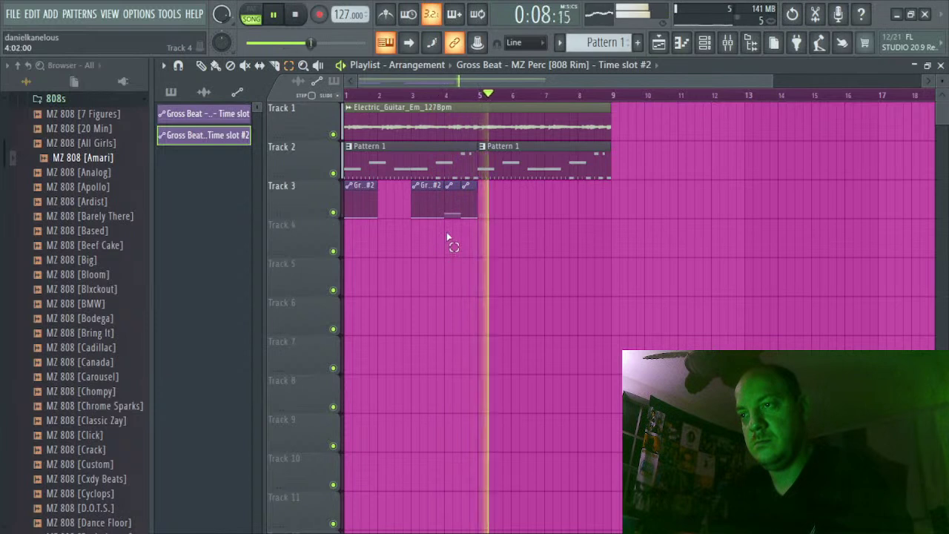
# Select the Track 3 automation clips in bars 1 to 4, duplicate them into bars 5 to 8 and replay the arrangement
pyautogui.moveTo(492, 203); pyautogui.dragTo(346, 256)
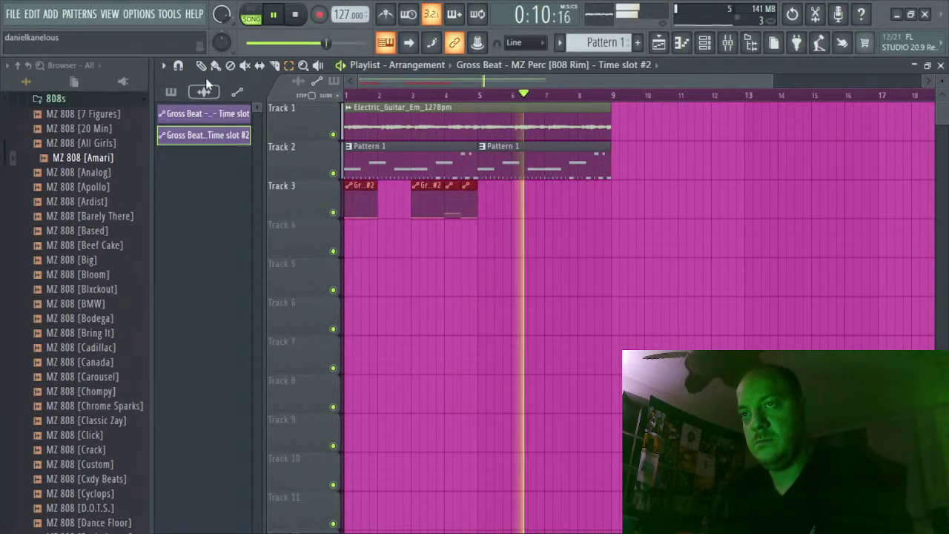
pyautogui.moveTo(357, 178); pyautogui.dragTo(428, 154)
pyautogui.rightClick(428, 154)
pyautogui.click(289, 68)
pyautogui.moveTo(505, 207); pyautogui.dragTo(339, 237)
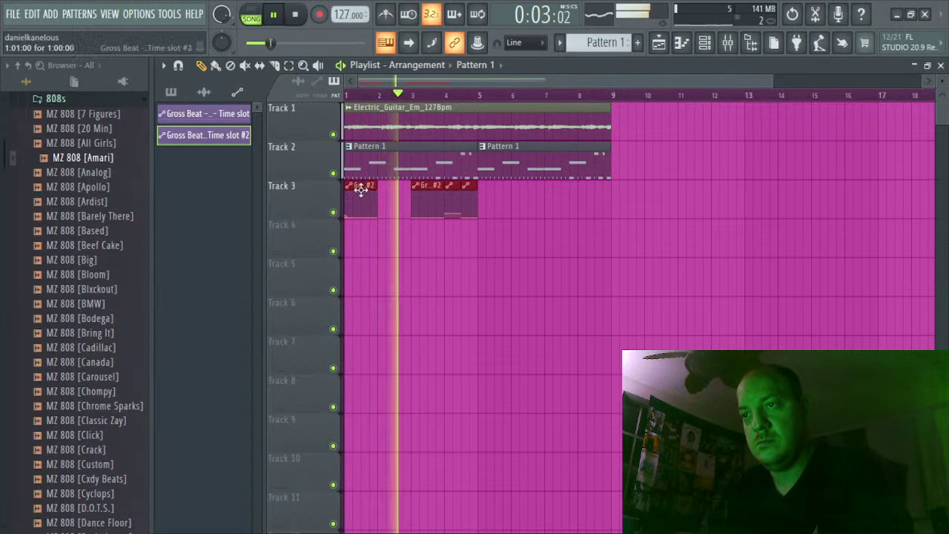
pyautogui.hotkey('ctrl', 'b')
pyautogui.hotkey('ctrl', 'd')
pyautogui.press('space')
pyautogui.press('space')
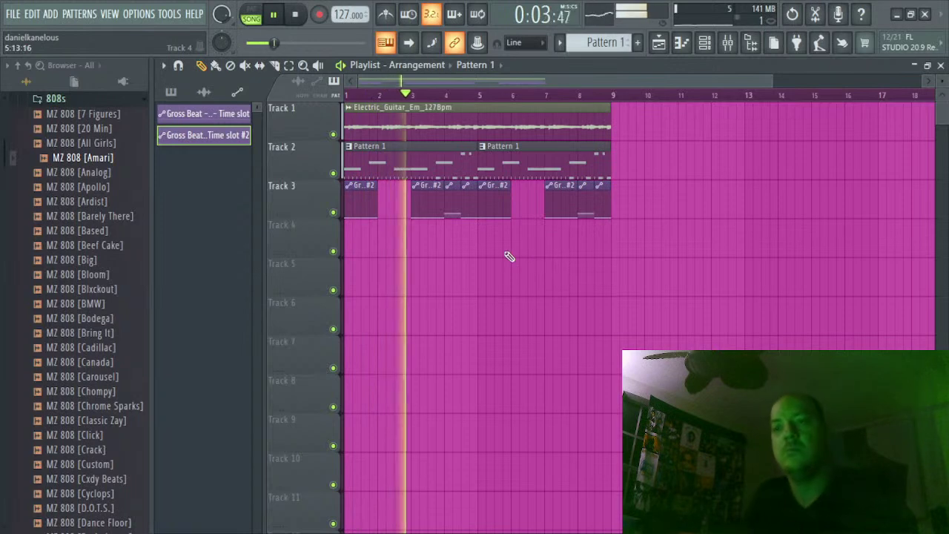
# Add Gross Beat to slot 3 of the electric guitar's mixer track
pyautogui.click(727, 42)
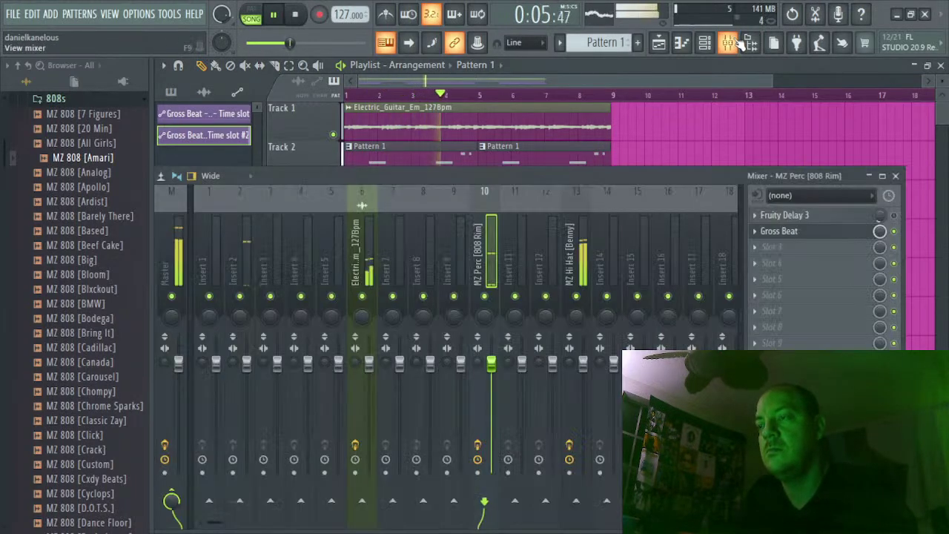
pyautogui.click(771, 247)
pyautogui.click(636, 214)
pyautogui.press('space')
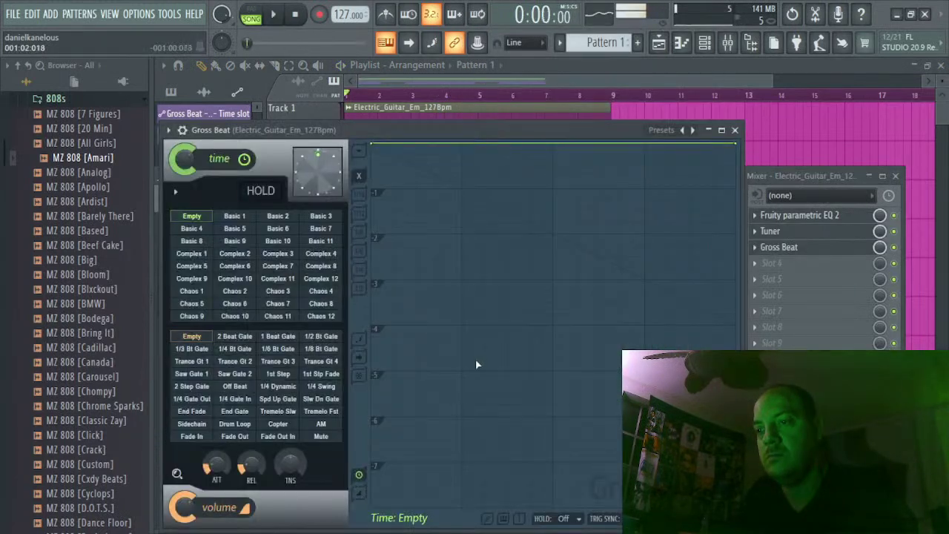
# Try the 1/2 Bt Gate and 1 Beat Gate volume patterns on the guitar's Gross Beat, and reset the volume pattern to Empty
pyautogui.click(324, 338)
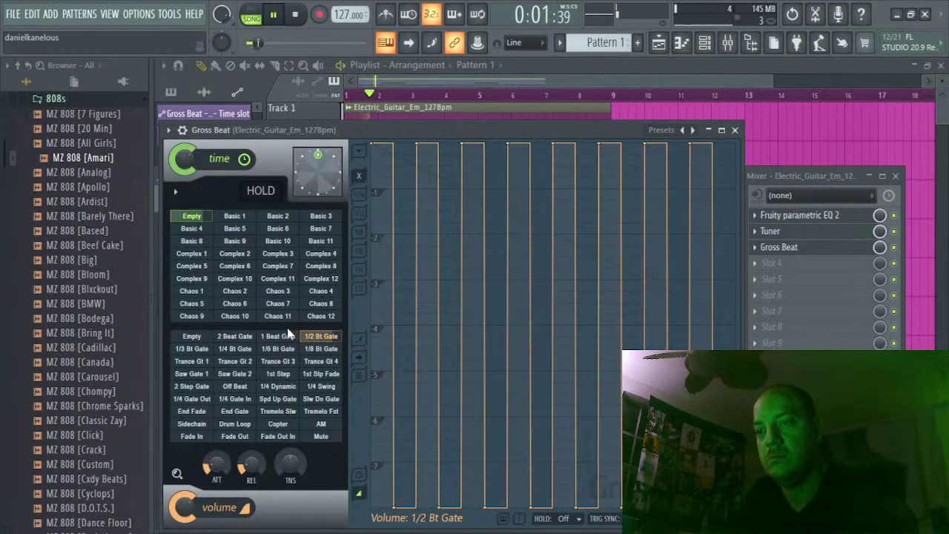
pyautogui.click(291, 338)
pyautogui.press('space')
pyautogui.click(194, 337)
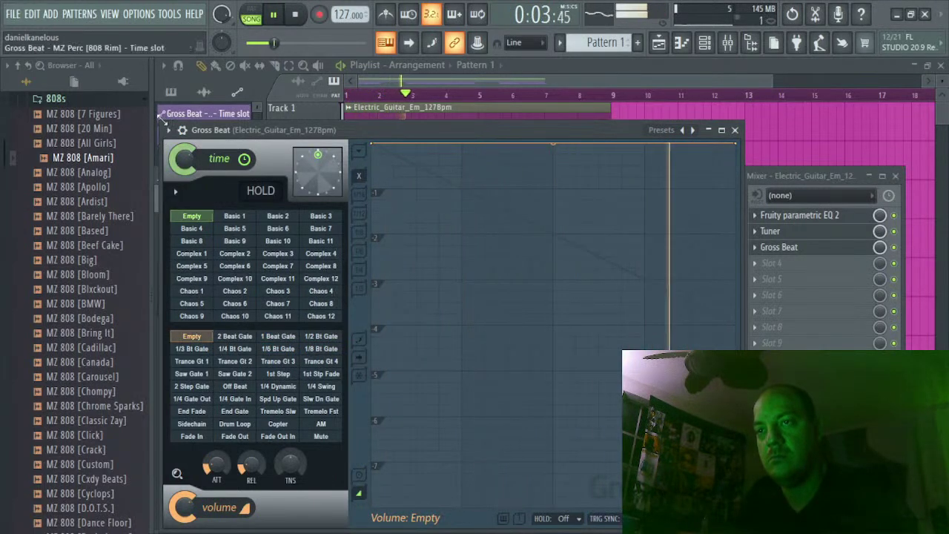
# Load the Momentary preset in the guitar's Gross Beat and choose the 1/2 Speed time pattern after trying X2 Speed
pyautogui.click(168, 129)
pyautogui.moveTo(223, 184)
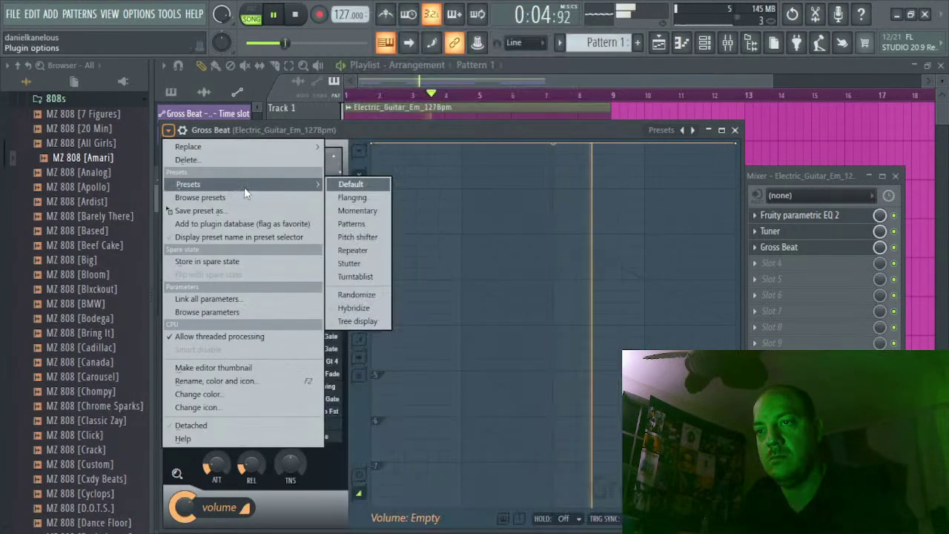
pyautogui.click(345, 208)
pyautogui.click(319, 303)
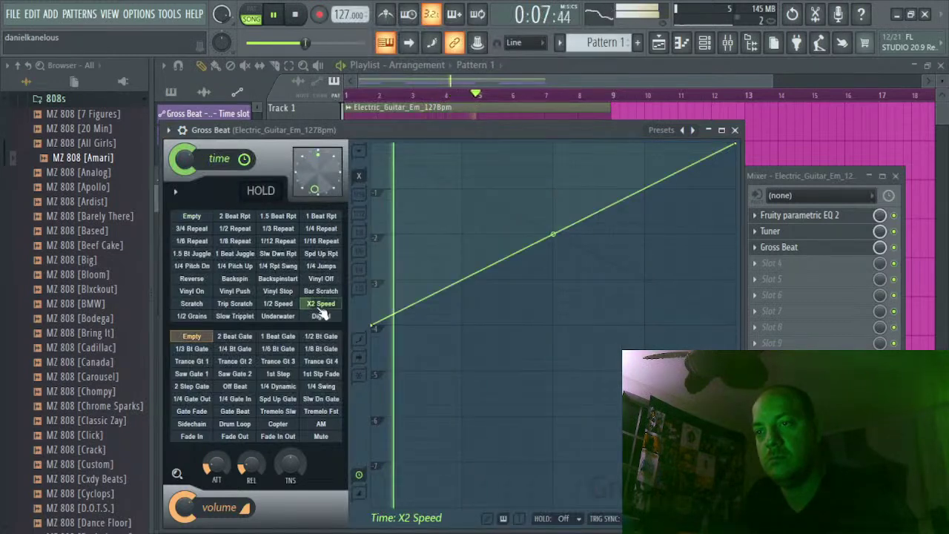
pyautogui.click(292, 304)
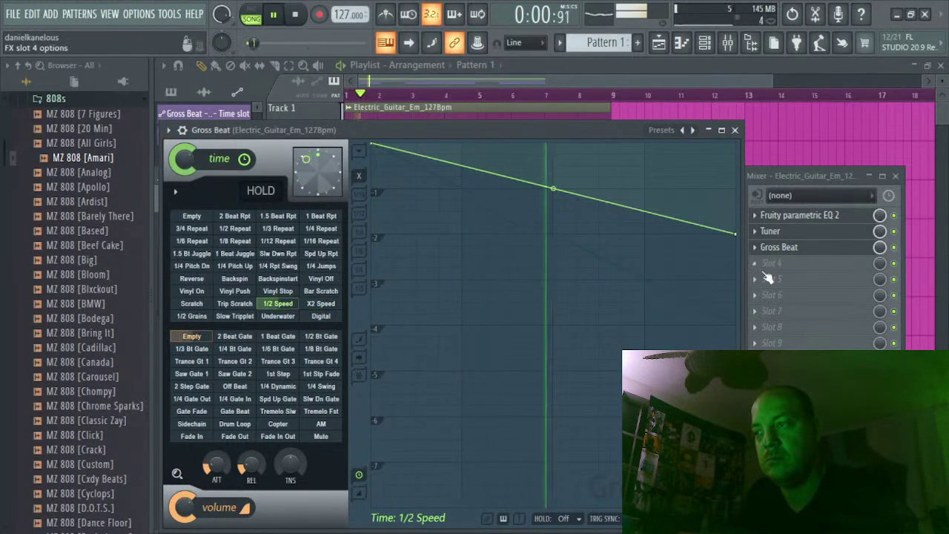
# Reduce the mix level of the guitar's Gross Beat to 71%
pyautogui.moveTo(879, 247); pyautogui.dragTo(880, 259)
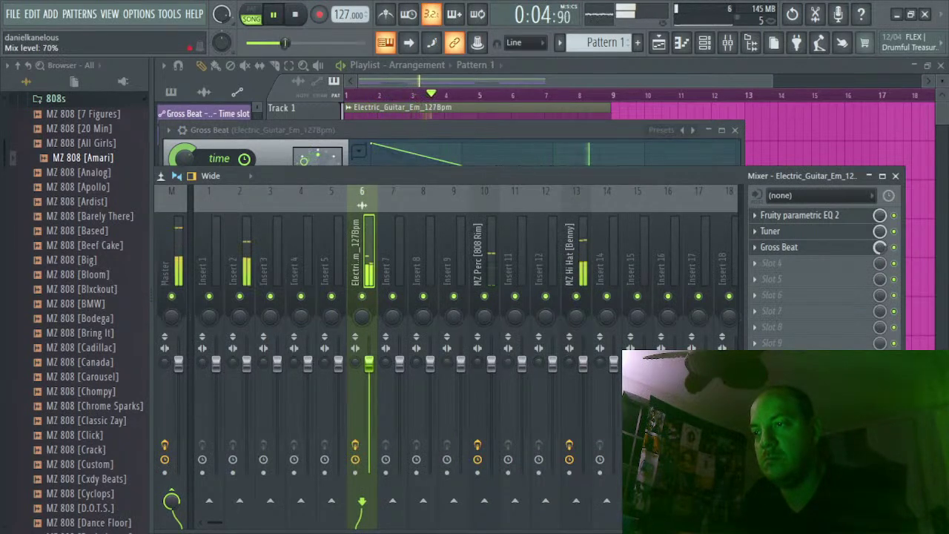
pyautogui.moveTo(880, 248); pyautogui.dragTo(880, 249)
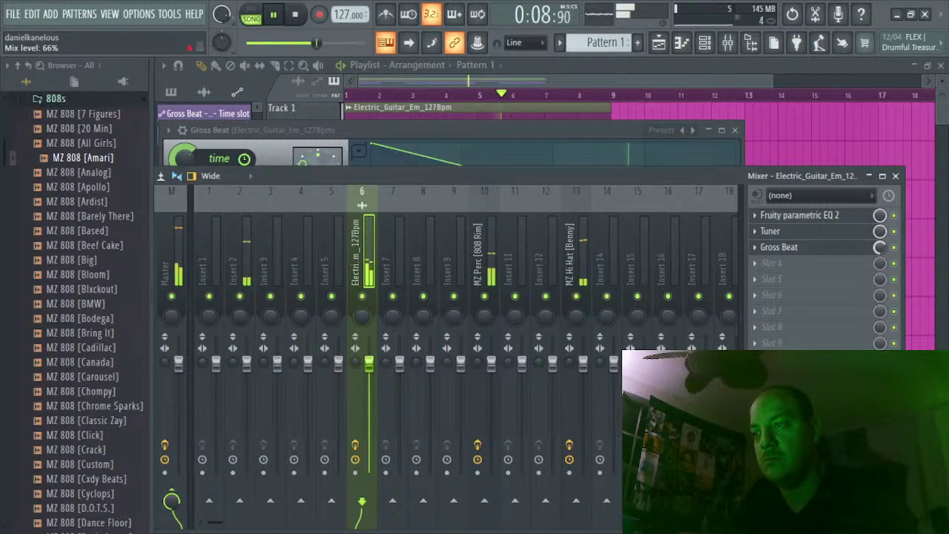
pyautogui.moveTo(879, 248); pyautogui.dragTo(880, 249)
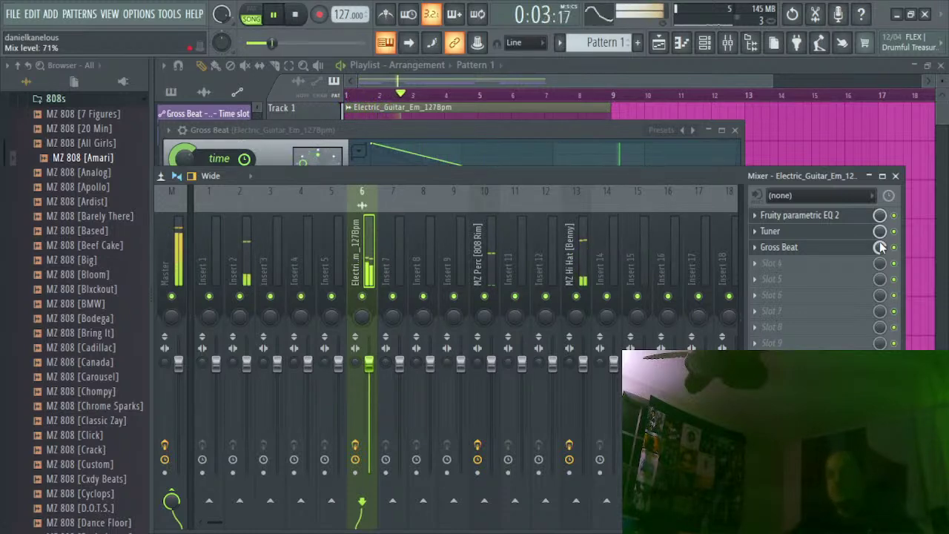
# Lower the band 7 low-pass cutoff in the guitar's Fruity parametric EQ 2 to about 452 Hz
pyautogui.click(833, 216)
pyautogui.moveTo(593, 373); pyautogui.dragTo(461, 362)
pyautogui.moveTo(397, 356)
pyautogui.mouseDown()
pyautogui.moveTo(329, 356)
pyautogui.moveTo(405, 356)
pyautogui.mouseUp()
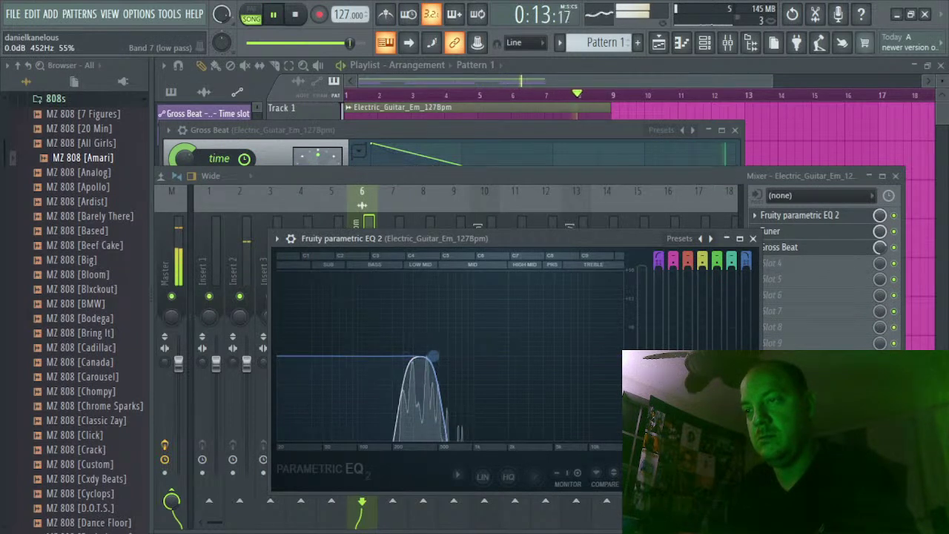
# Raise the band 7 low-pass cutoff of the guitar's Fruity parametric EQ 2 to about 2360 Hz and back it off slightly
pyautogui.moveTo(488, 357); pyautogui.dragTo(493, 357)
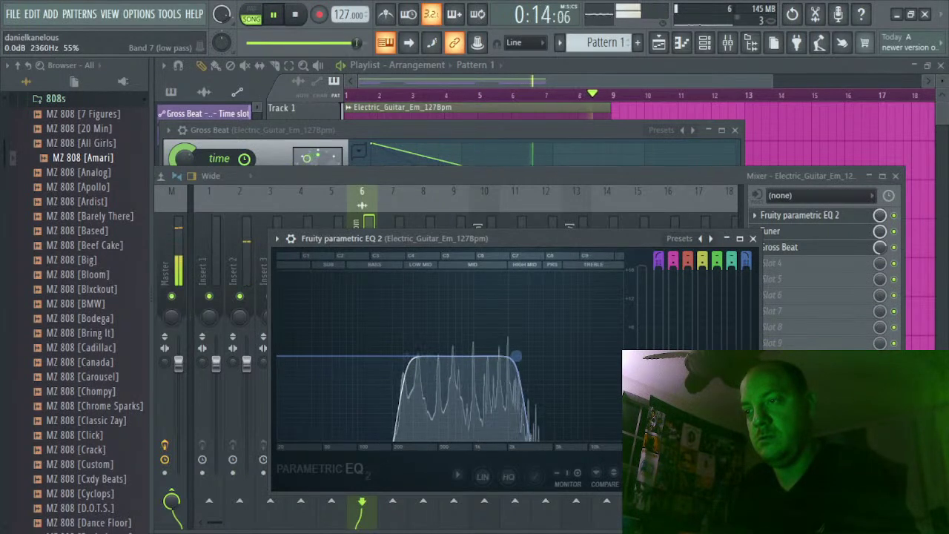
pyautogui.moveTo(517, 356); pyautogui.dragTo(494, 356)
pyautogui.click(690, 175)
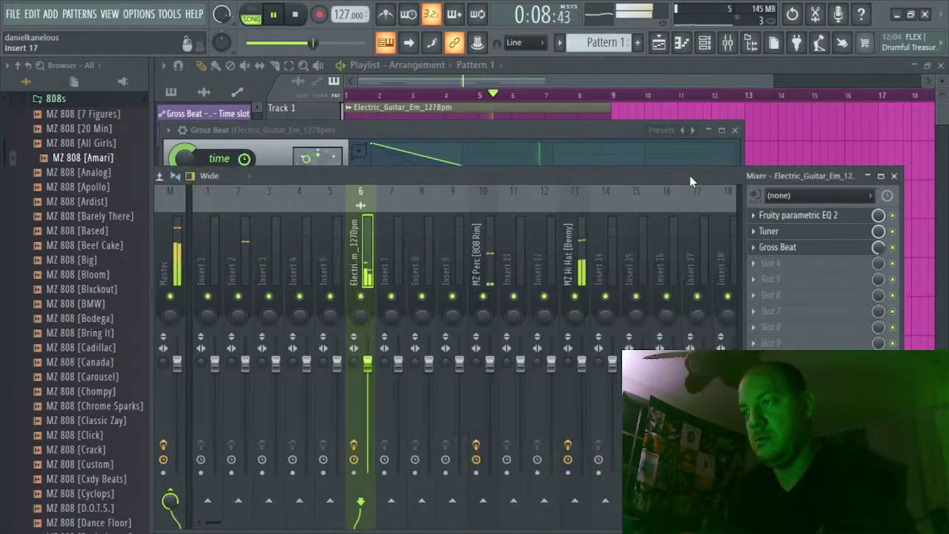
# Add a second Fruity Parametric EQ 2 in the guitar's slot 4 and boost bands 4 and 5, with band 5 at about 2306 Hz
pyautogui.click(752, 263)
pyautogui.click(511, 499)
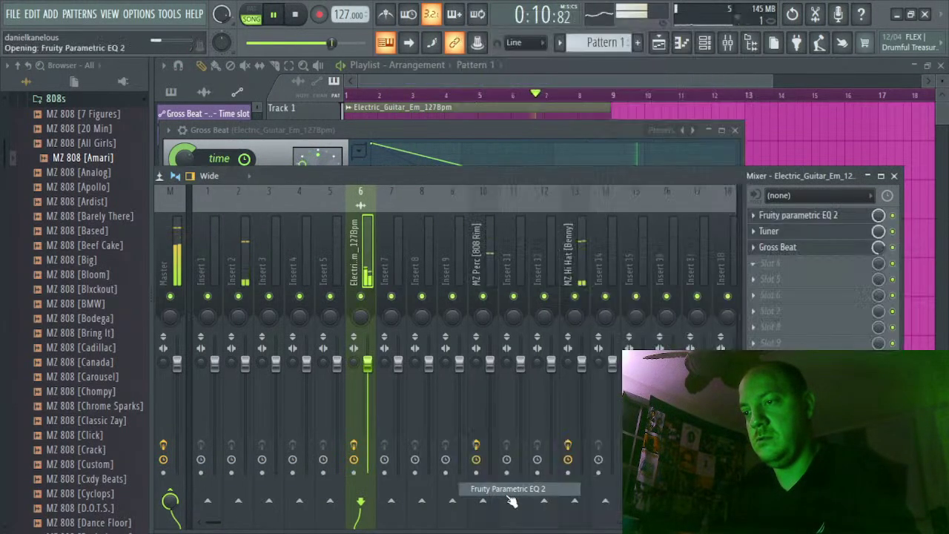
pyautogui.moveTo(361, 266); pyautogui.dragTo(363, 226)
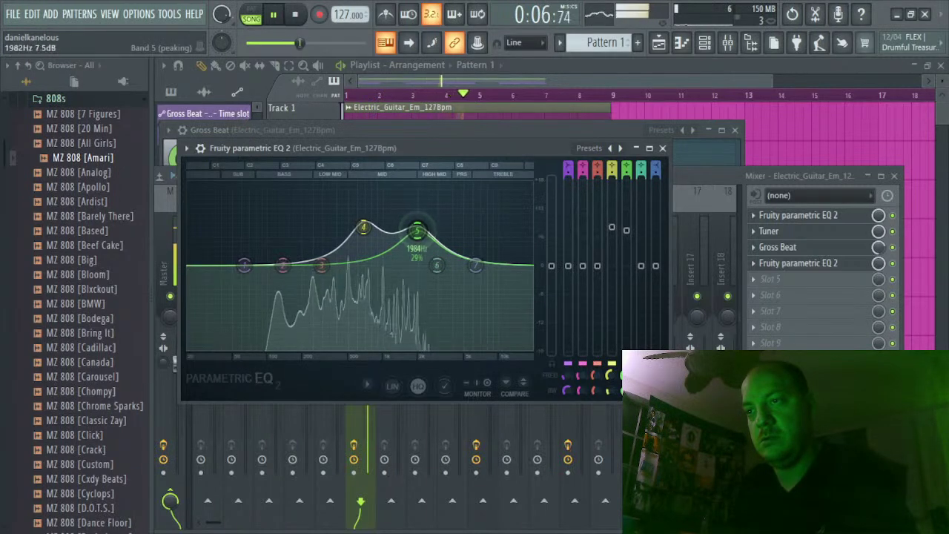
pyautogui.moveTo(417, 232); pyautogui.dragTo(410, 234)
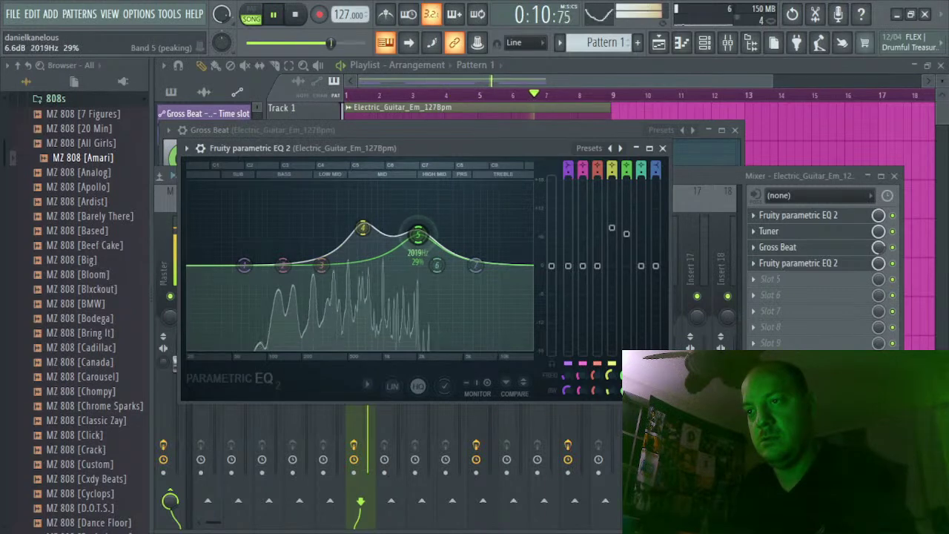
pyautogui.moveTo(416, 235); pyautogui.dragTo(422, 236)
pyautogui.moveTo(362, 229); pyautogui.dragTo(355, 232)
pyautogui.moveTo(422, 236); pyautogui.dragTo(425, 235)
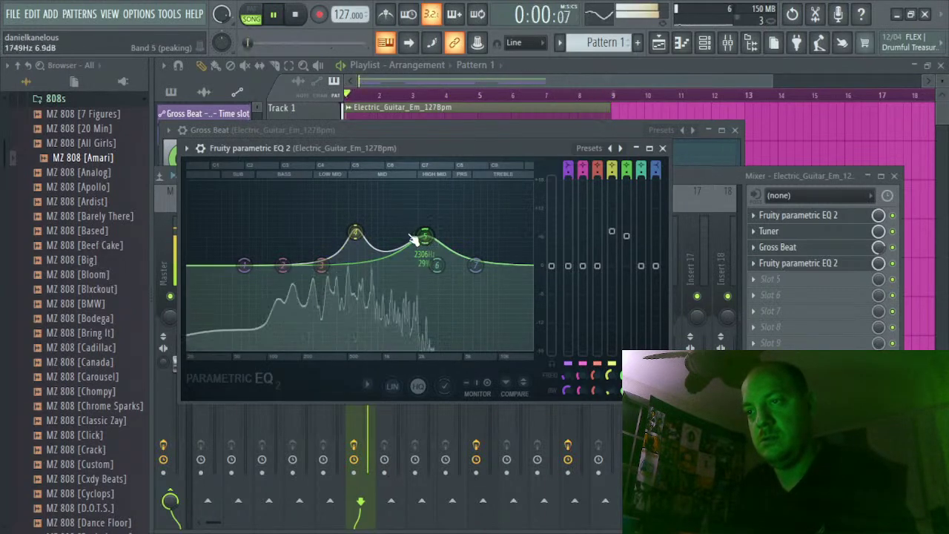
# Add a Fruity Soft Clipper in the guitar's slot 5 and lower its threshold
pyautogui.click(755, 282)
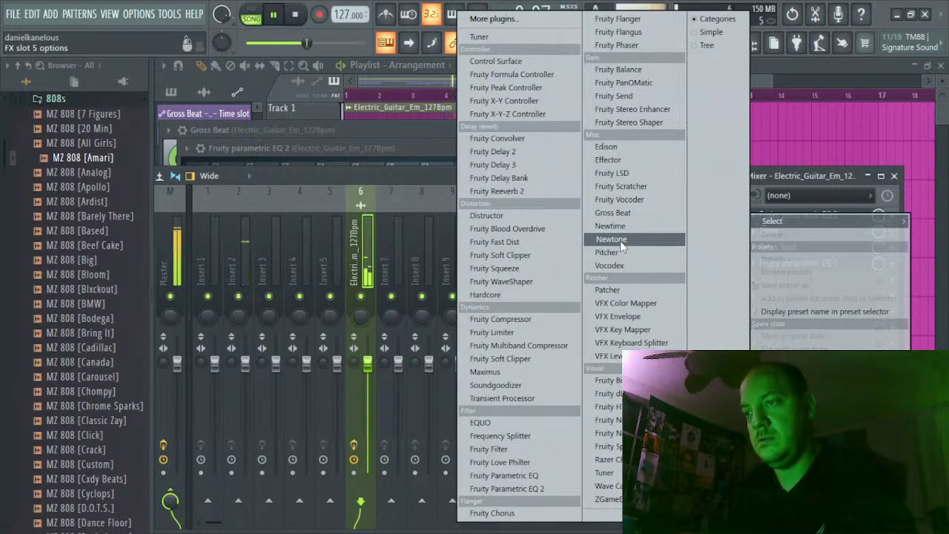
pyautogui.click(501, 256)
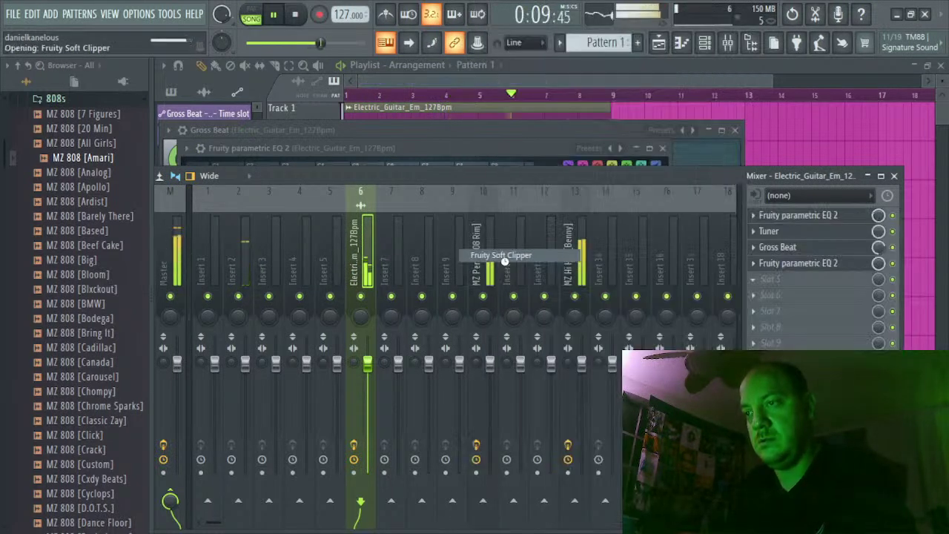
pyautogui.press('space')
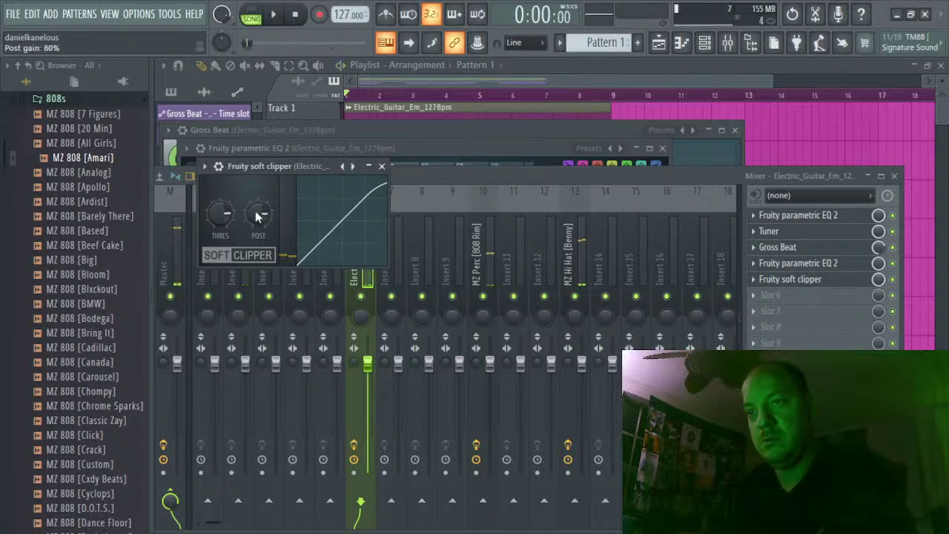
pyautogui.press('space')
pyautogui.moveTo(220, 214); pyautogui.dragTo(220, 245)
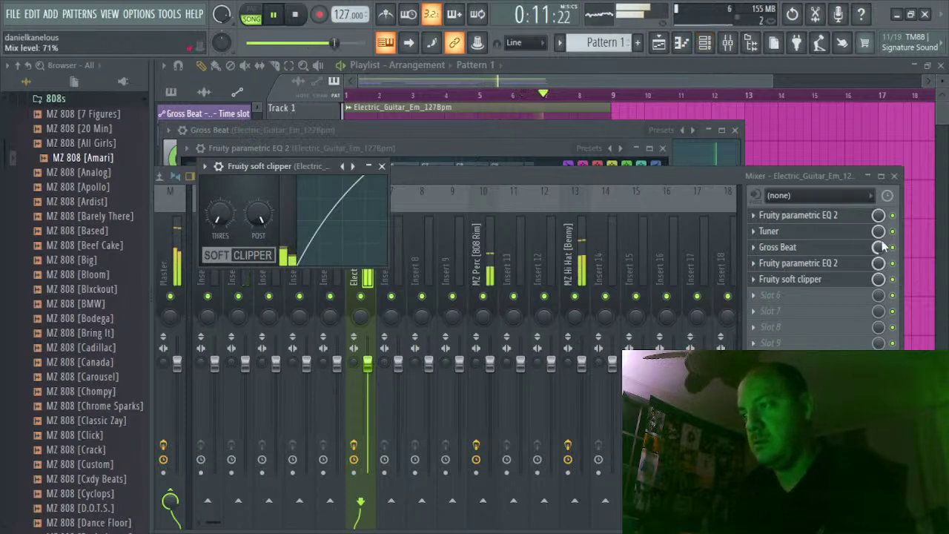
# Try reduced mix levels such as 58%, 30% and 69% on the guitar's two parametric EQs
pyautogui.click(879, 265)
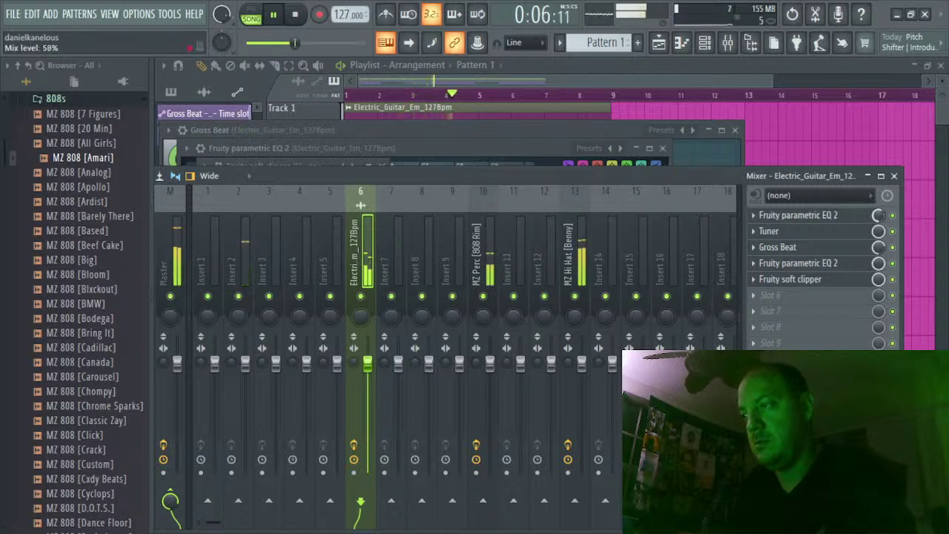
pyautogui.moveTo(310, 42); pyautogui.dragTo(353, 42)
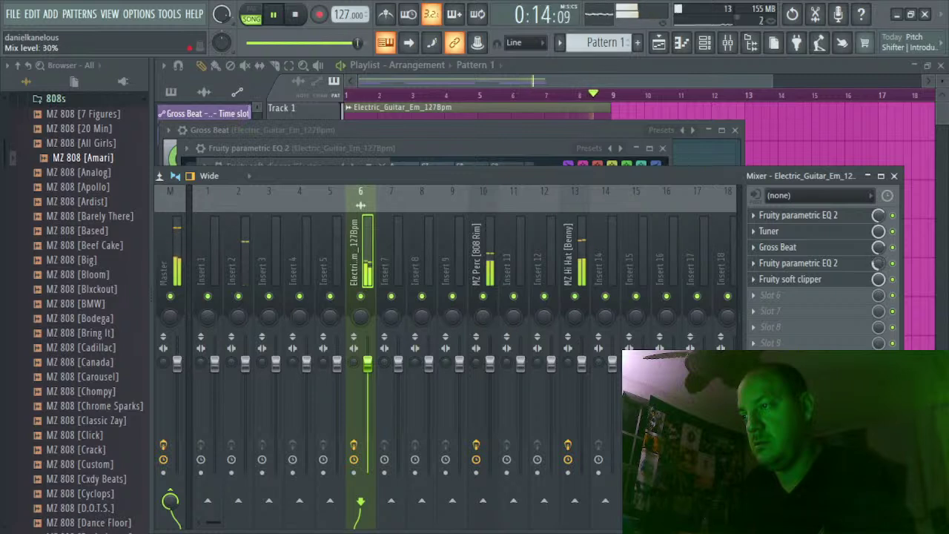
pyautogui.moveTo(252, 43); pyautogui.dragTo(273, 42)
pyautogui.moveTo(880, 217); pyautogui.dragTo(880, 219)
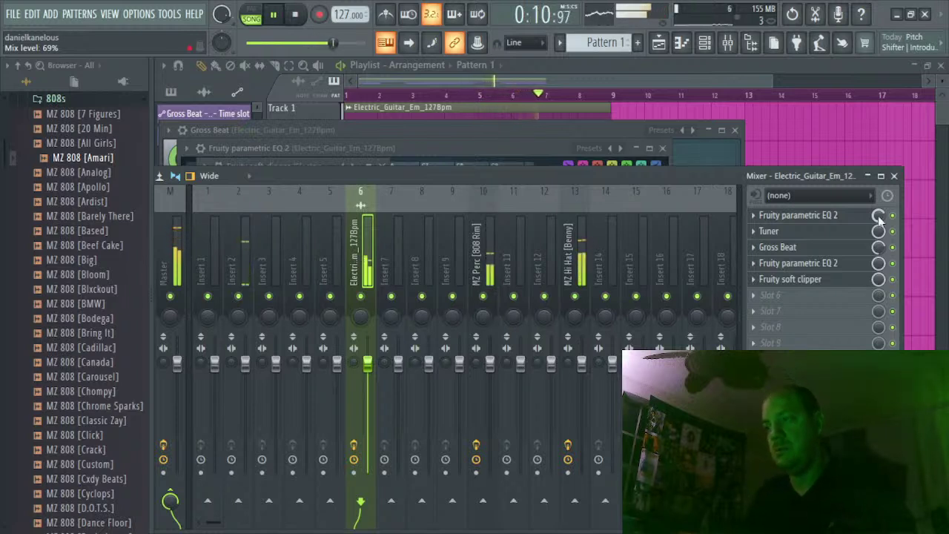
pyautogui.moveTo(878, 219); pyautogui.dragTo(879, 244)
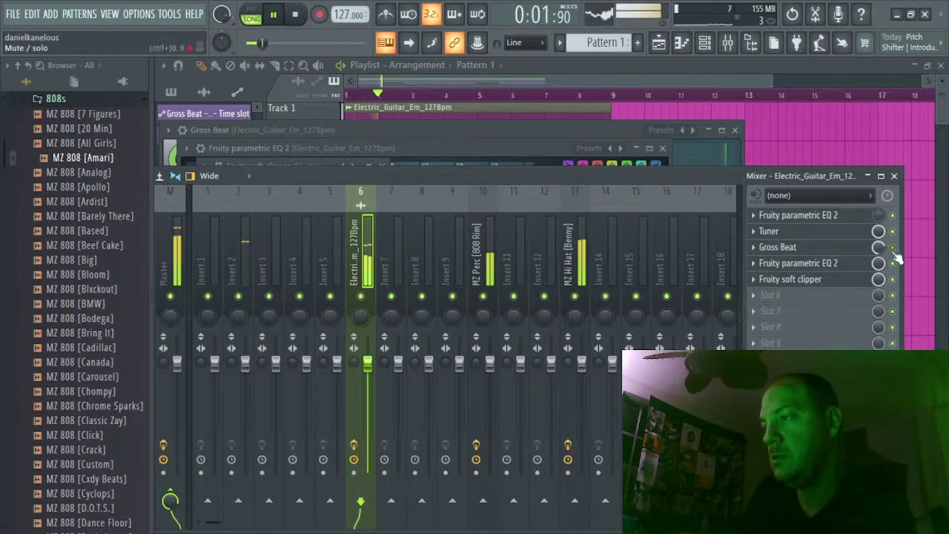
# Set the guitar's first parametric EQ mix level to 83%, and re-enable Gross Beat with its mix level lowered to 20%
pyautogui.moveTo(878, 215); pyautogui.dragTo(878, 154)
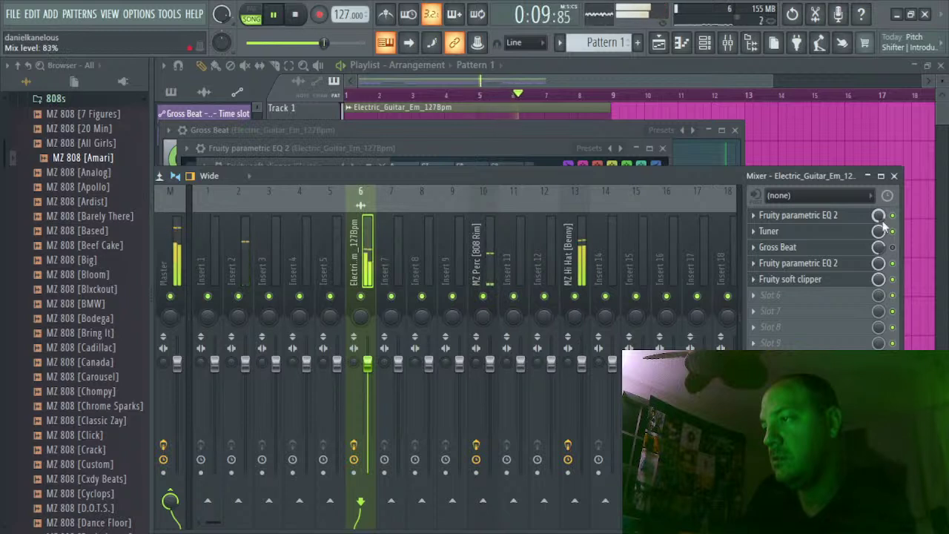
pyautogui.click(893, 248)
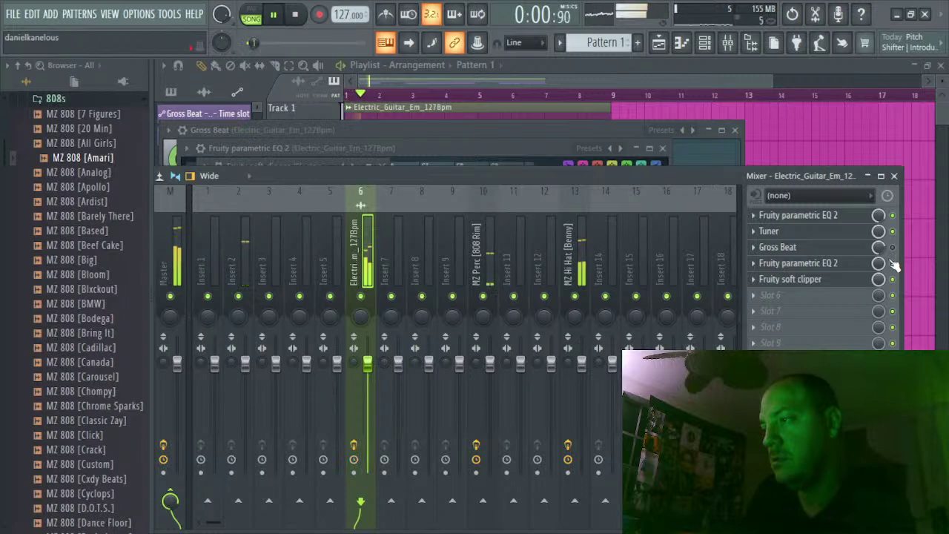
pyautogui.moveTo(879, 248); pyautogui.dragTo(879, 307)
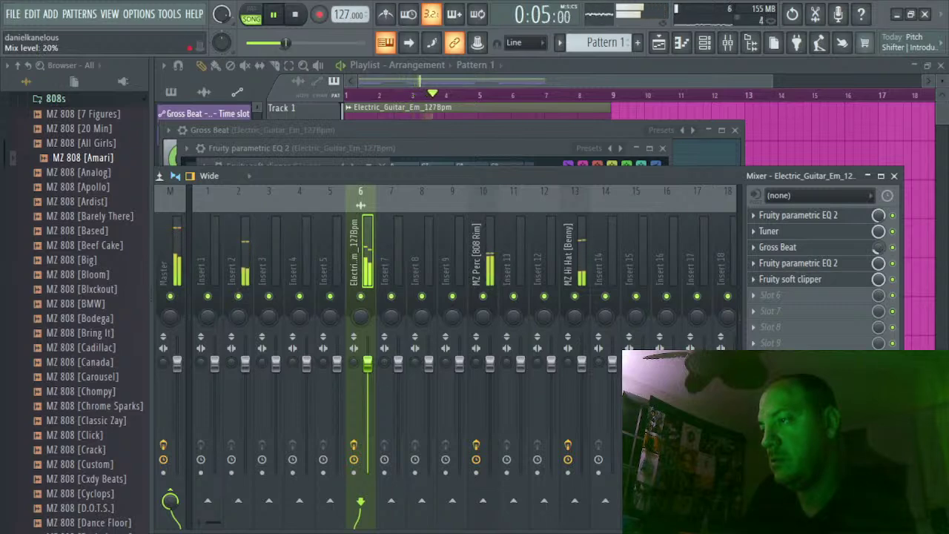
# Add a second Gross Beat in the guitar's slot 6 and load its Momentary preset
pyautogui.click(771, 297)
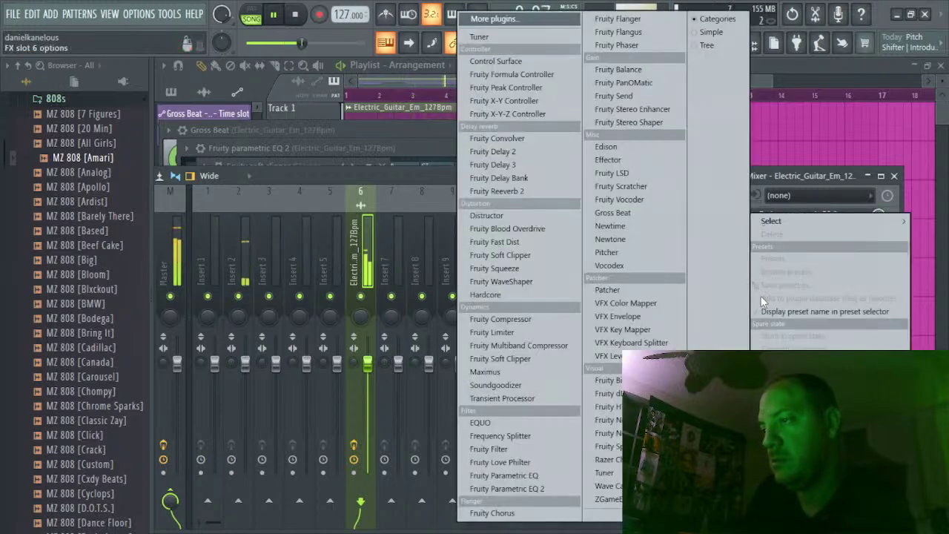
pyautogui.click(638, 213)
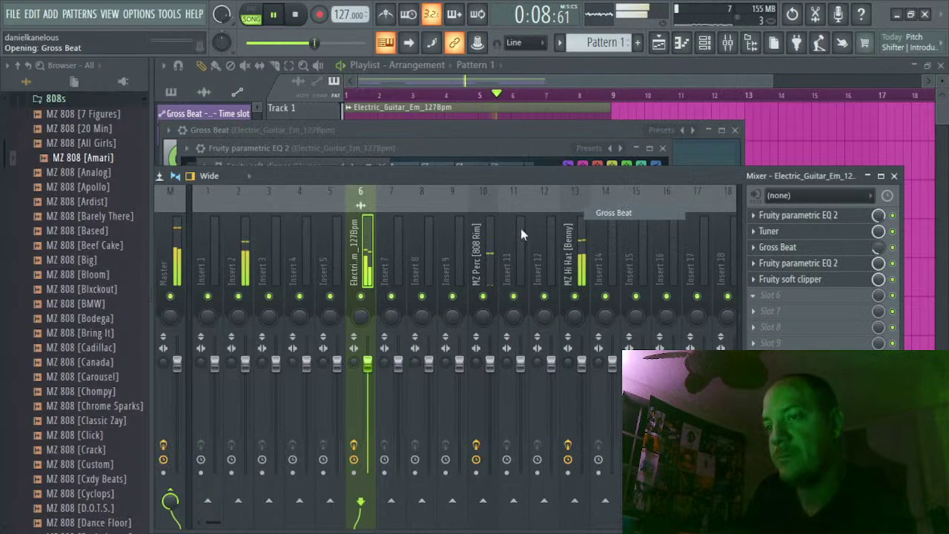
pyautogui.press('space')
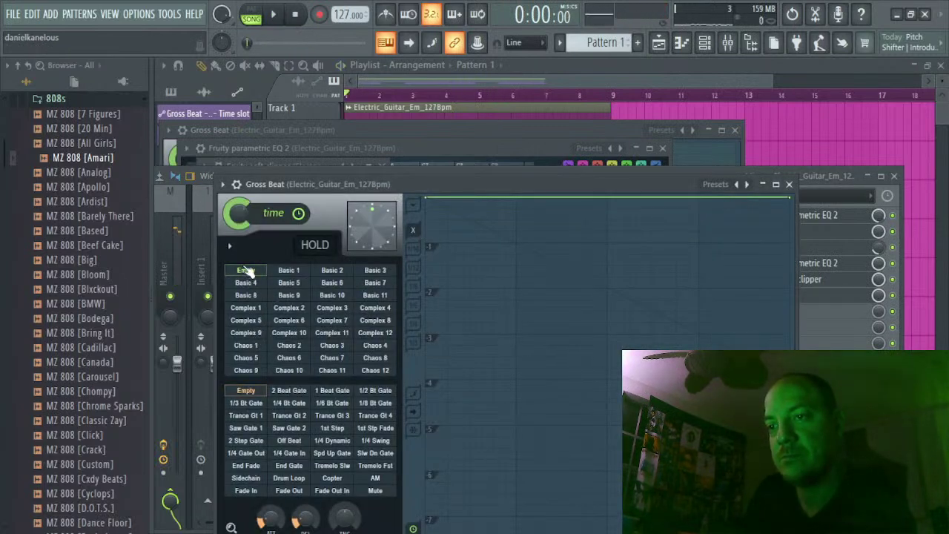
pyautogui.click(222, 184)
pyautogui.moveTo(282, 240)
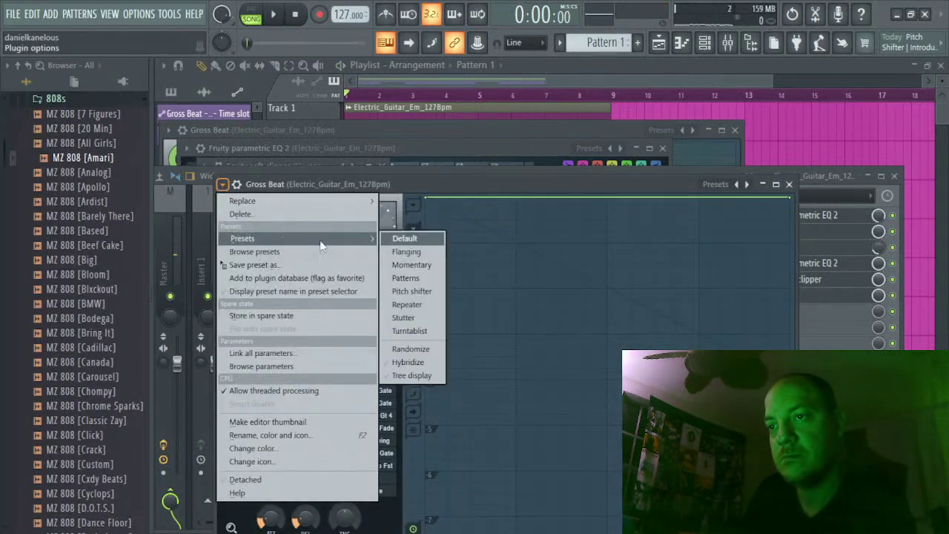
pyautogui.click(408, 251)
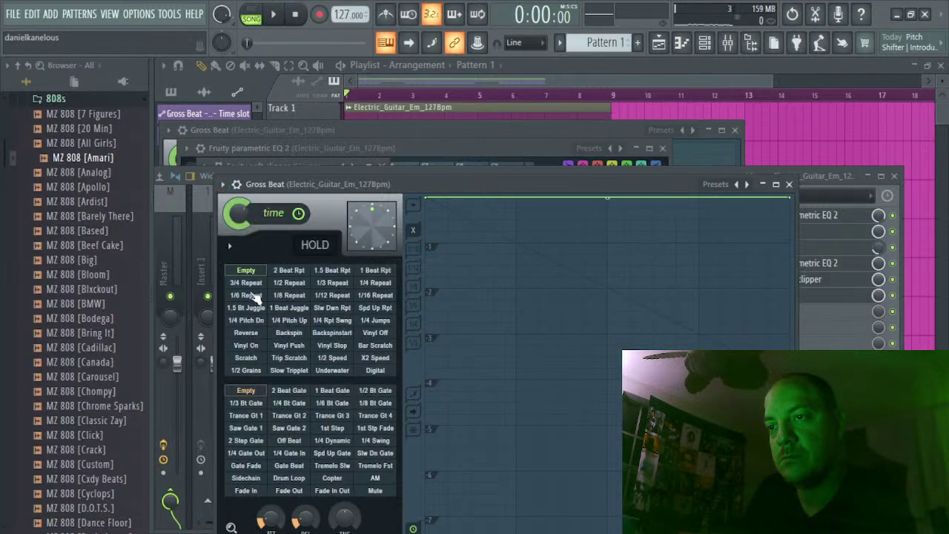
# Audition the 3/4 Repeat, 2 Beat Rpt, 1/2 Repeat and 1 Beat Rpt time patterns on the second Gross Beat, and choose Reverse
pyautogui.click(254, 284)
pyautogui.press('space')
pyautogui.click(277, 273)
pyautogui.click(286, 285)
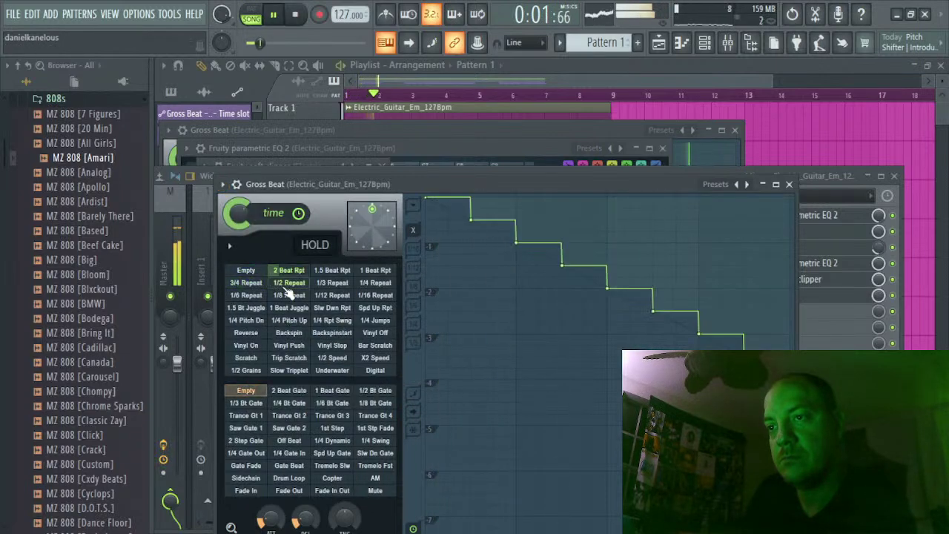
pyautogui.click(371, 271)
pyautogui.press('space')
pyautogui.press('space')
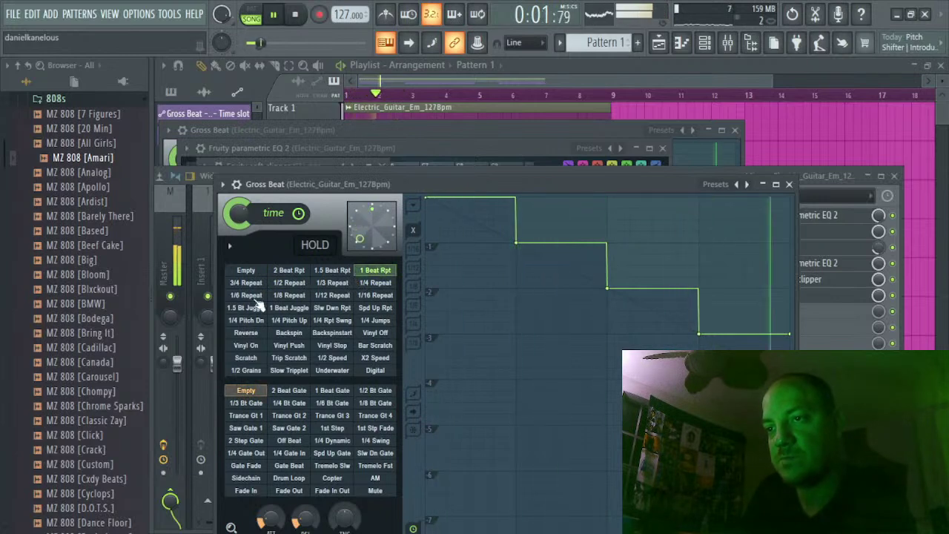
pyautogui.click(247, 332)
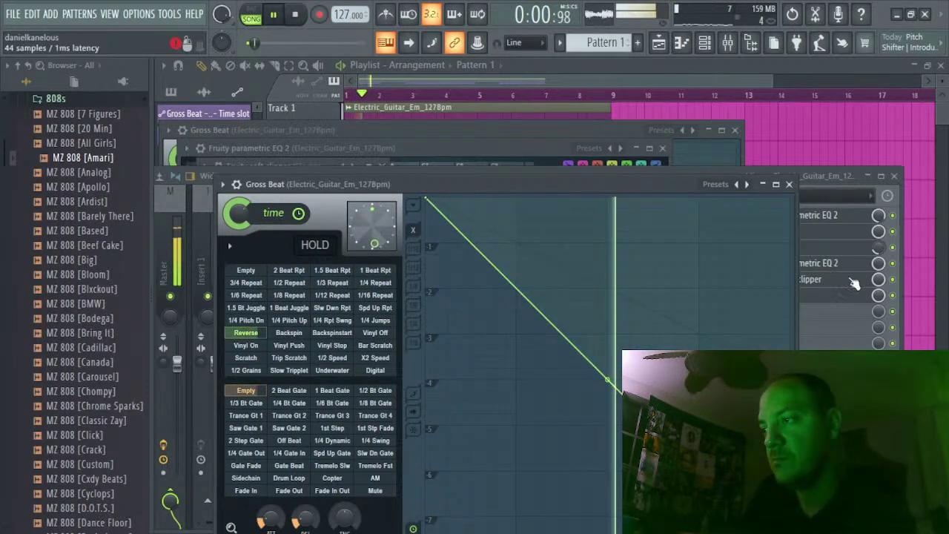
# Try mix levels of 38% and 89% on the slot 6 Gross Beat, and leave it at a reduced mix and bypassed
pyautogui.click(875, 295)
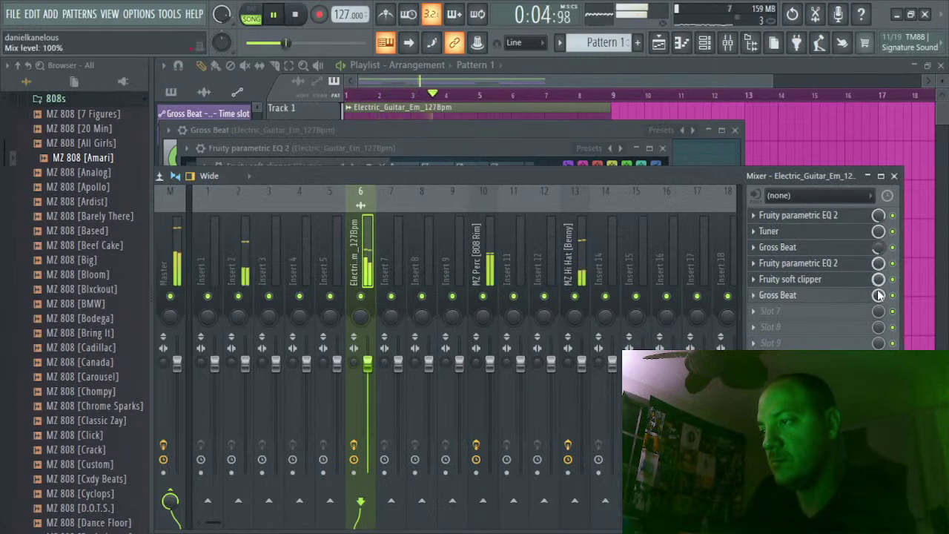
pyautogui.moveTo(878, 295); pyautogui.dragTo(878, 309)
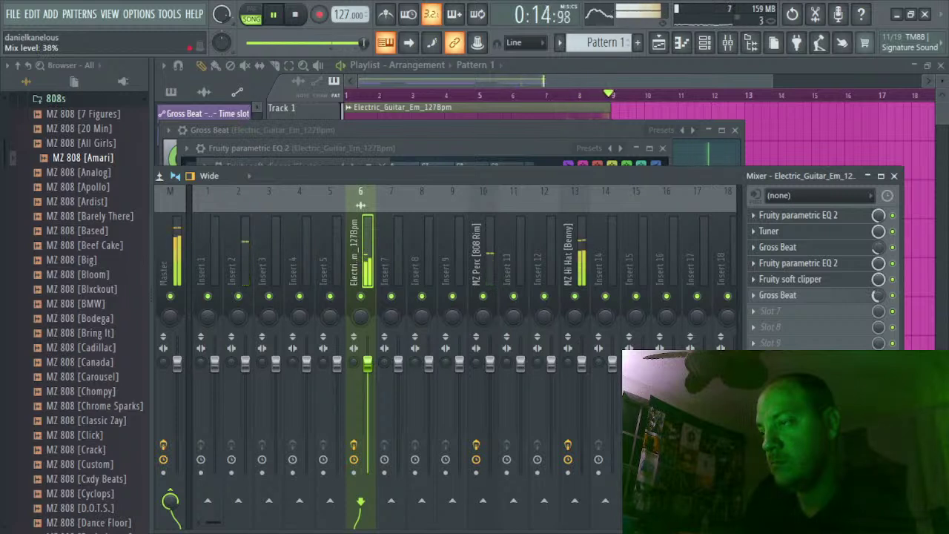
pyautogui.moveTo(879, 309); pyautogui.dragTo(879, 282)
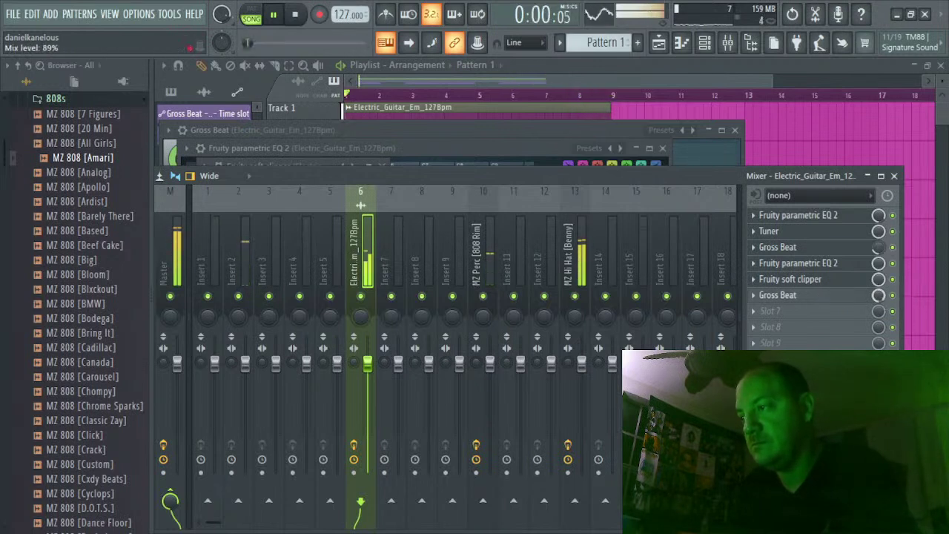
pyautogui.press('space')
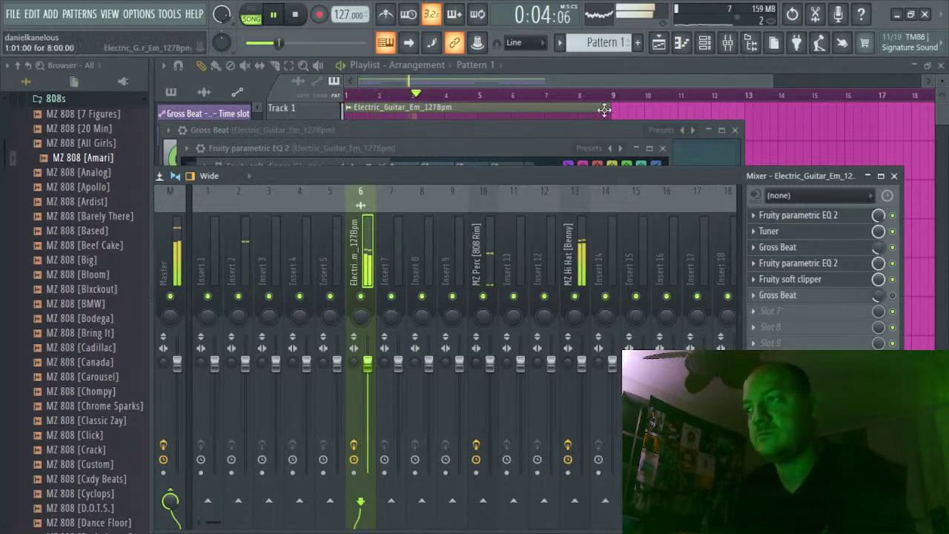
# Save the project on the Desktop as "elct gui 127"
pyautogui.click(23, 15)
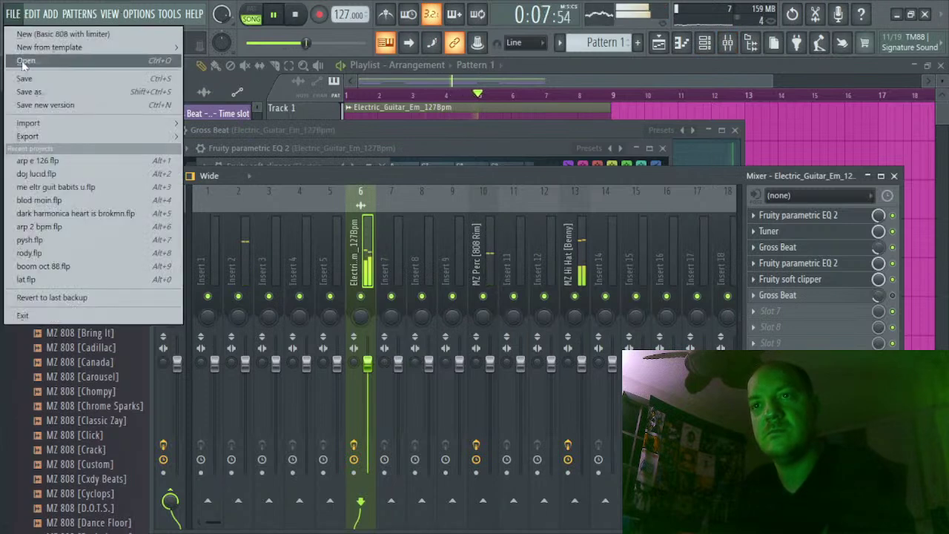
pyautogui.click(49, 93)
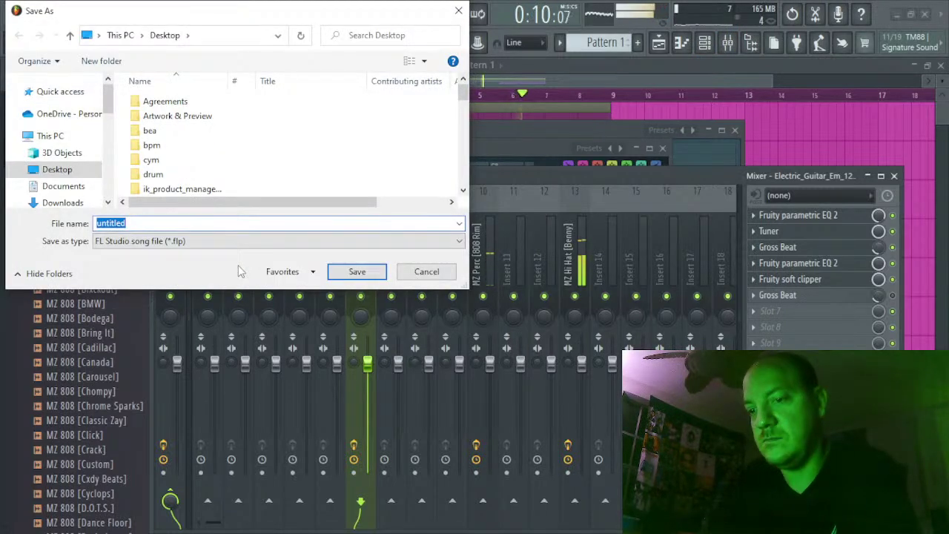
pyautogui.press('BackSpace')
pyautogui.write('elct')
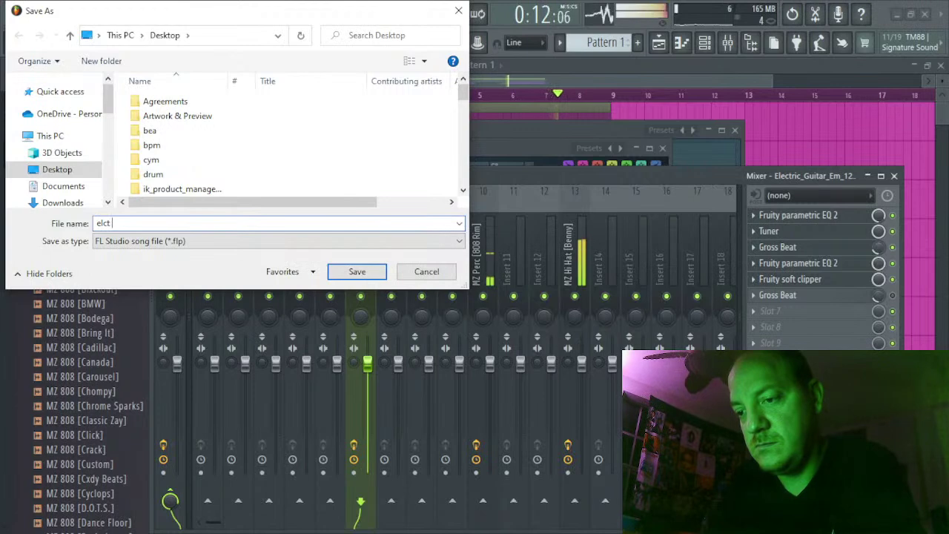
pyautogui.write(' gui 127')
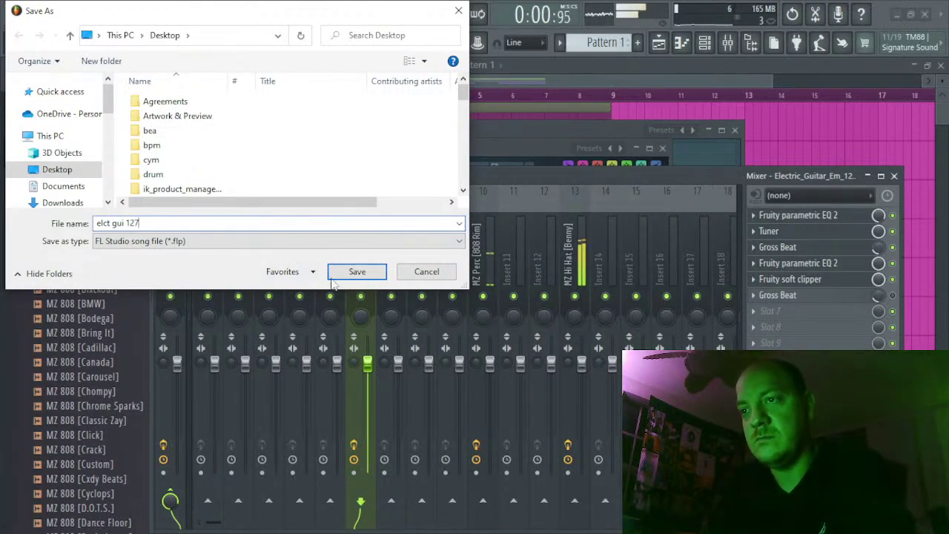
pyautogui.click(336, 272)
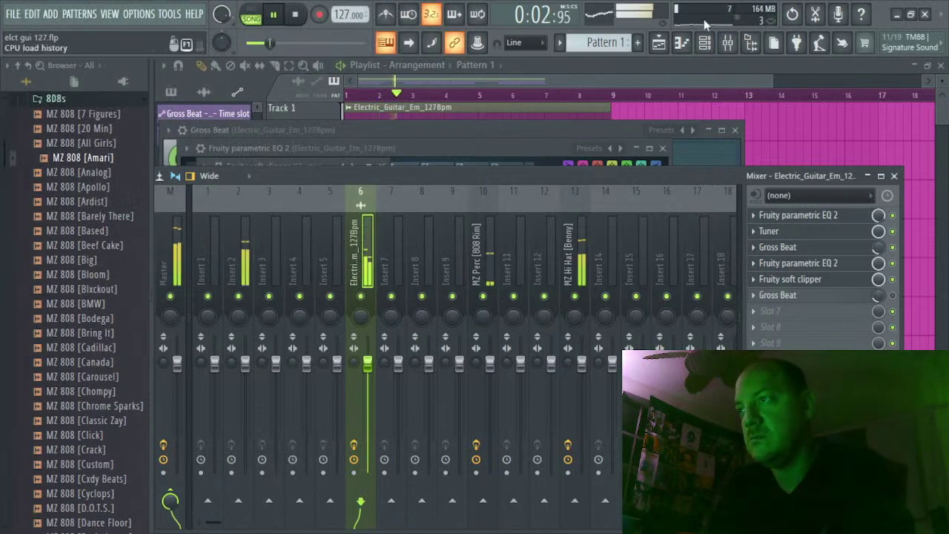
# Add an Arcade instrument as a new channel in the channel rack
pyautogui.click(705, 42)
pyautogui.click(288, 412)
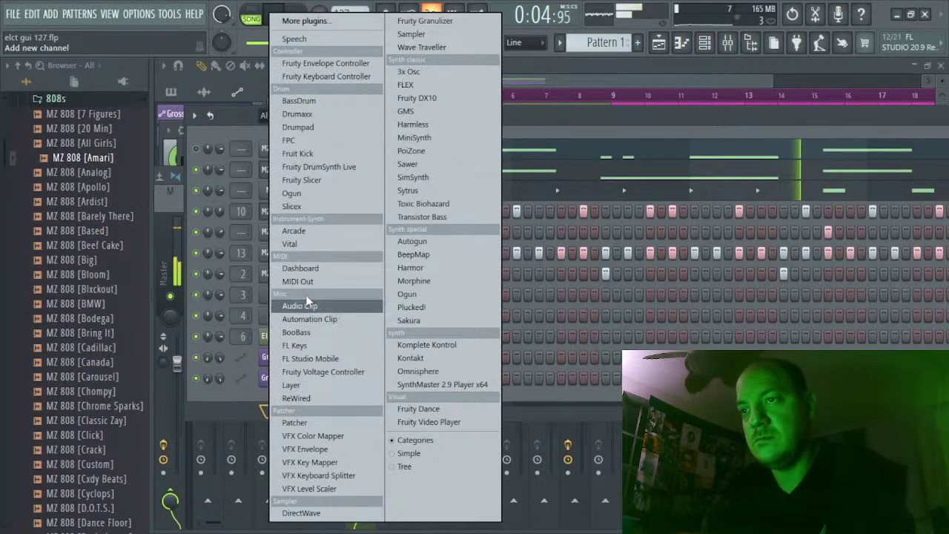
pyautogui.click(317, 231)
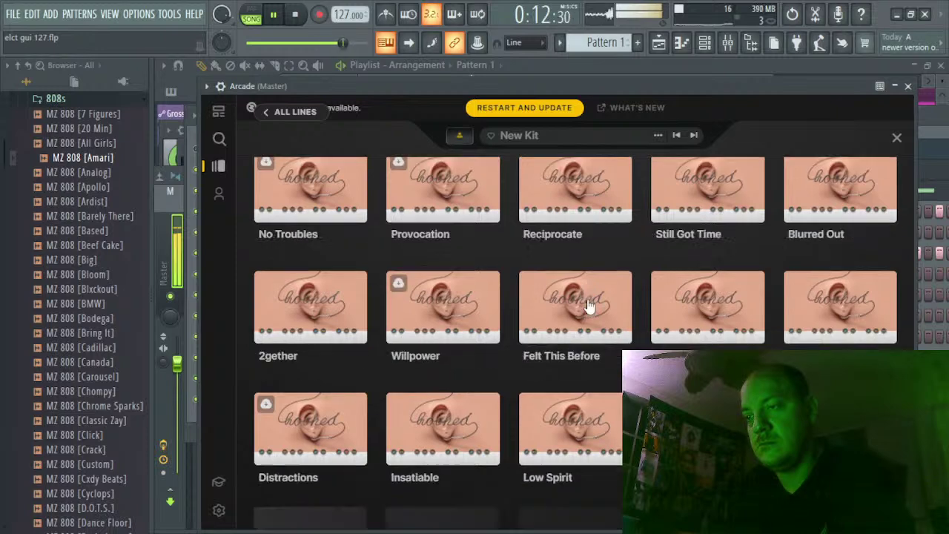
# Browse the Hooked line's kits in Arcade, download the Rebellion kit and load it for playing
pyautogui.scroll(-2, 588, 307)
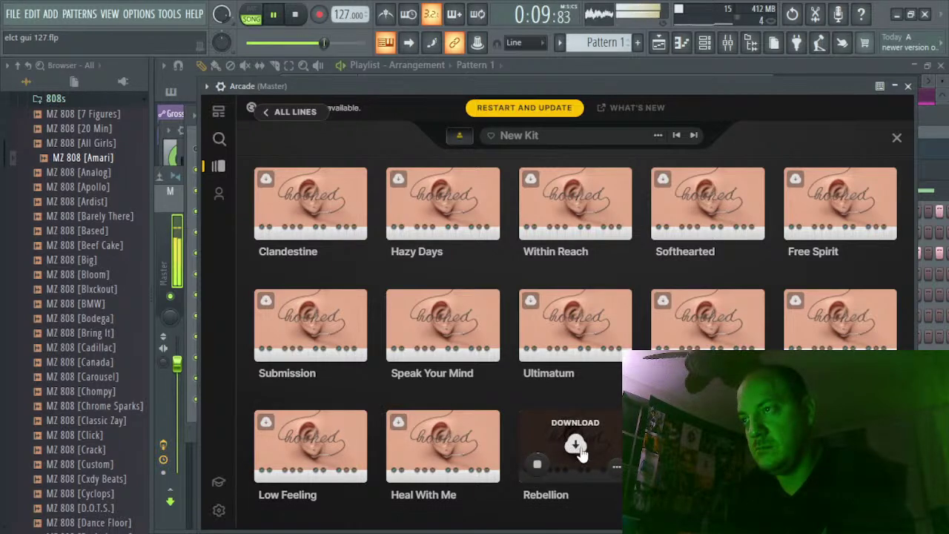
pyautogui.click(580, 448)
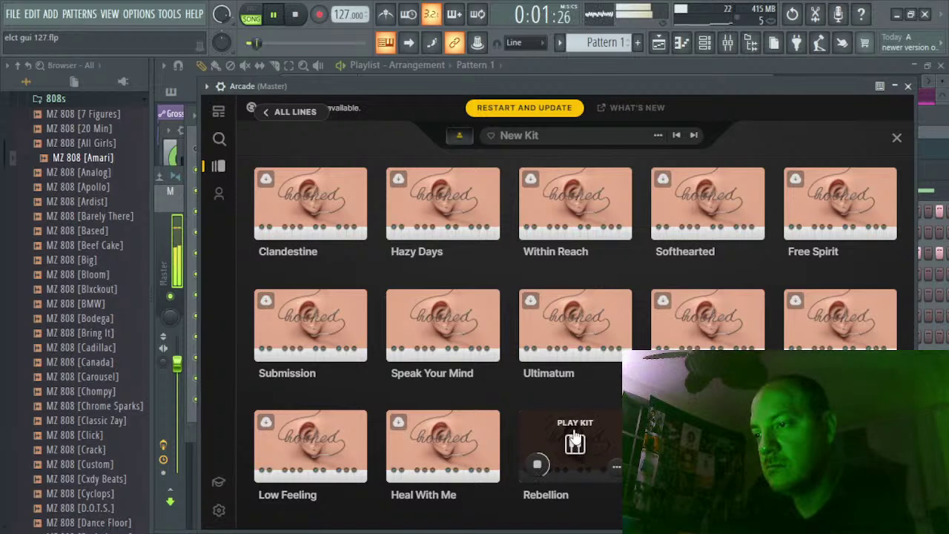
pyautogui.click(576, 438)
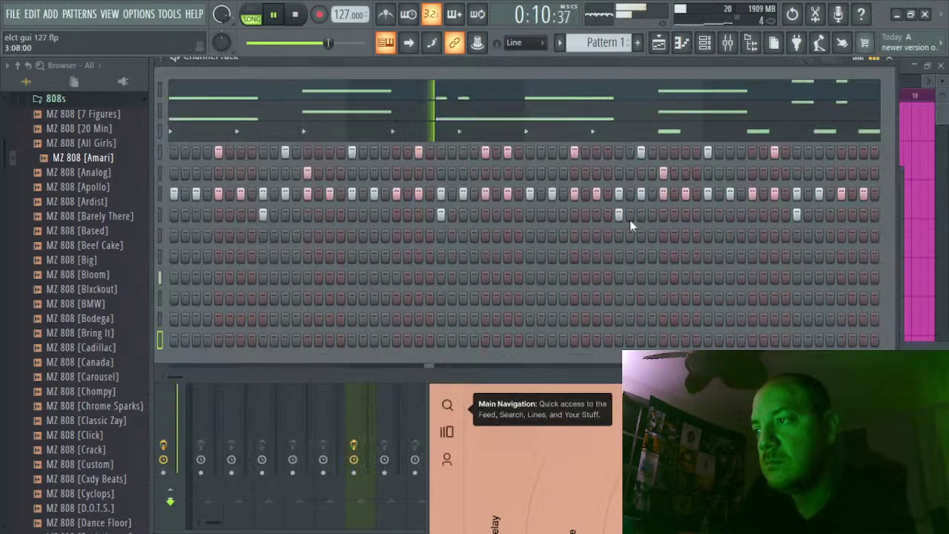
# Bring the Arcade window into view and set the Rebellion kit's session key to E minor
pyautogui.click(647, 397)
pyautogui.moveTo(658, 346); pyautogui.dragTo(281, 65)
pyautogui.click(695, 90)
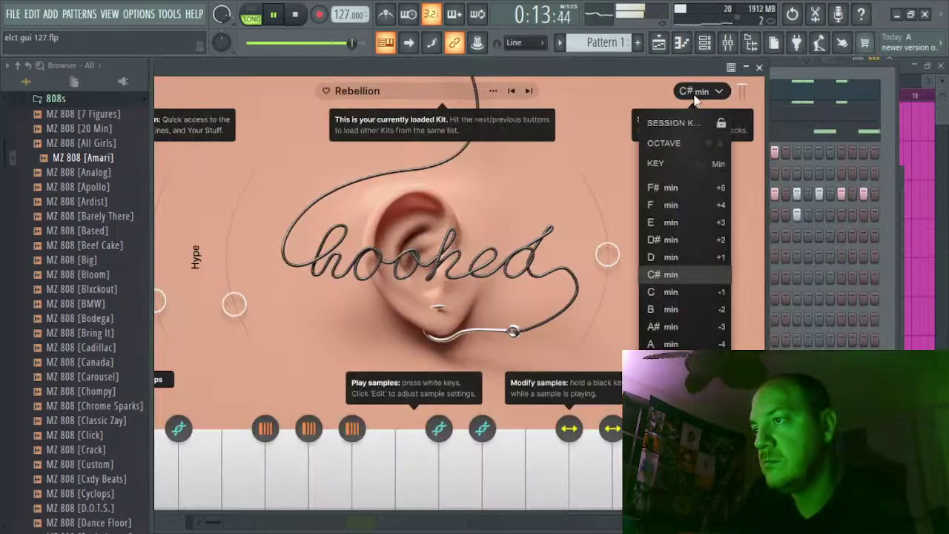
pyautogui.click(666, 223)
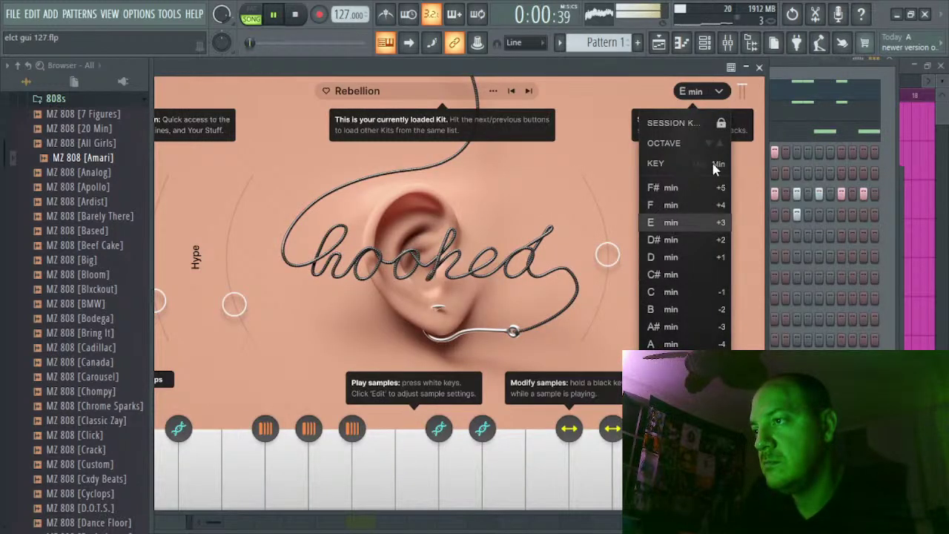
# Try E major as the Arcade session key and audition several Rebellion samples in it
pyautogui.click(698, 162)
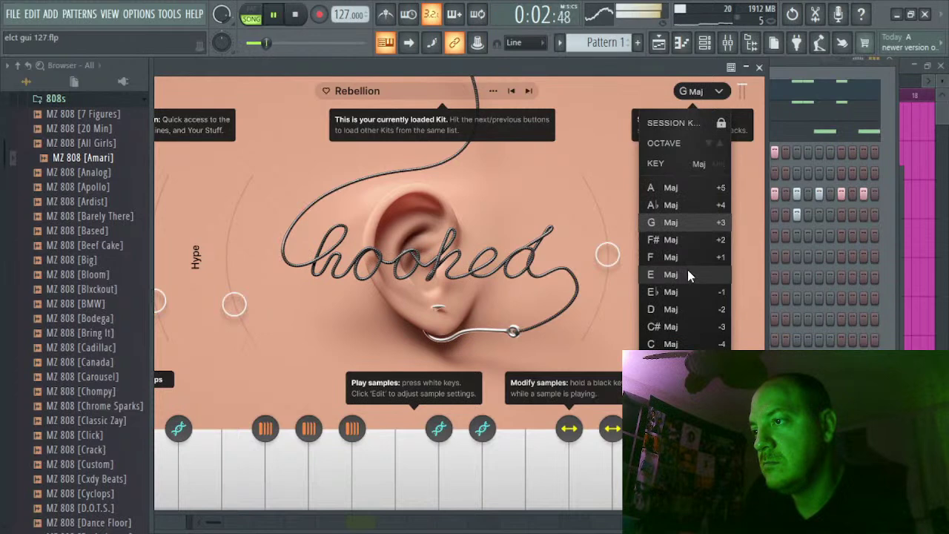
pyautogui.click(700, 91)
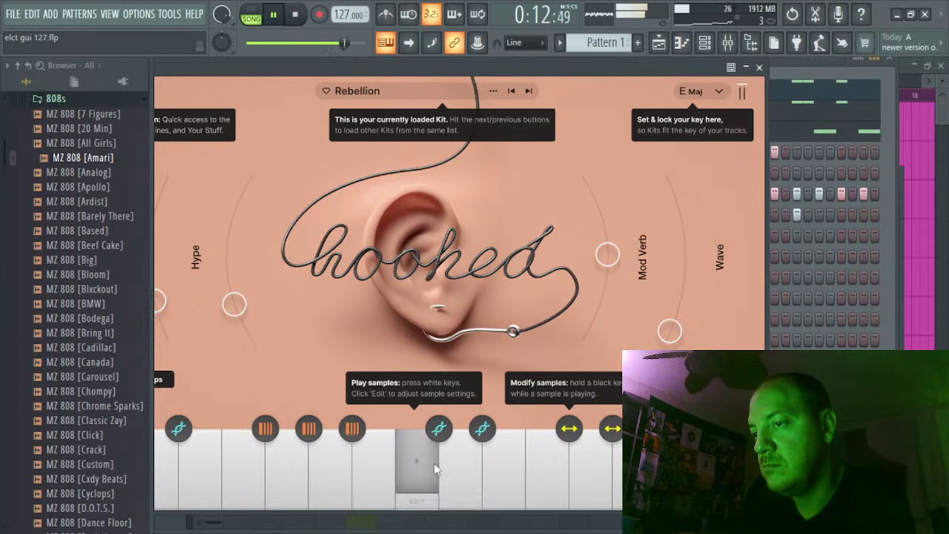
pyautogui.click(340, 459)
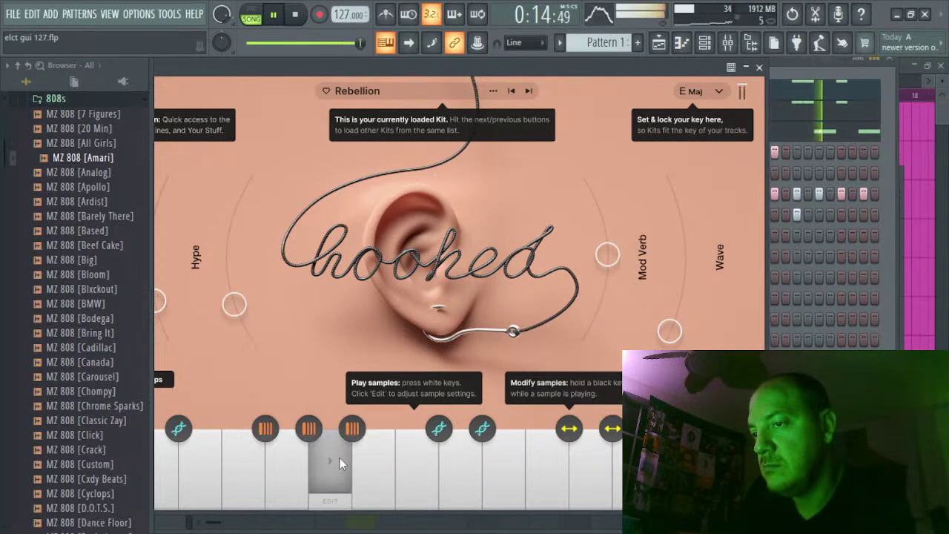
pyautogui.click(544, 470)
pyautogui.click(208, 470)
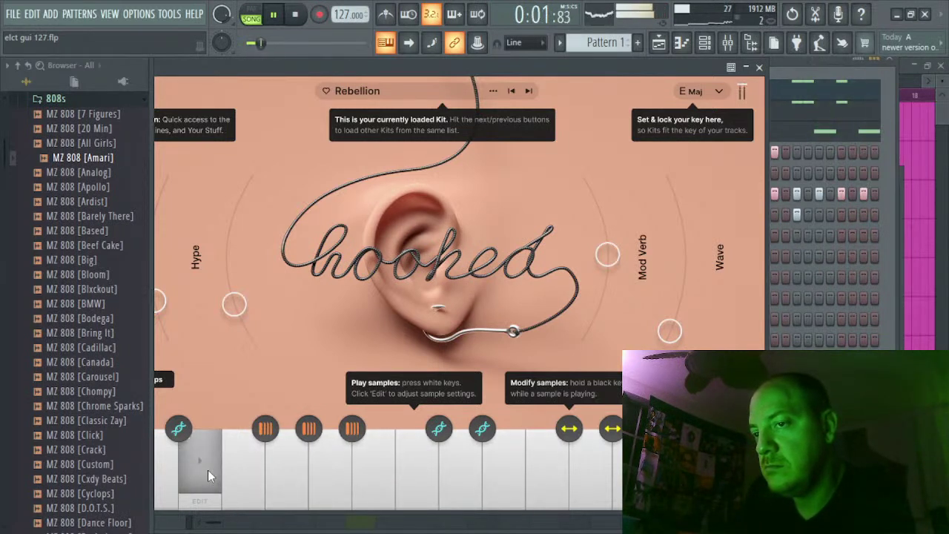
# Switch the Arcade session key to minor, choose E minor and close the key list
pyautogui.click(697, 95)
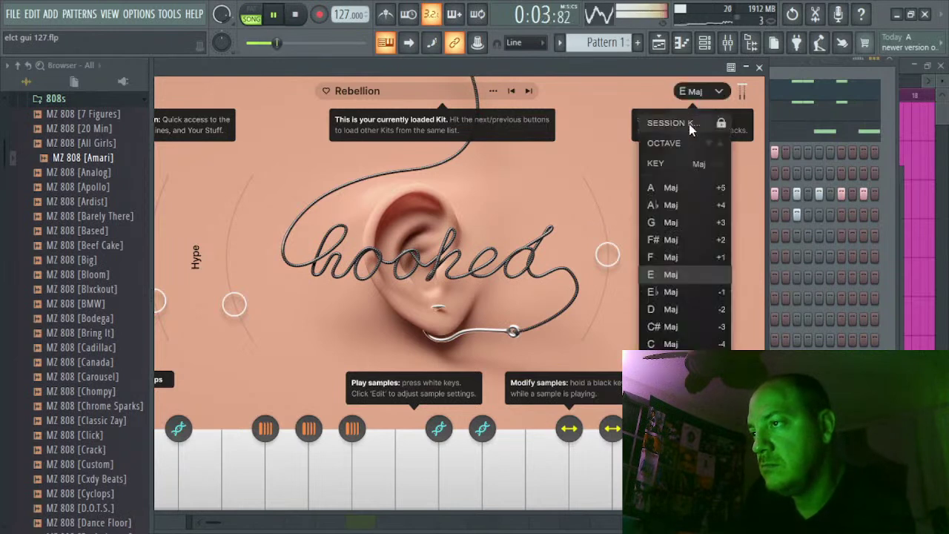
pyautogui.click(712, 162)
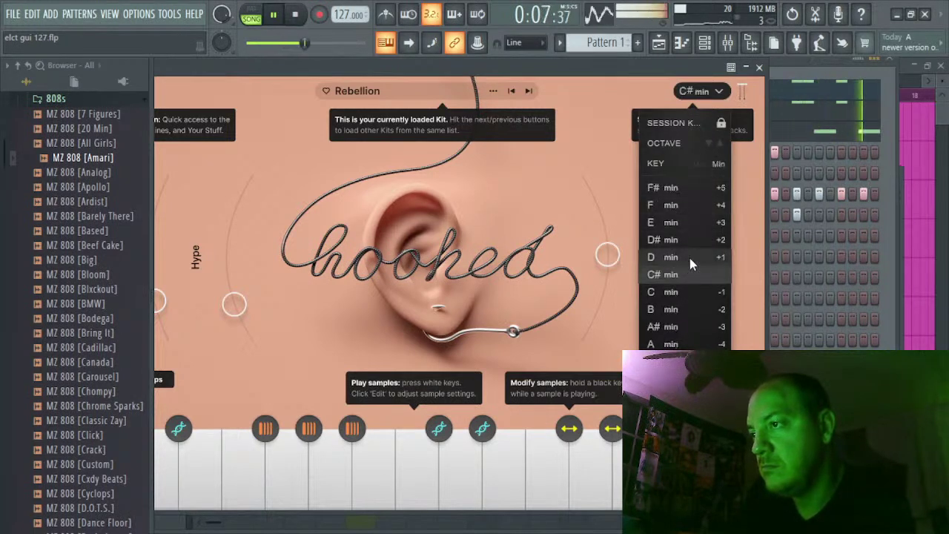
pyautogui.click(667, 221)
pyautogui.click(702, 92)
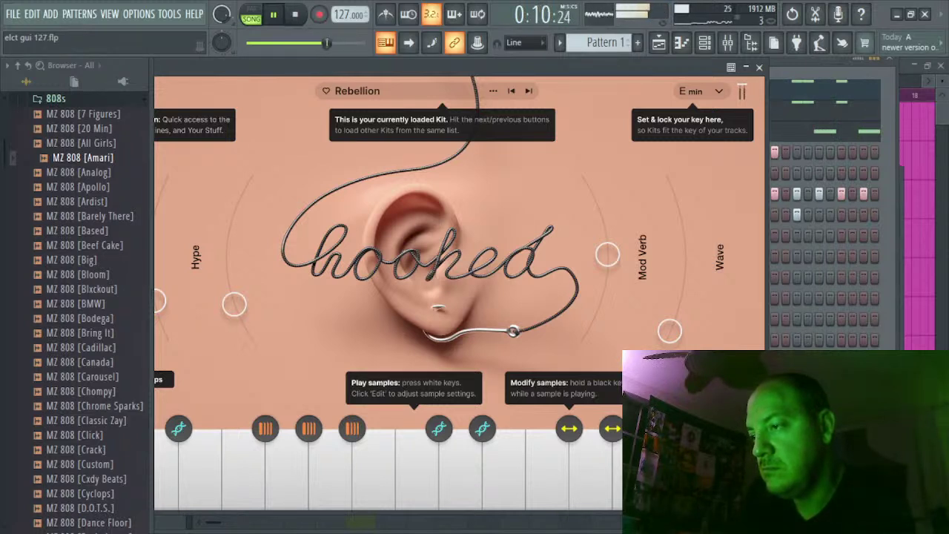
# Audition the Rebellion kit's samples one after another on the first six white keys over the playing beat
pyautogui.click(250, 464)
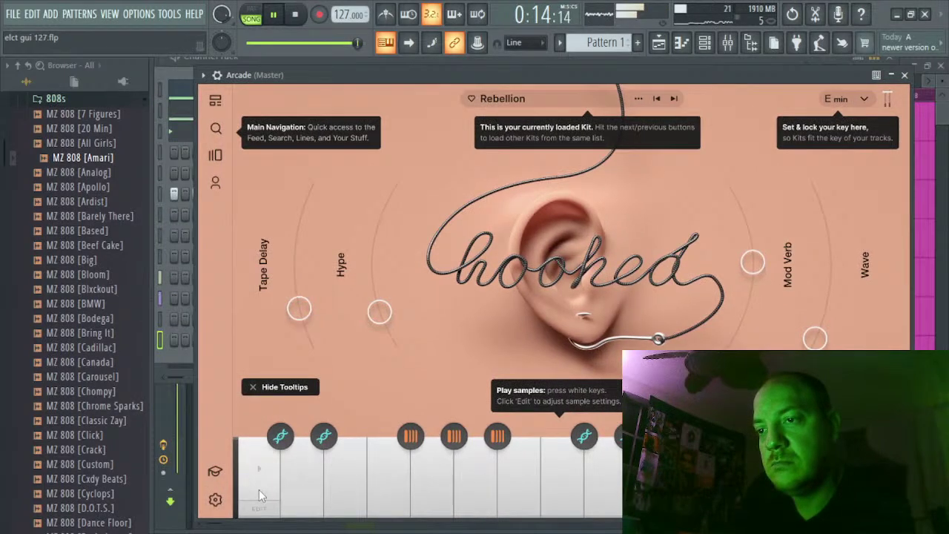
pyautogui.click(258, 482)
pyautogui.click(298, 477)
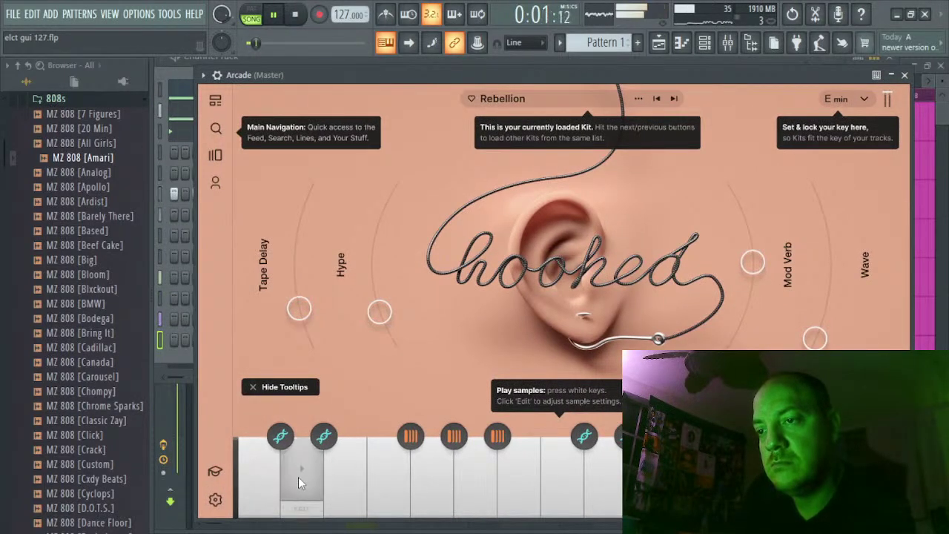
pyautogui.click(339, 477)
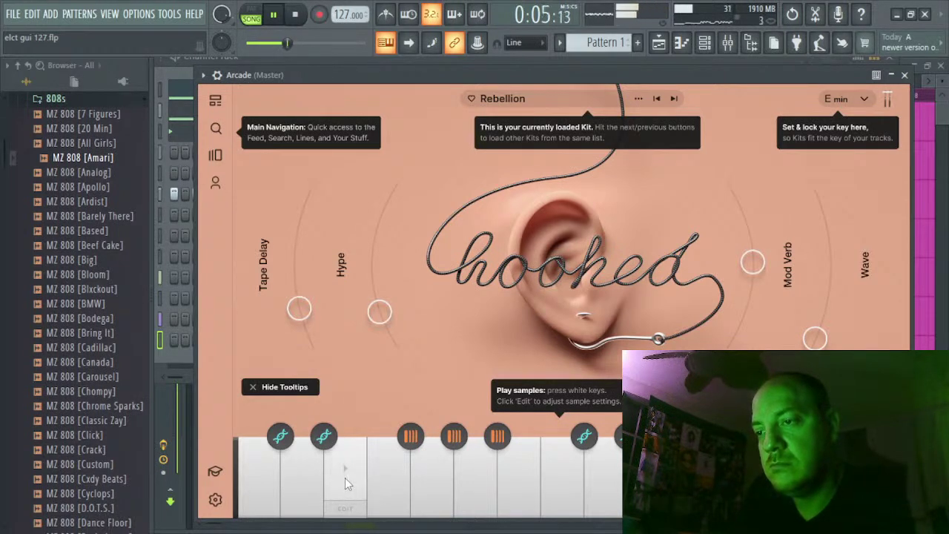
pyautogui.click(344, 475)
pyautogui.click(388, 473)
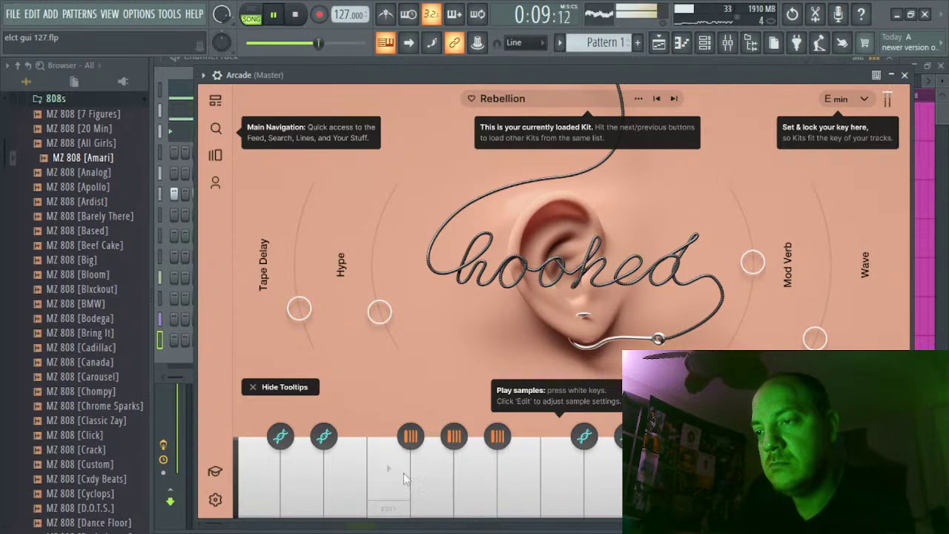
pyautogui.click(428, 473)
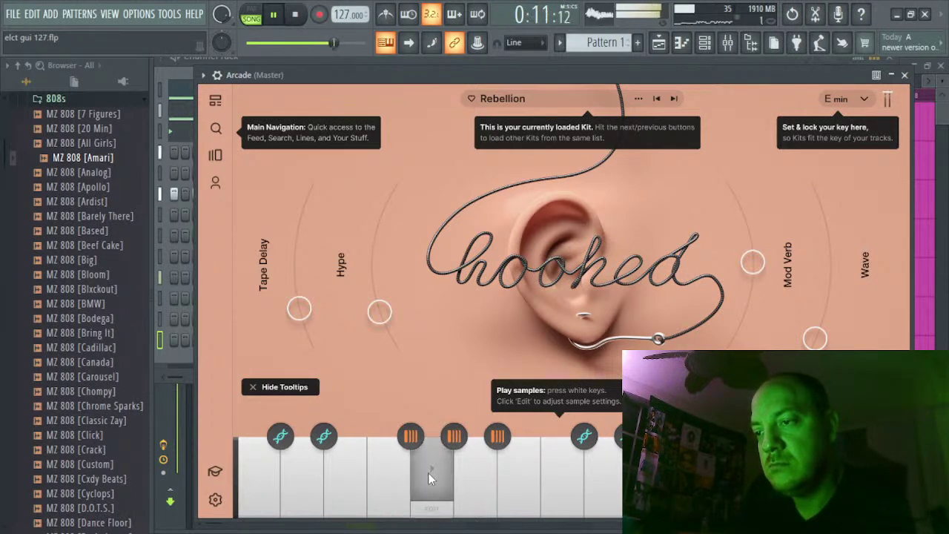
pyautogui.click(460, 474)
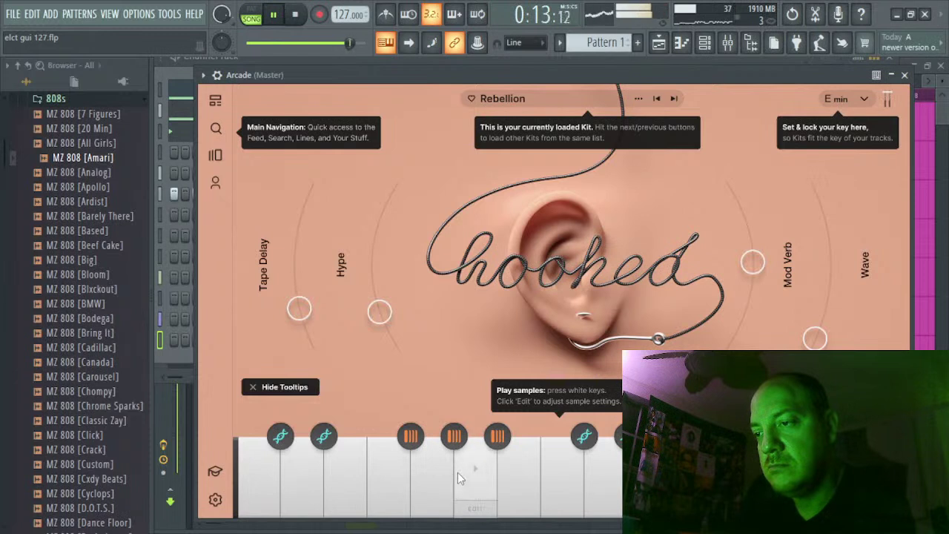
# Compare the samples on the fifth and seventh white keys of the Rebellion kit by replaying them over the beat
pyautogui.click(443, 473)
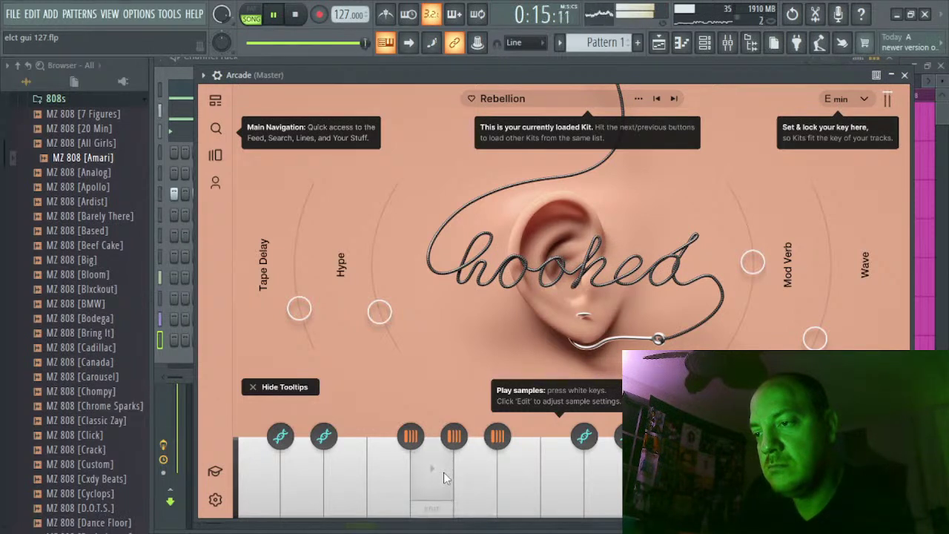
pyautogui.click(443, 473)
pyautogui.click(524, 482)
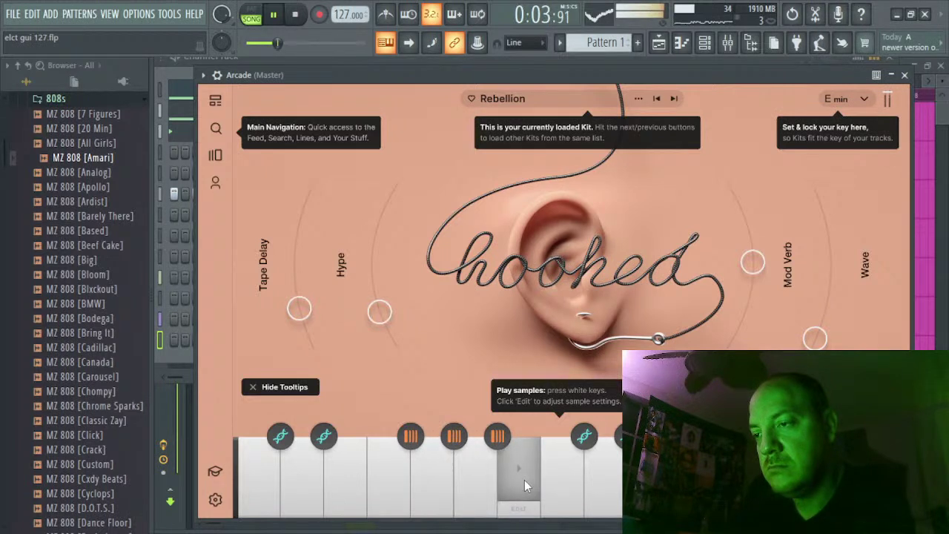
pyautogui.click(524, 480)
pyautogui.click(440, 480)
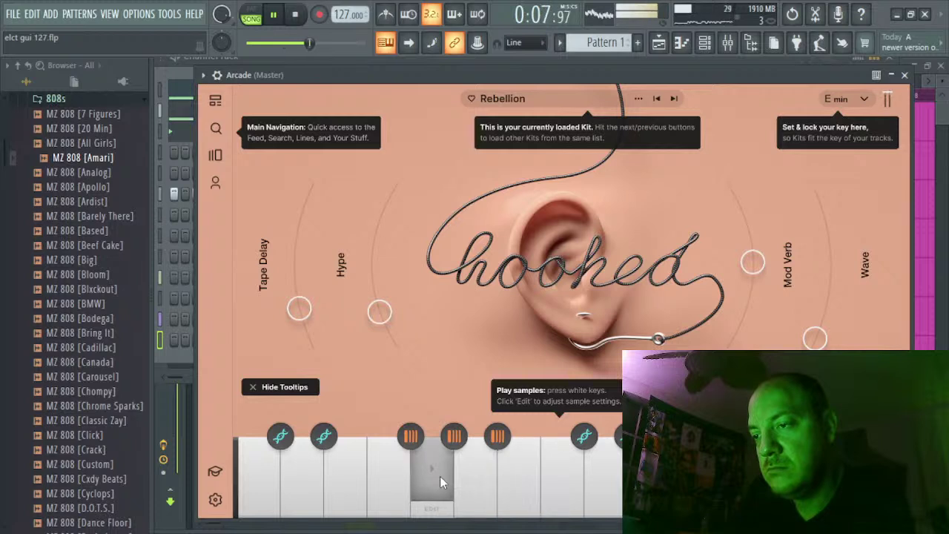
pyautogui.click(440, 480)
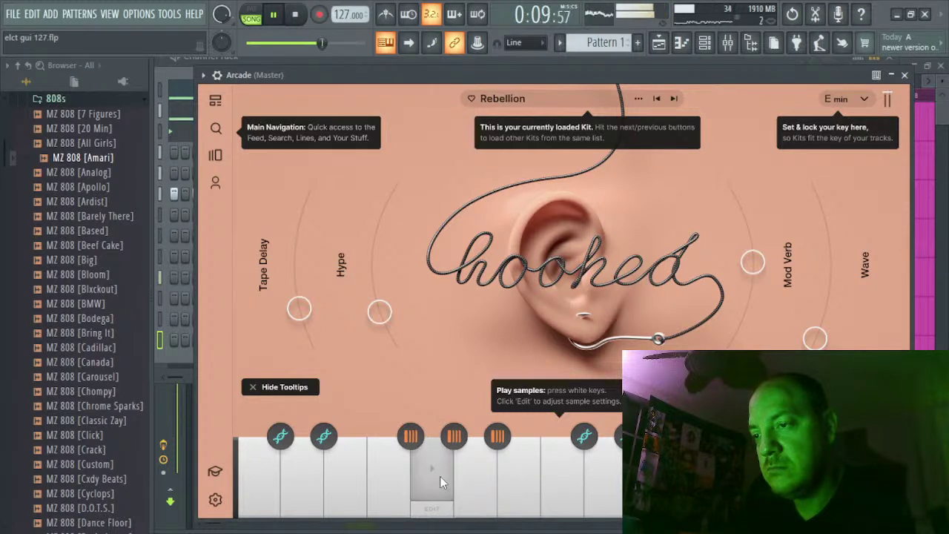
pyautogui.click(518, 480)
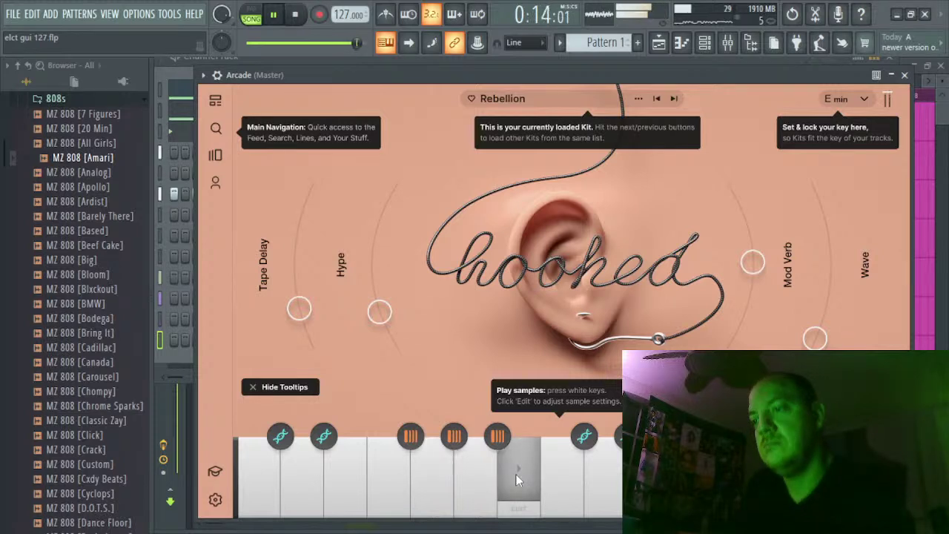
pyautogui.click(454, 461)
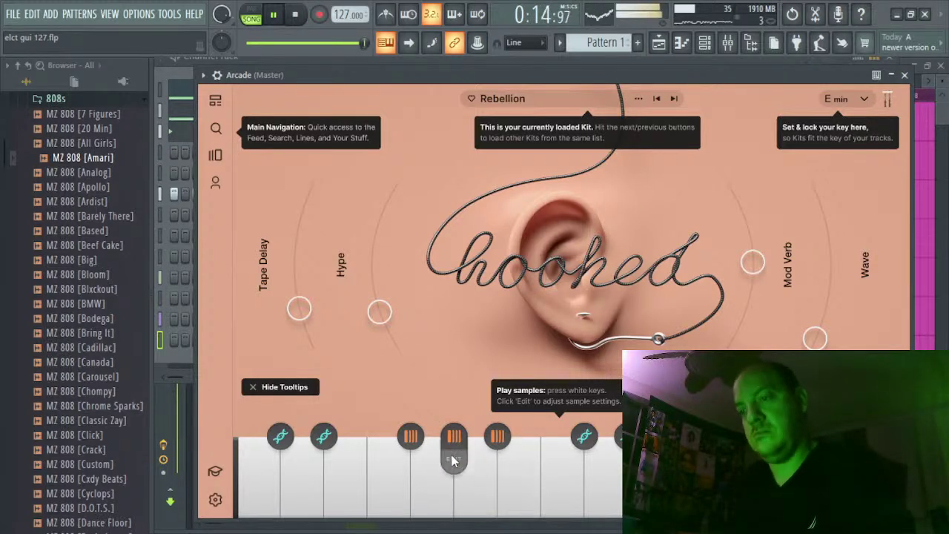
pyautogui.click(435, 493)
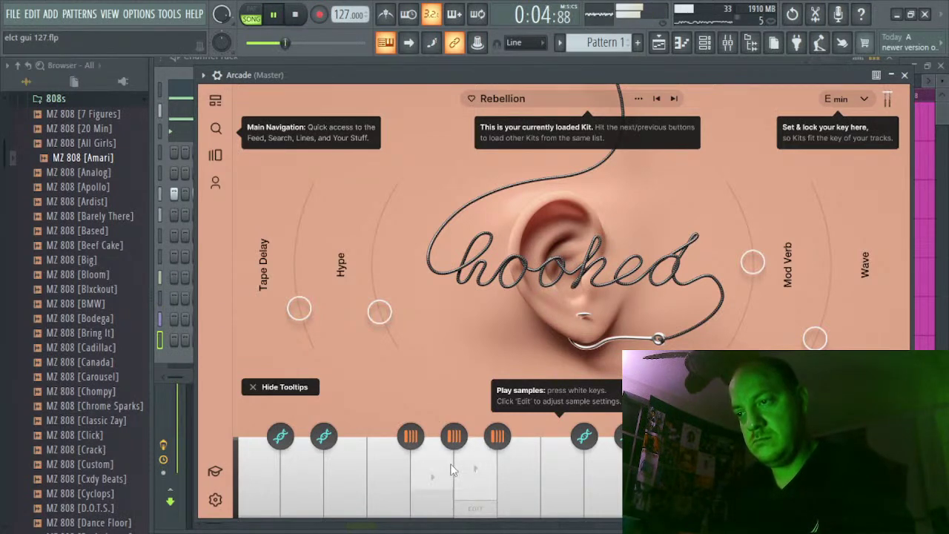
pyautogui.click(434, 469)
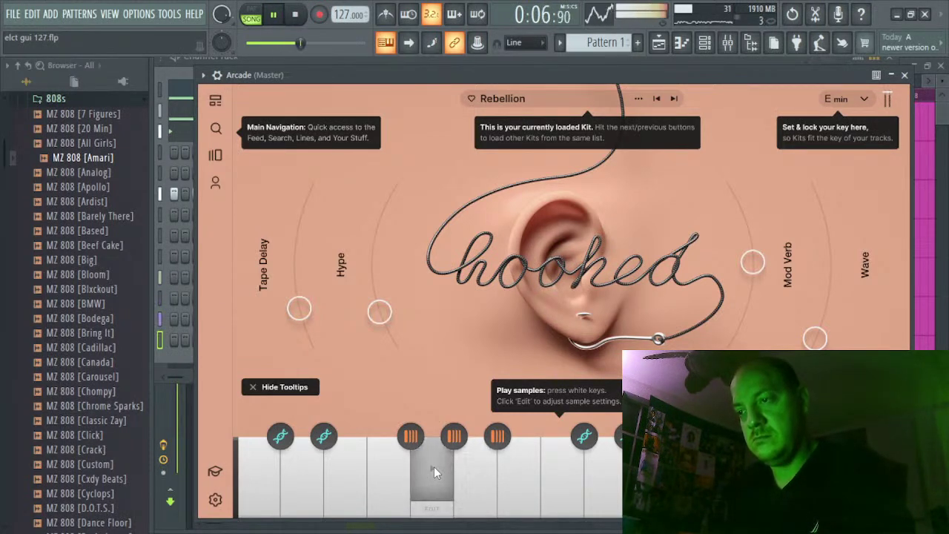
pyautogui.click(434, 469)
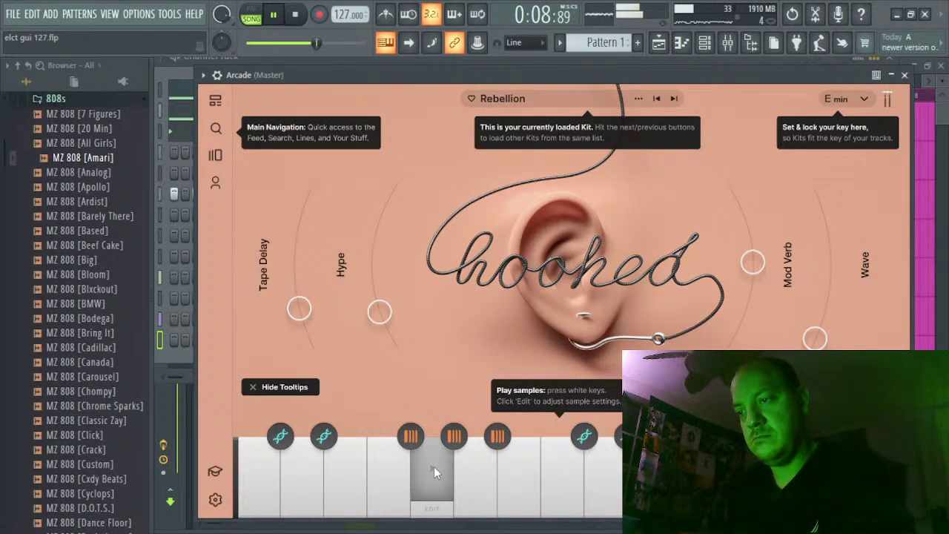
pyautogui.click(519, 471)
pyautogui.click(518, 468)
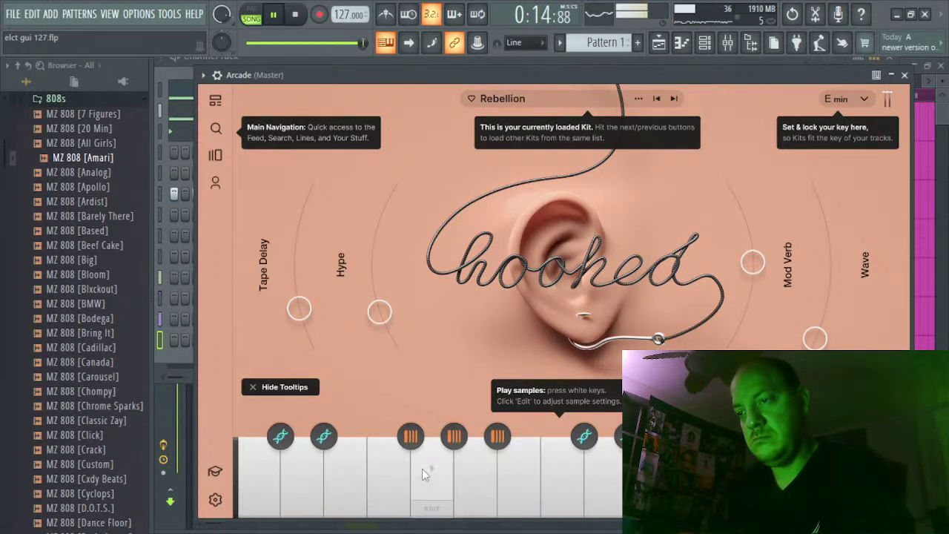
pyautogui.click(521, 473)
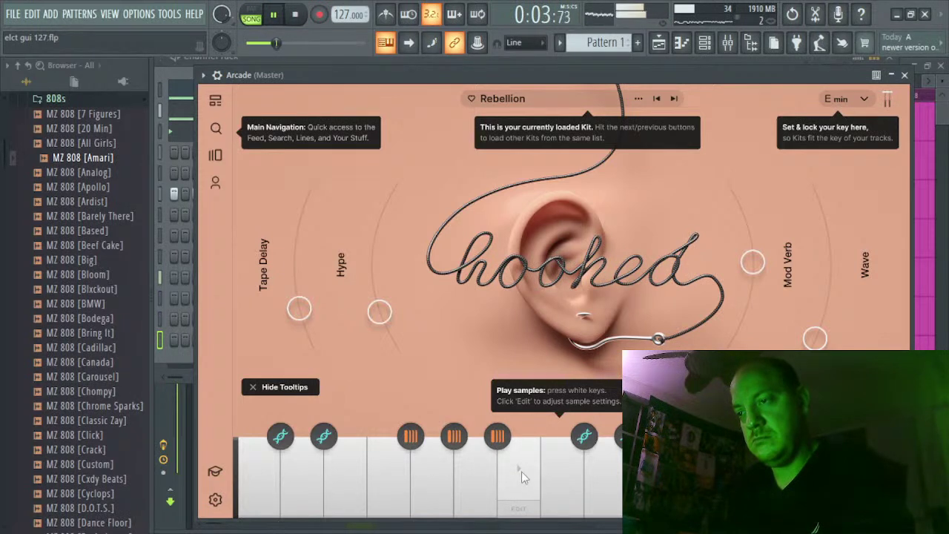
pyautogui.click(521, 472)
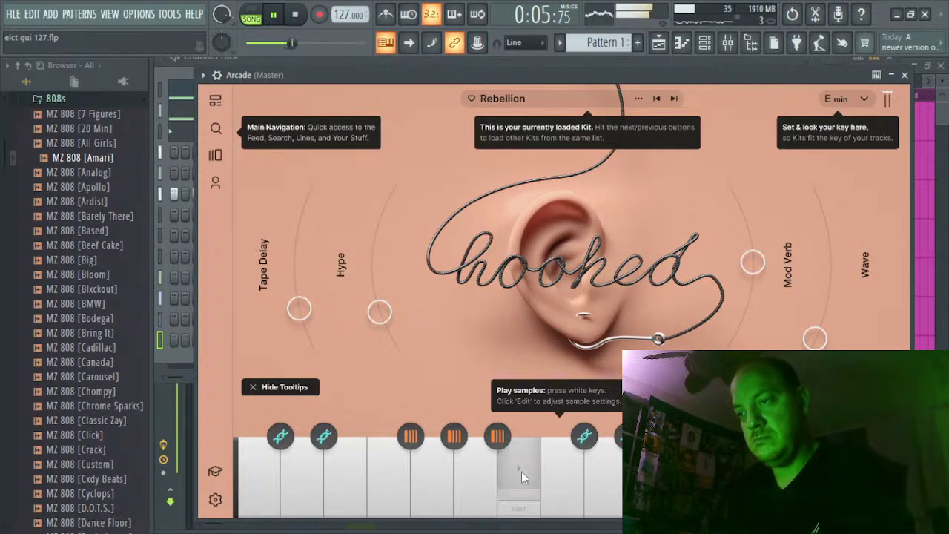
pyautogui.click(521, 471)
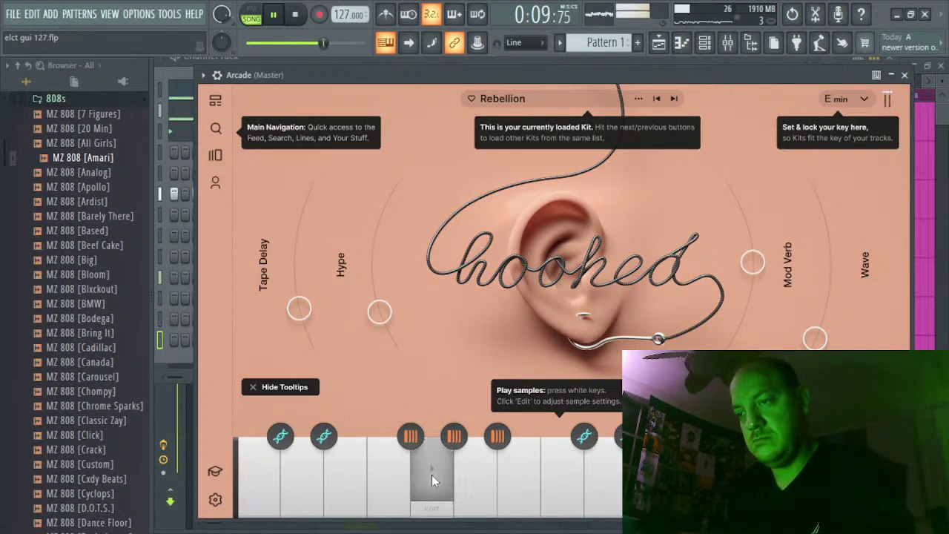
# Bring the channel rack to the front and open the piano roll of the Arcade channel
pyautogui.click(172, 355)
pyautogui.doubleClick(356, 63)
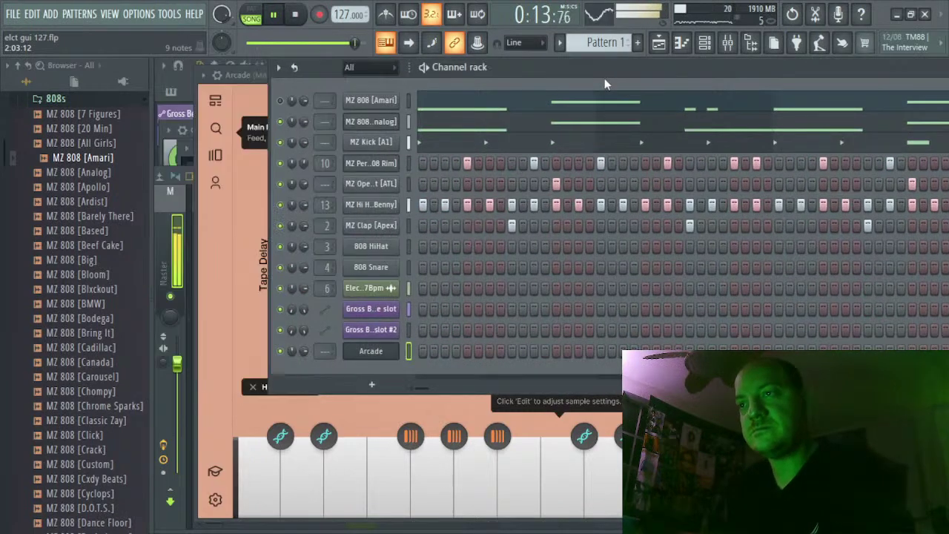
pyautogui.rightClick(367, 355)
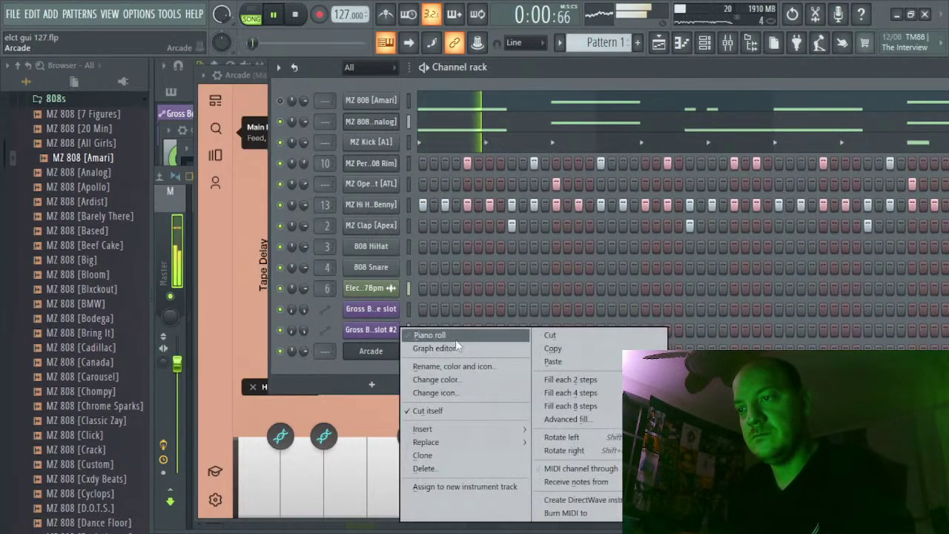
pyautogui.click(454, 337)
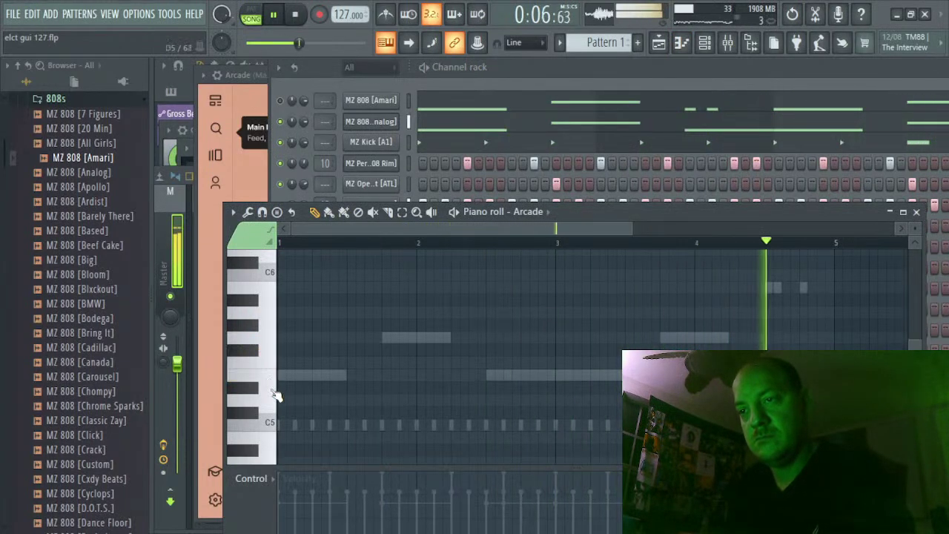
# Audition the Arcade samples on the piano roll's white keys from around D5 down to C4 over the playing beat
pyautogui.scroll(-2, 273, 389)
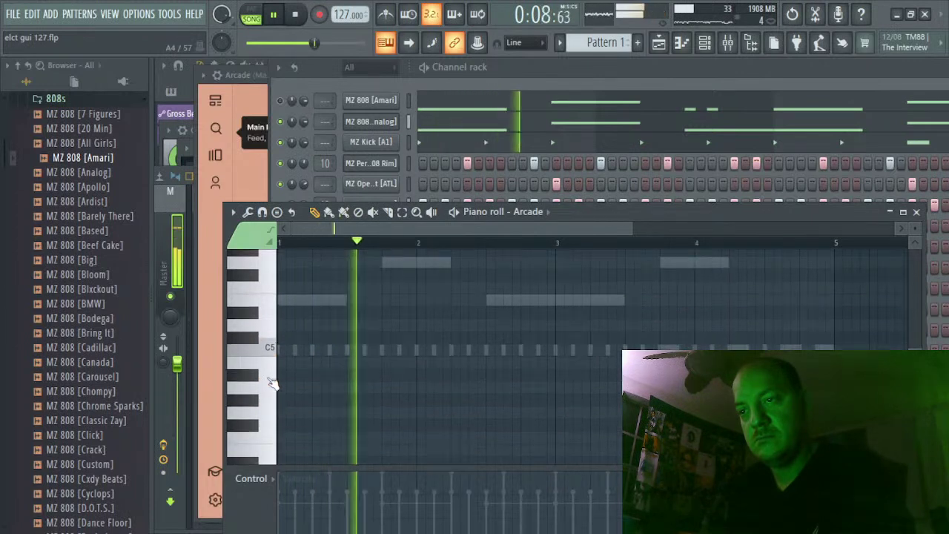
pyautogui.click(271, 392)
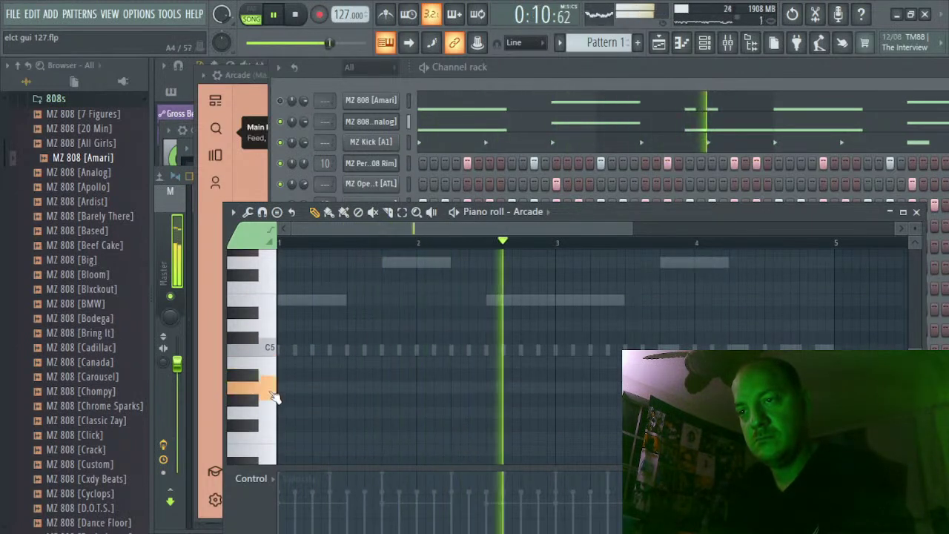
pyautogui.click(272, 327)
pyautogui.click(272, 317)
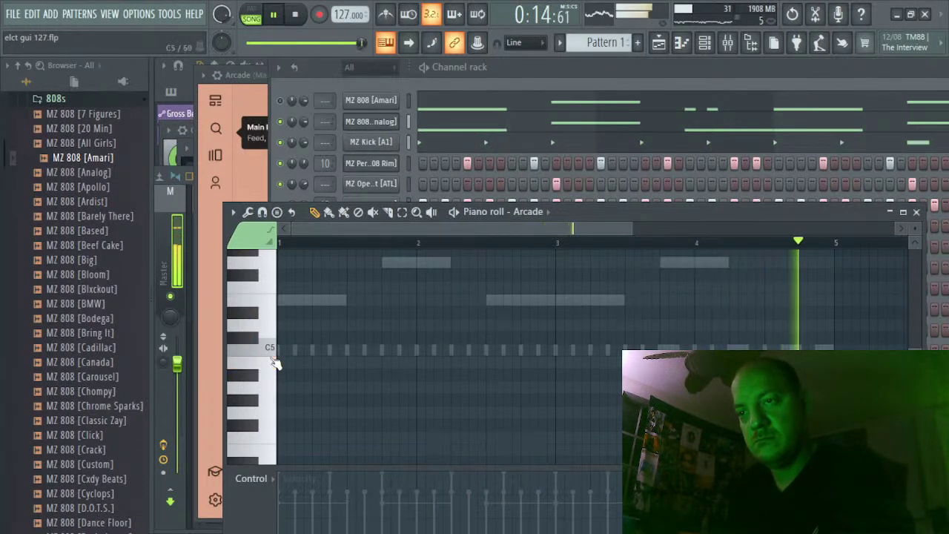
pyautogui.click(272, 346)
pyautogui.click(276, 387)
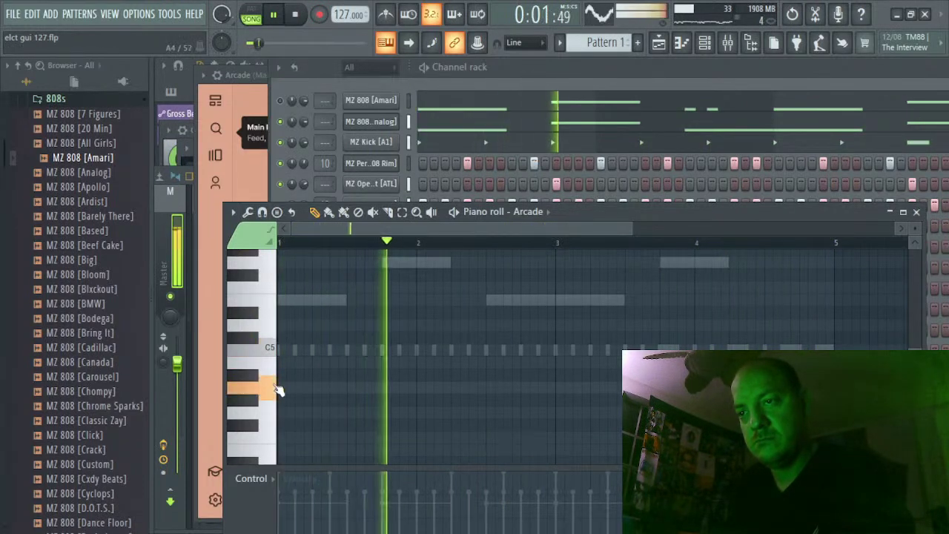
pyautogui.click(281, 413)
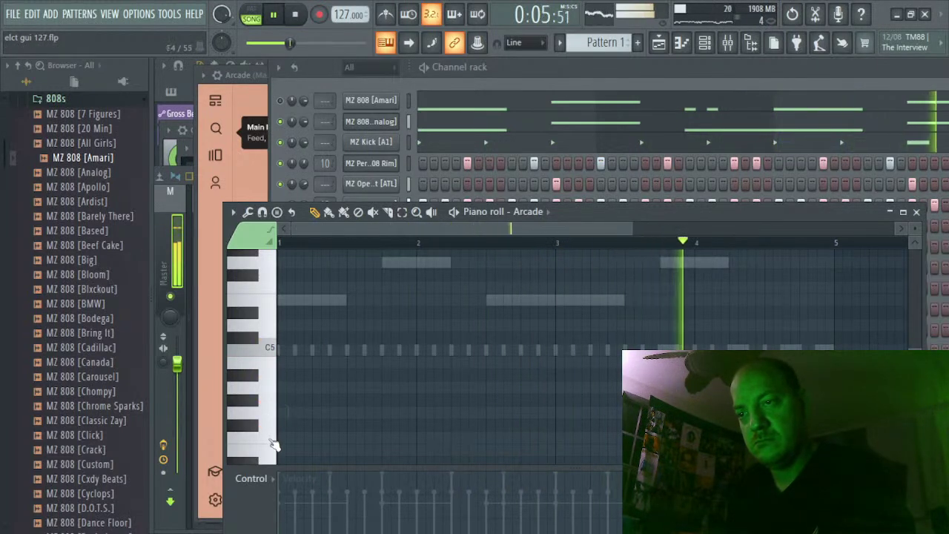
pyautogui.click(273, 444)
pyautogui.scroll(-2, 271, 385)
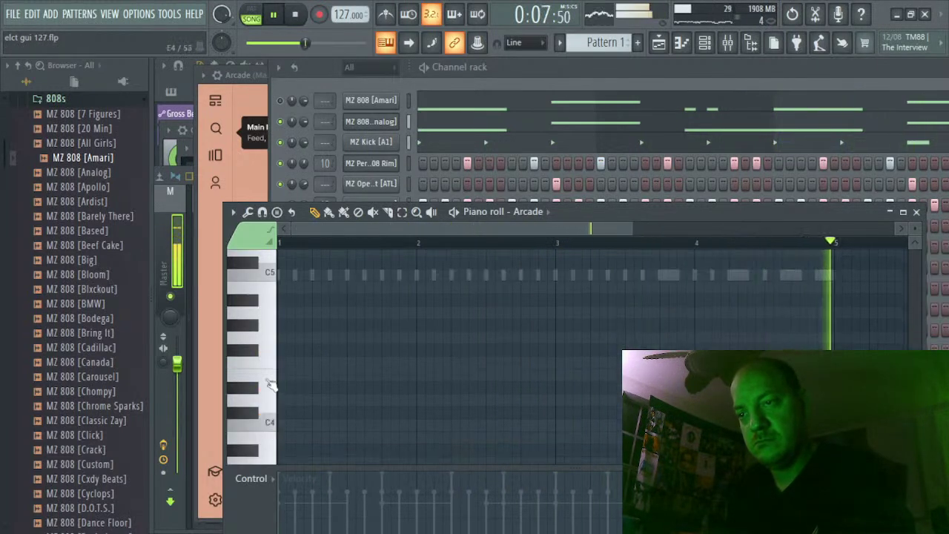
pyautogui.click(272, 412)
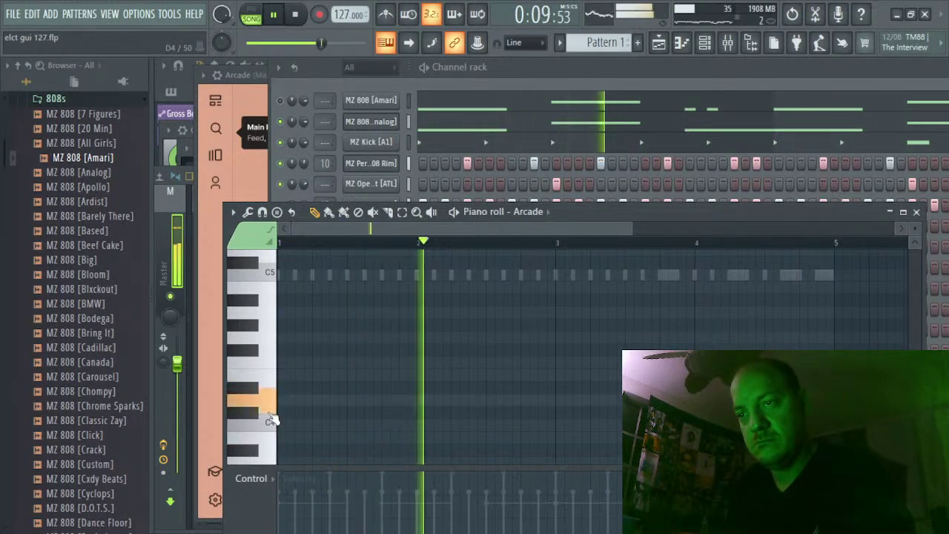
pyautogui.click(272, 436)
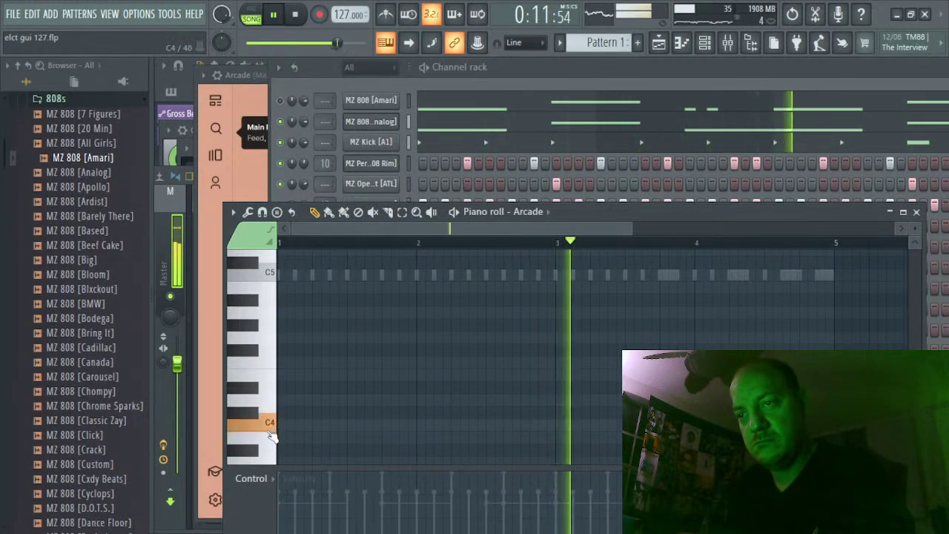
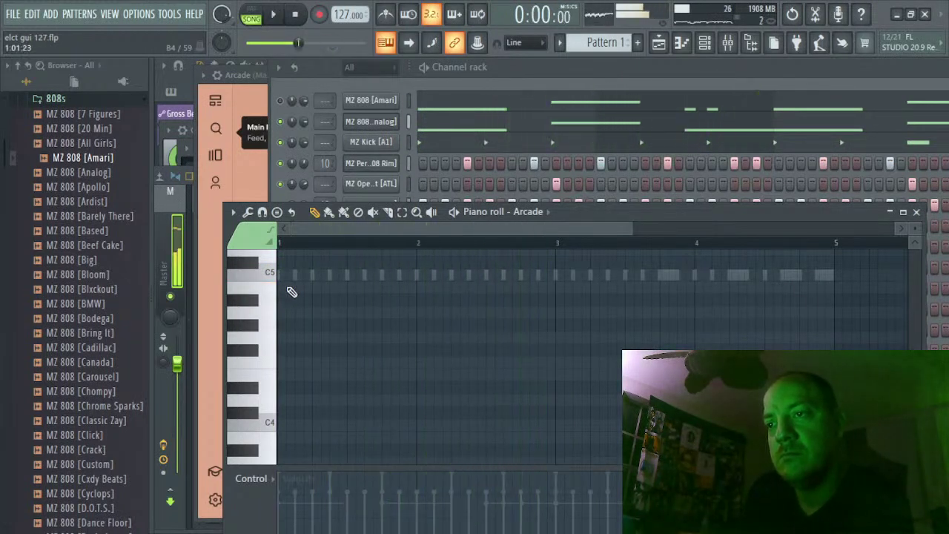
# Draw two consecutive one-bar B4 notes for Arcade, one starting at bar 2 and one at bar 3
pyautogui.click(420, 287)
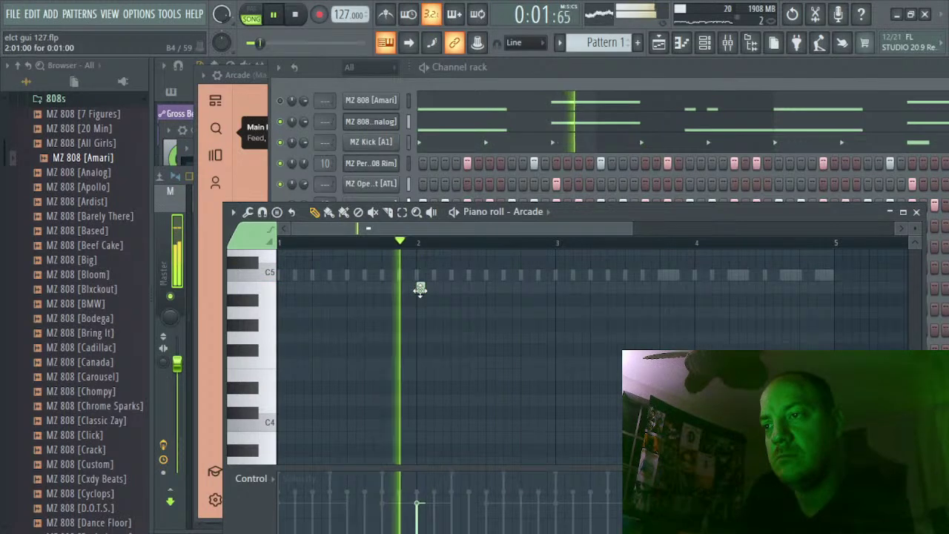
pyautogui.moveTo(423, 289); pyautogui.dragTo(553, 322)
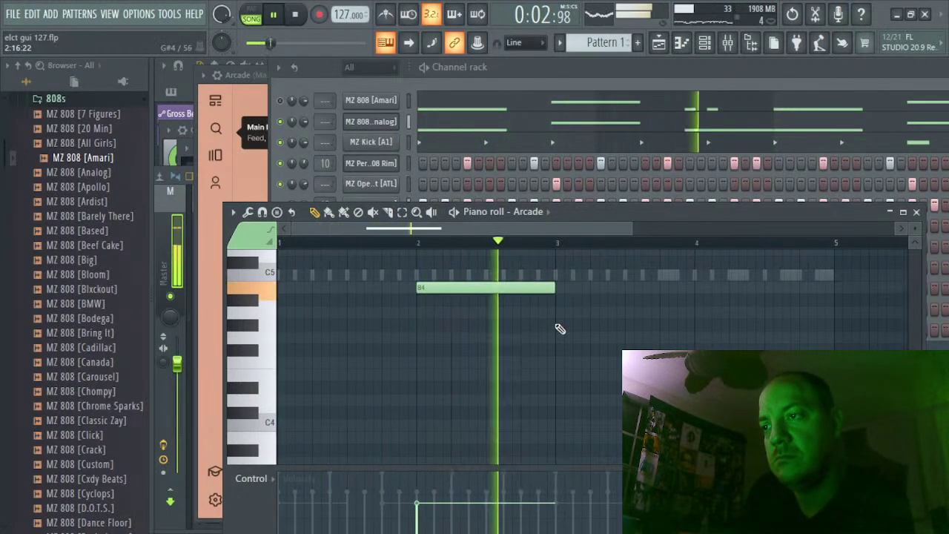
pyautogui.click(562, 289)
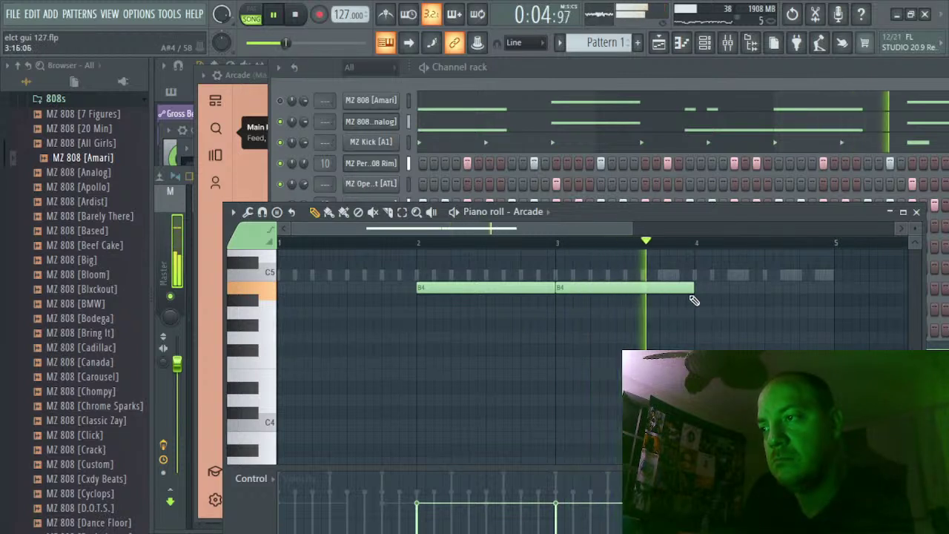
# Try one-bar Arcade notes on A#4 and A4 at bar 4 and listen to them with the beat
pyautogui.click(697, 299)
pyautogui.press('space')
pyautogui.rightClick(710, 302)
pyautogui.press('space')
pyautogui.click(698, 300)
pyautogui.rightClick(701, 302)
pyautogui.click(697, 313)
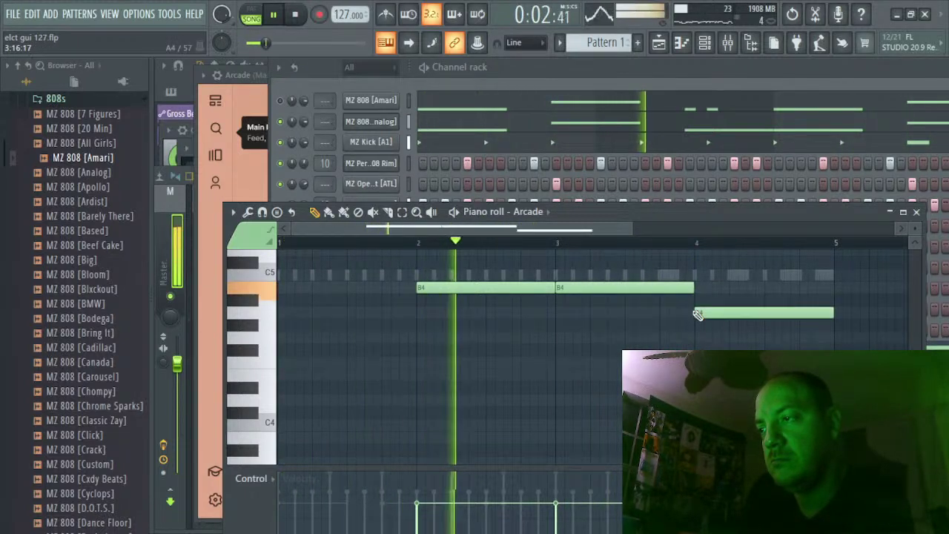
pyautogui.moveTo(632, 227); pyautogui.dragTo(692, 244)
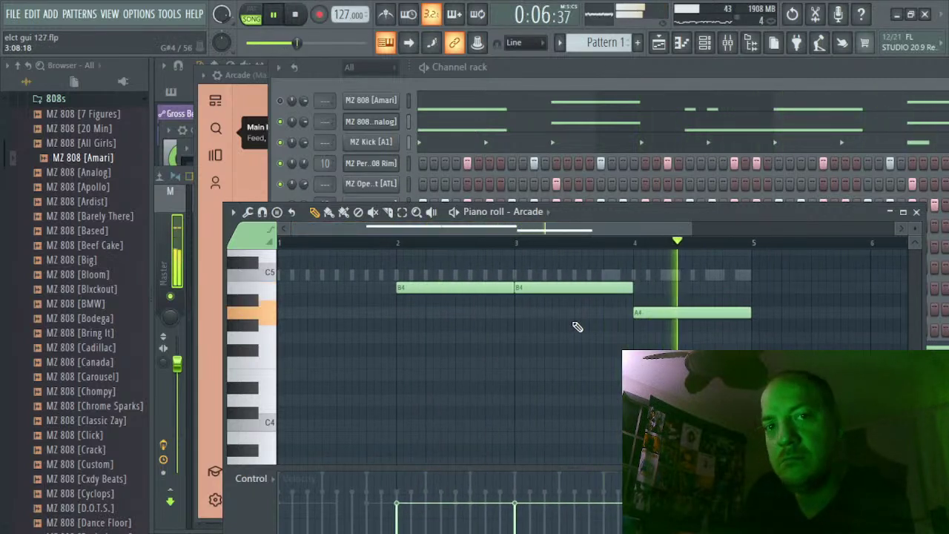
pyautogui.press('space')
pyautogui.press('space')
# Replace the Arcade note at bar 4 with a one-bar G4 note
pyautogui.rightClick(652, 315)
pyautogui.click(660, 337)
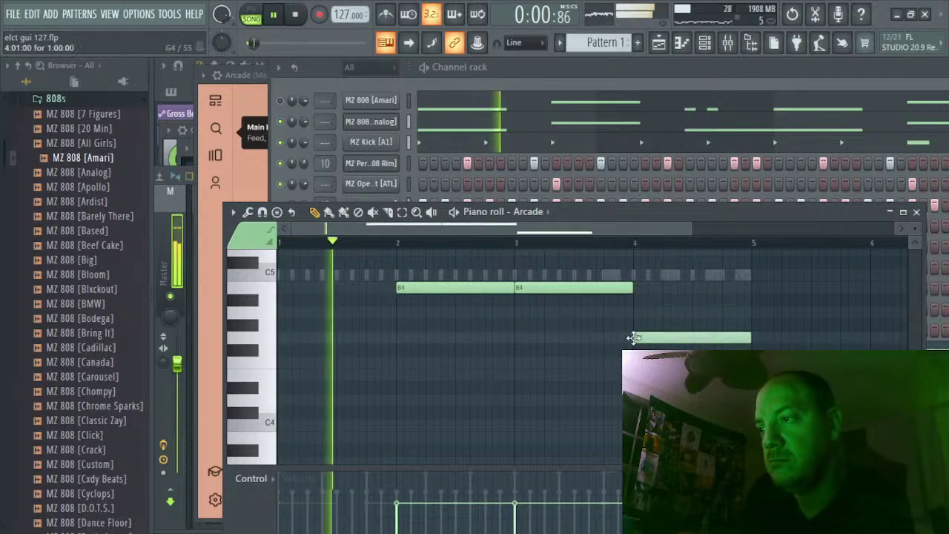
pyautogui.moveTo(688, 230); pyautogui.dragTo(650, 235)
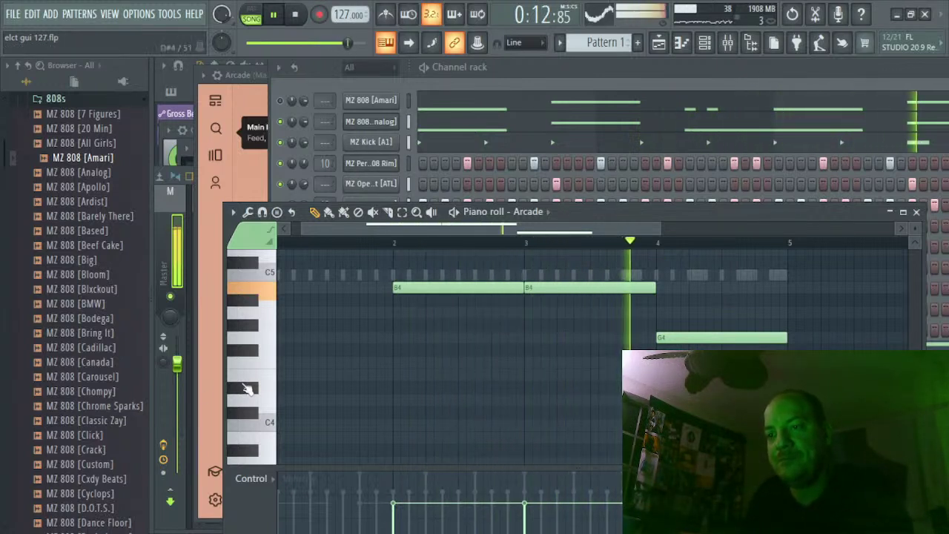
# Try a one-bar F4 note and an E4 note at bar 1 of the Arcade part, playing each from the start
pyautogui.click(283, 362)
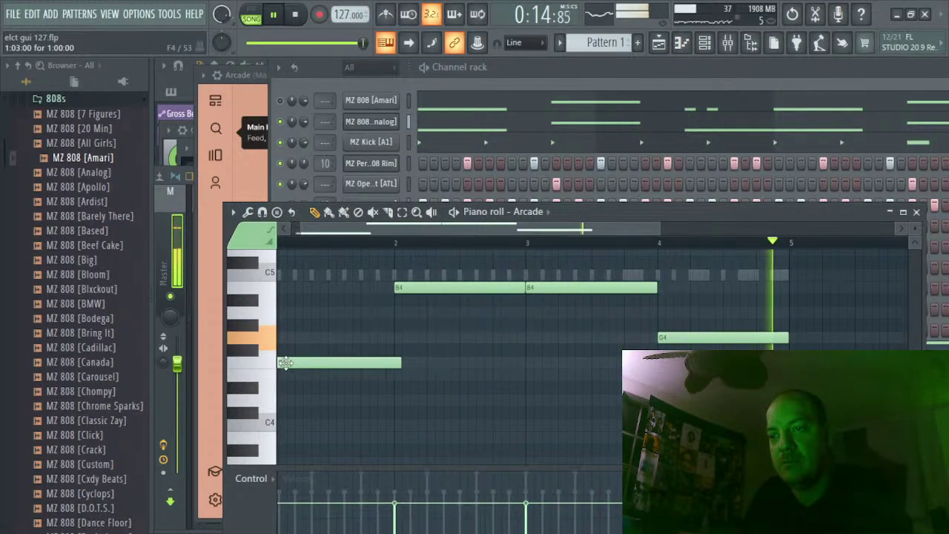
pyautogui.moveTo(294, 362); pyautogui.dragTo(270, 363)
pyautogui.press('space')
pyautogui.press('space')
pyautogui.rightClick(313, 362)
pyautogui.press('space')
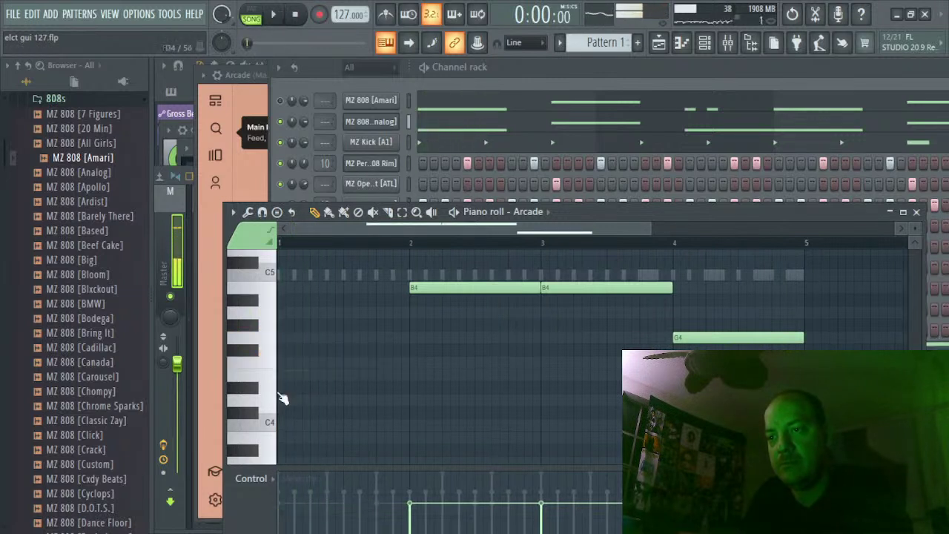
pyautogui.click(283, 376)
pyautogui.press('space')
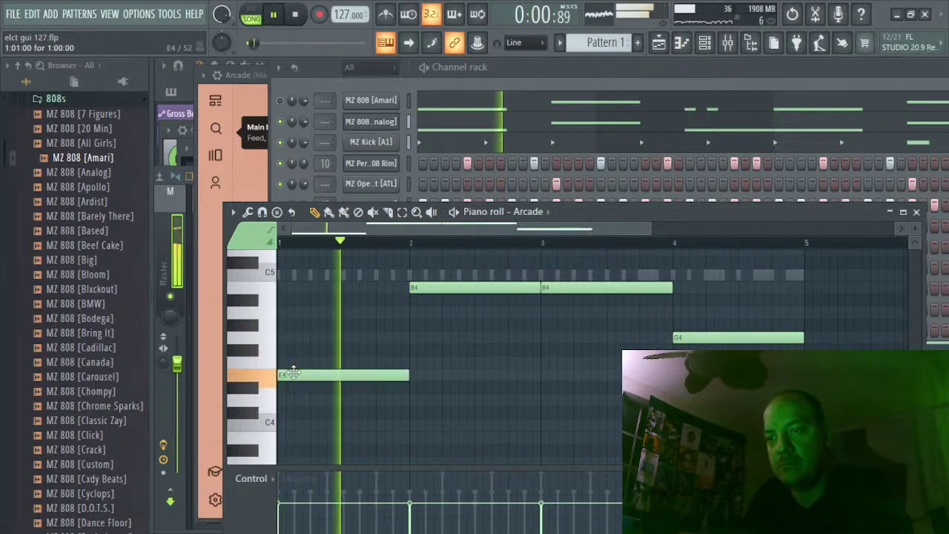
# Replace the bar 1 note with a one-bar D4 note and listen to it with the beat
pyautogui.rightClick(296, 381)
pyautogui.press('space')
pyautogui.click(286, 400)
pyautogui.press('space')
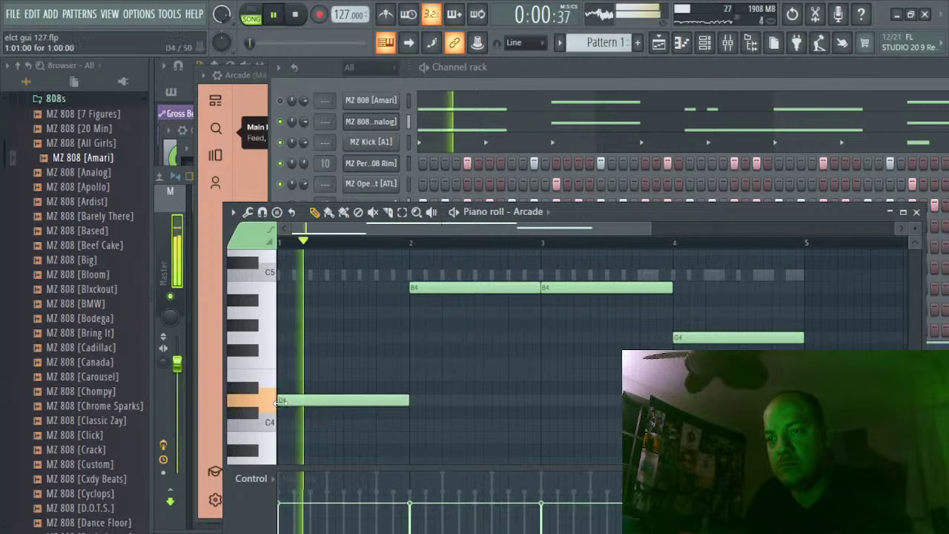
pyautogui.scroll(-2, 293, 389)
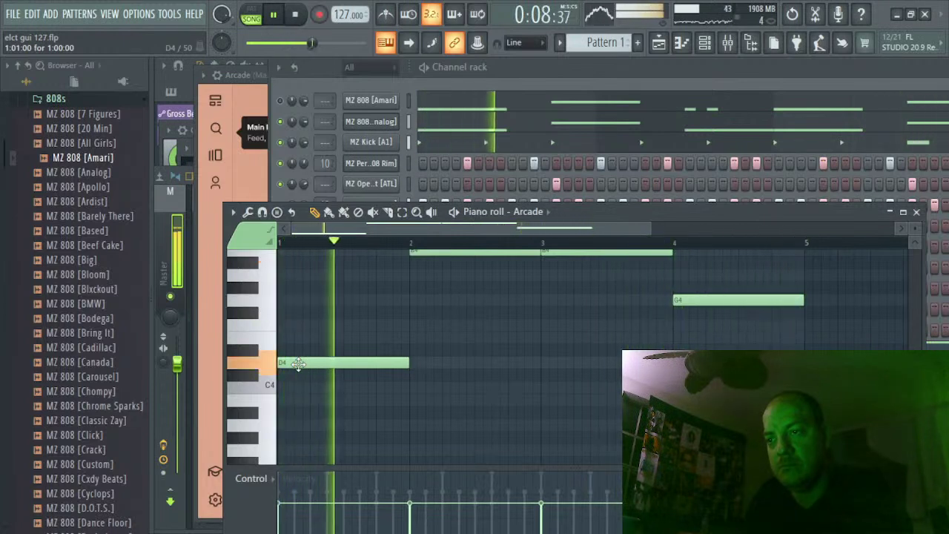
pyautogui.press('space')
# Swap the bar 1 note for C4 and then B3, replaying the beat from the start
pyautogui.rightClick(337, 363)
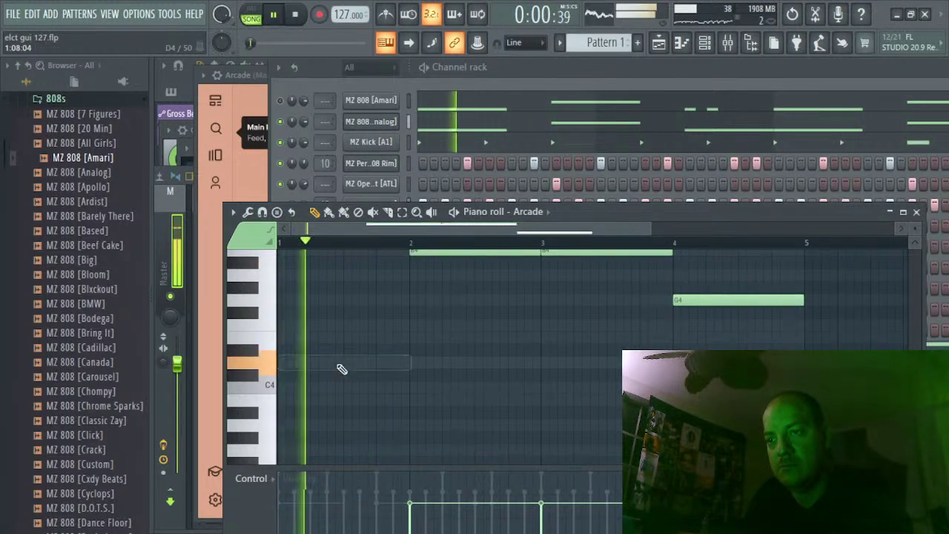
pyautogui.click(287, 385)
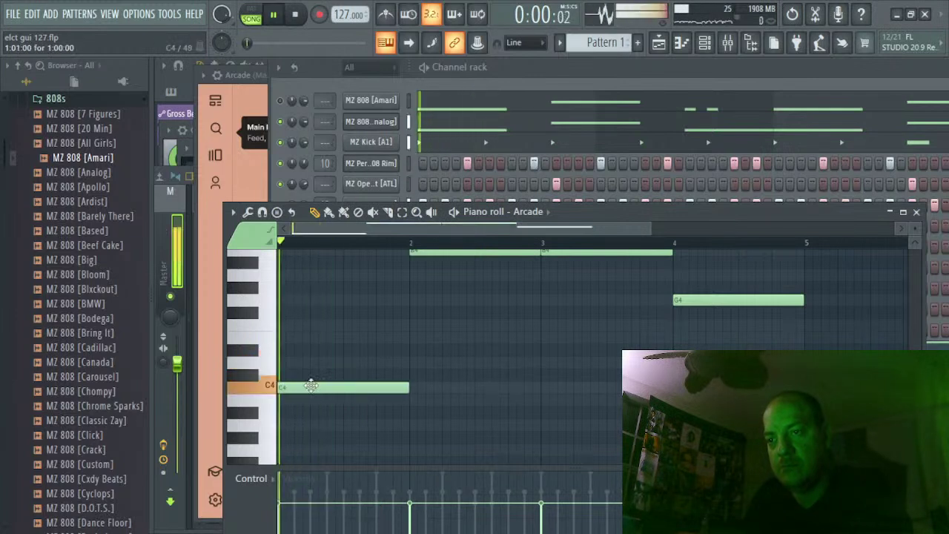
pyautogui.rightClick(310, 385)
pyautogui.click(280, 399)
pyautogui.press('space')
pyautogui.press('space')
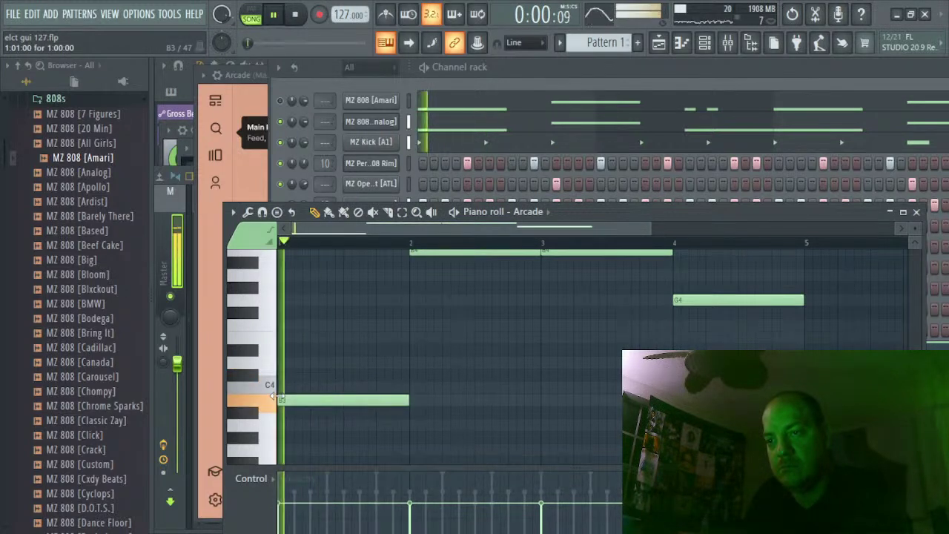
# Replace the B3 note at bar 1 with an A3 note and replay the beat
pyautogui.rightClick(282, 400)
pyautogui.press('space')
pyautogui.press('space')
pyautogui.click(292, 426)
pyautogui.press('space')
pyautogui.press('space')
# Swap the A3 note at bar 1 for D4, listen to it, and delete it
pyautogui.scroll(-1, 289, 426)
pyautogui.rightClick(294, 387)
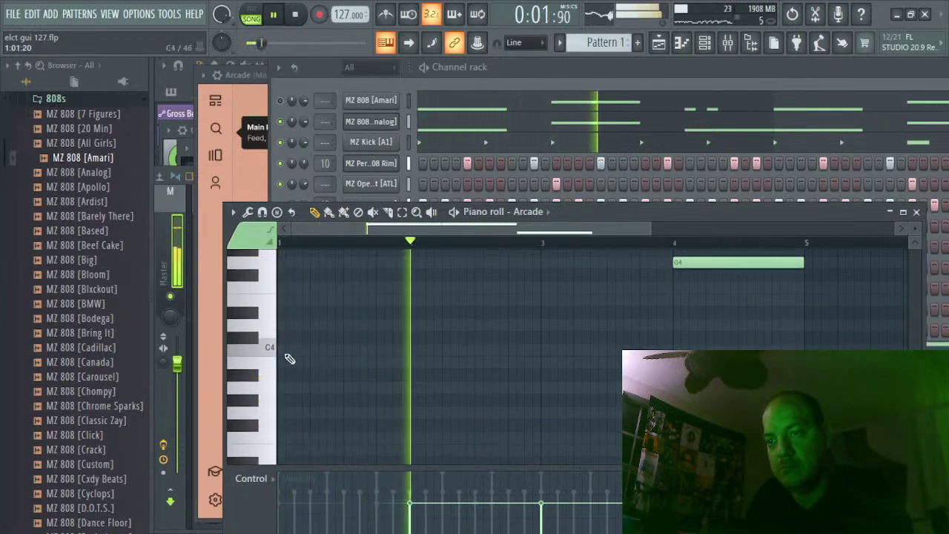
pyautogui.click(287, 326)
pyautogui.press('space')
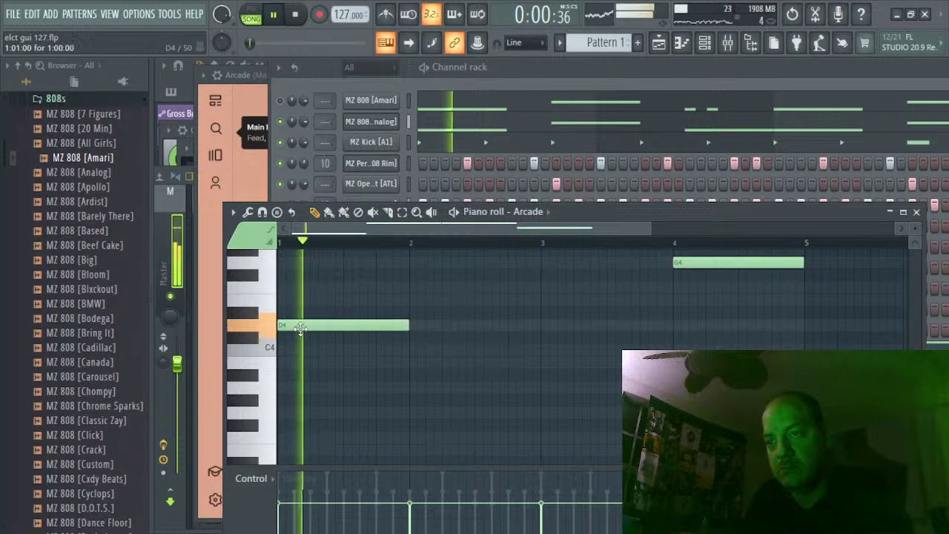
pyautogui.rightClick(349, 326)
# Place a one-bar A5 note at bar 1 of the Arcade part and play it with the beat
pyautogui.scroll(3, 307, 307)
pyautogui.press('space')
pyautogui.scroll(3, 268, 287)
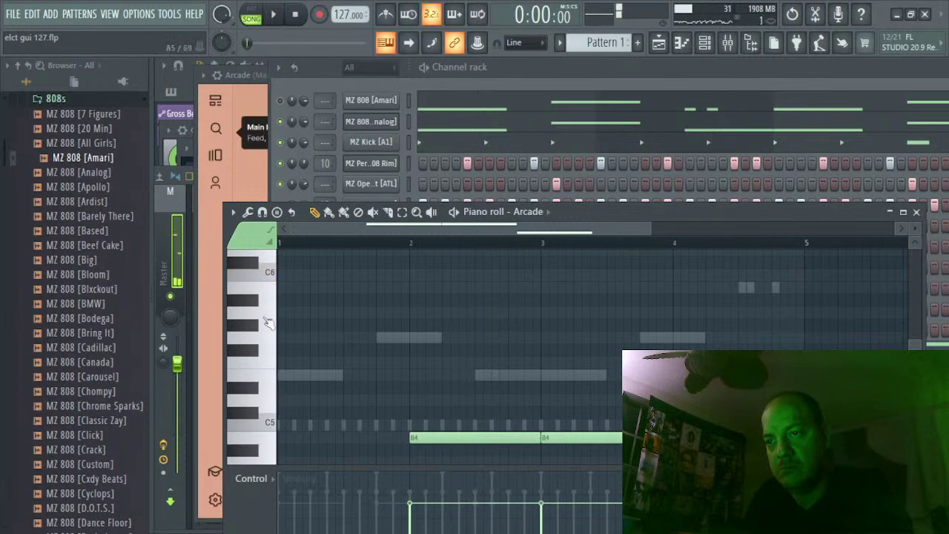
pyautogui.click(285, 315)
pyautogui.press('space')
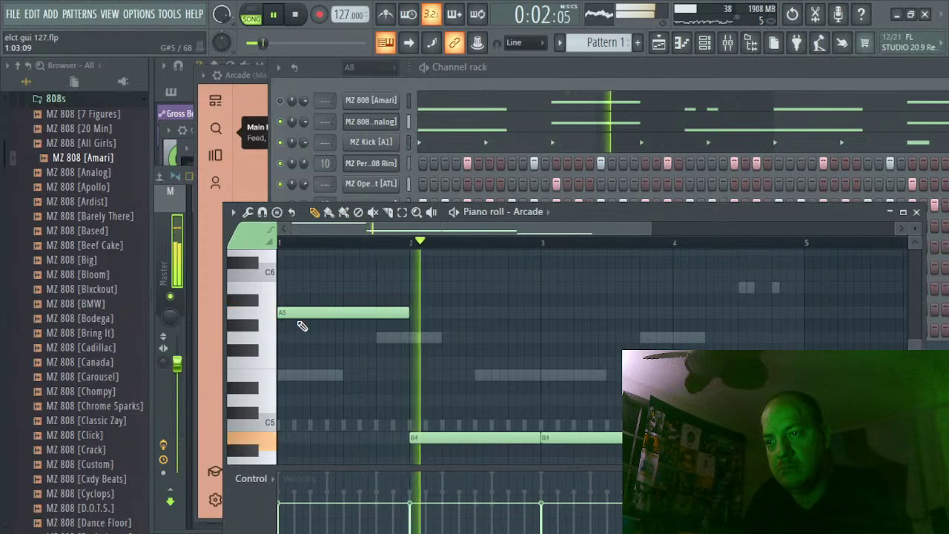
pyautogui.scroll(-1, 455, 341)
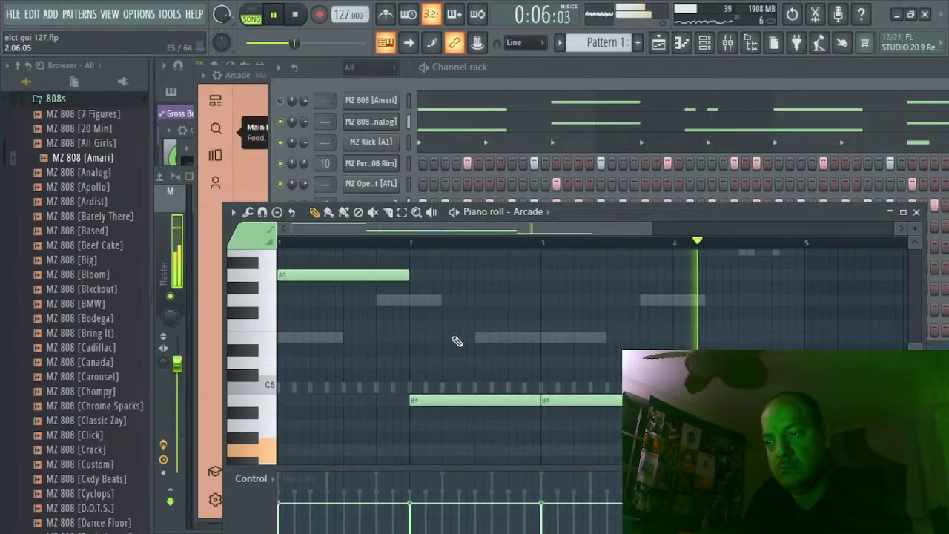
# Delete the B4 note at bar 2, extend the A5 note to bar 3 and replay the beat
pyautogui.rightClick(456, 400)
pyautogui.moveTo(411, 275); pyautogui.dragTo(541, 345)
pyautogui.press('space')
pyautogui.press('space')
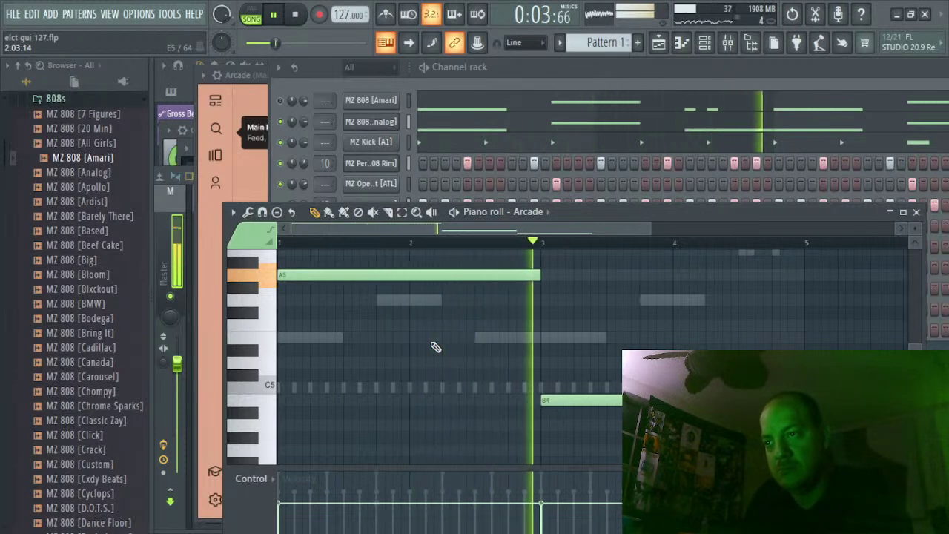
pyautogui.press('space')
pyautogui.press('space')
# Shorten the A5 note to one bar, ending at bar 2, and replay from the start
pyautogui.moveTo(542, 276); pyautogui.dragTo(409, 275)
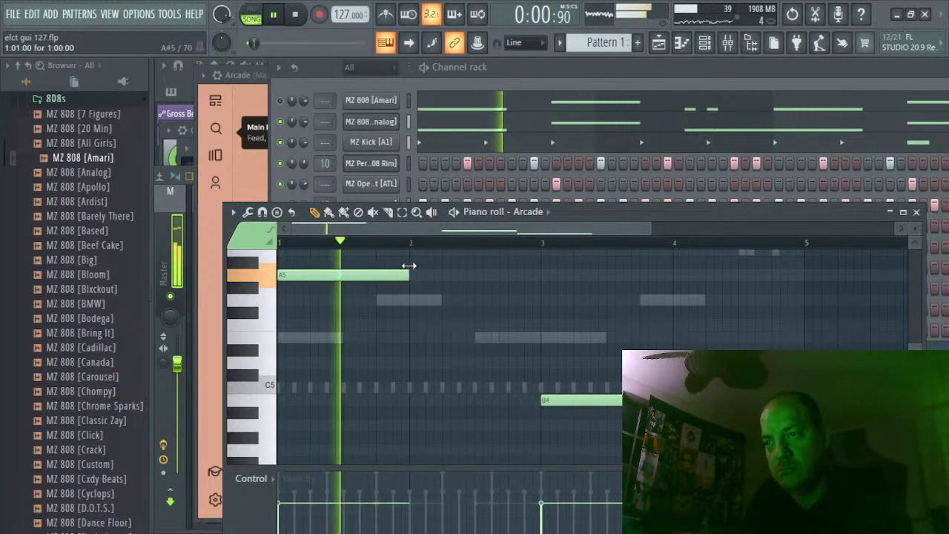
pyautogui.click(413, 300)
pyautogui.press('space')
pyautogui.press('space')
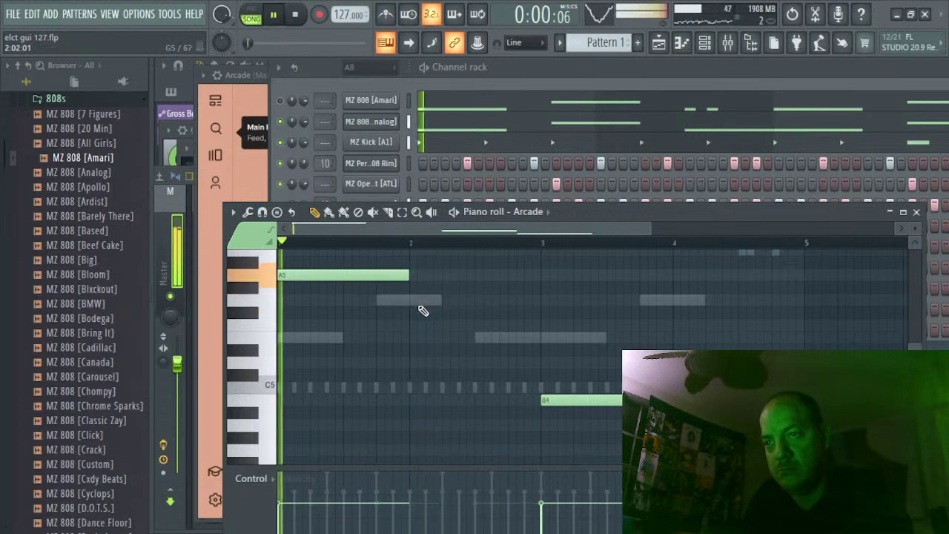
# Place a one-bar F5 note at bar 2 of the Arcade part and replay the beat
pyautogui.click(411, 326)
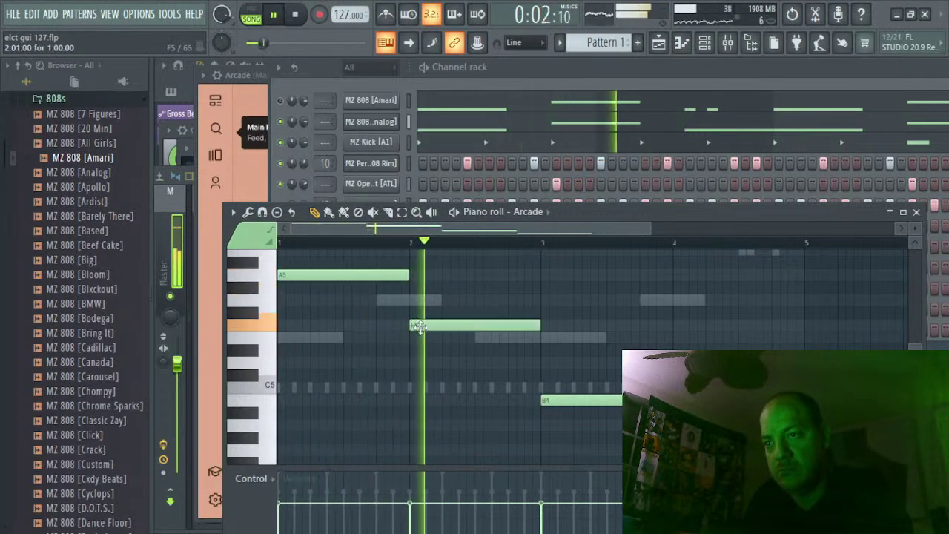
pyautogui.press('space')
pyautogui.press('space')
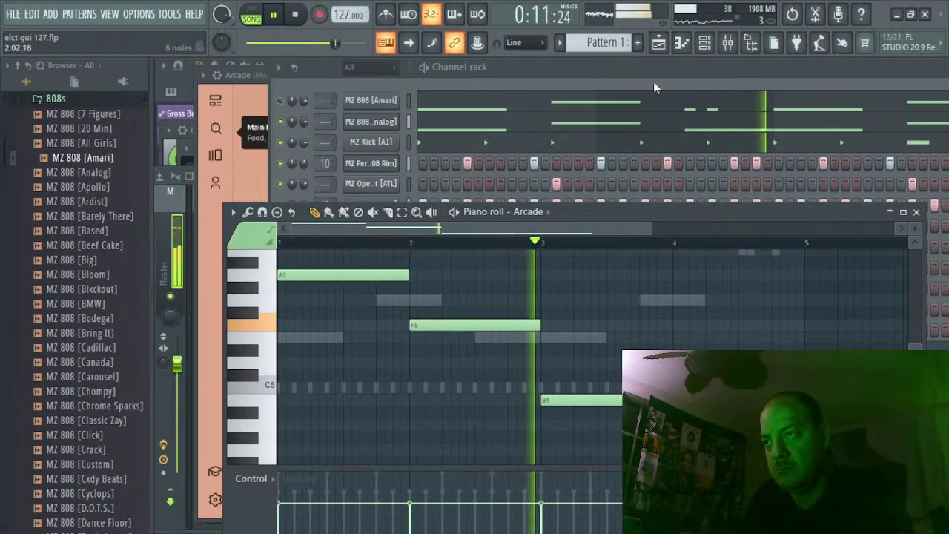
# Route the Arcade channel to mixer insert 15 and load Gross Beat in that track's first effect slot
pyautogui.click(659, 42)
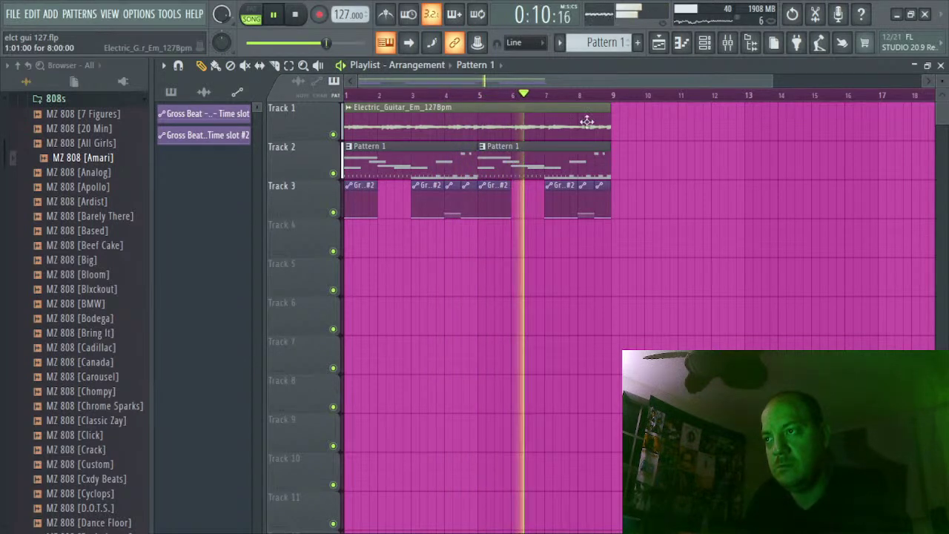
pyautogui.click(727, 42)
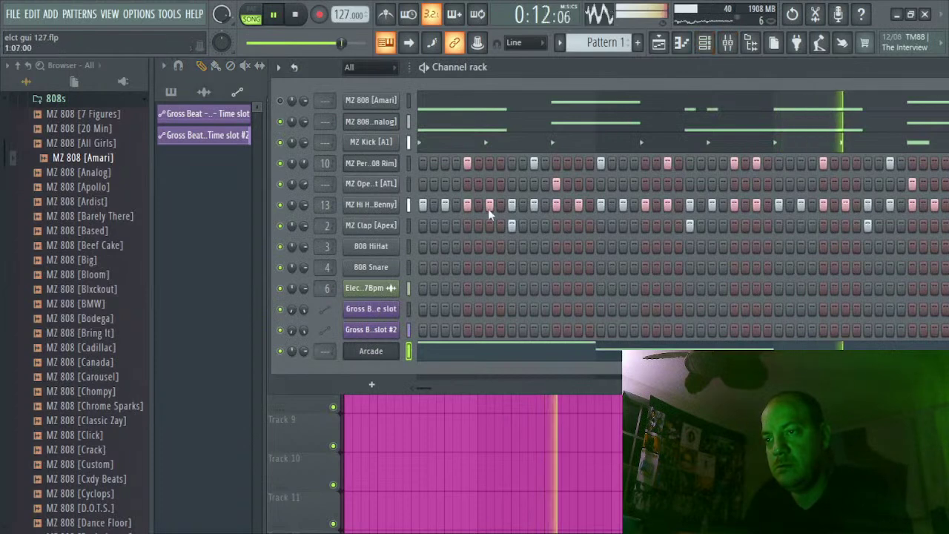
pyautogui.click(728, 43)
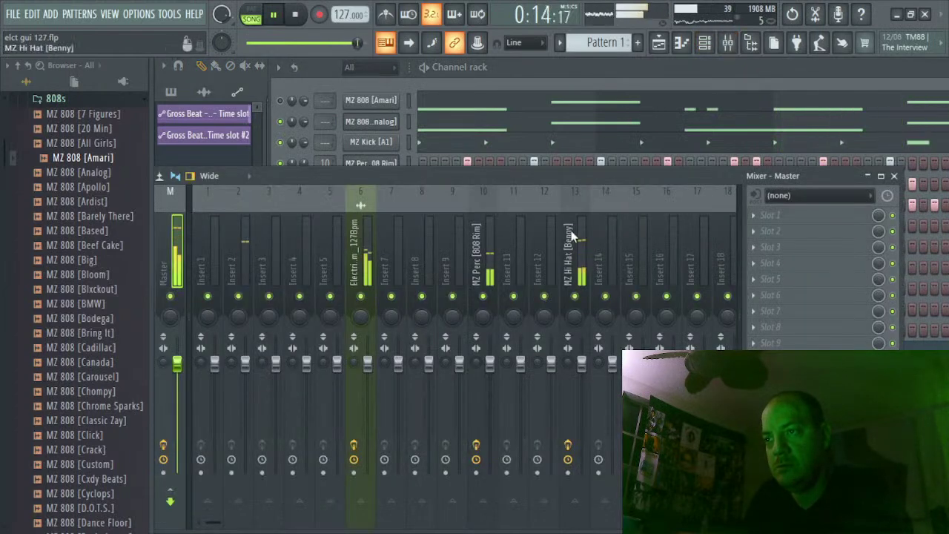
pyautogui.rightClick(625, 260)
pyautogui.moveTo(710, 286)
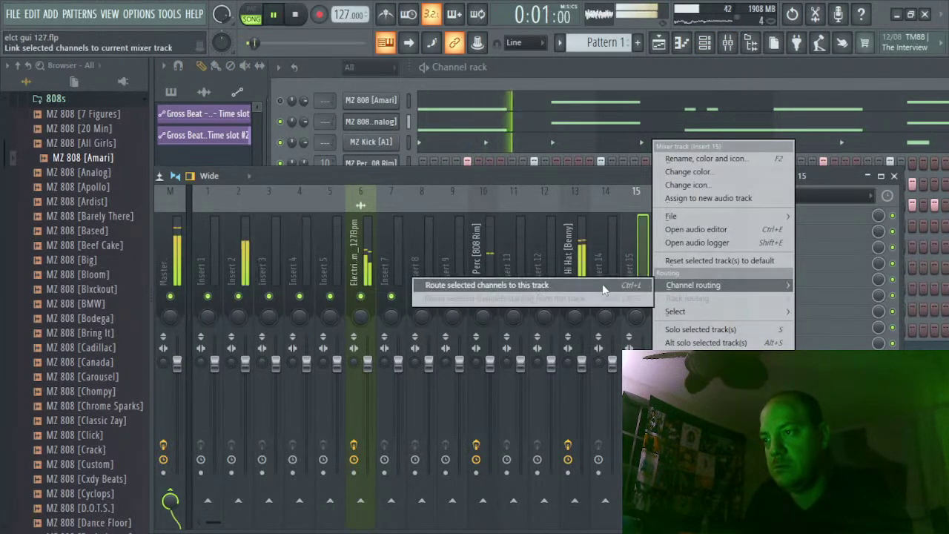
pyautogui.click(547, 286)
pyautogui.click(547, 286)
pyautogui.click(766, 232)
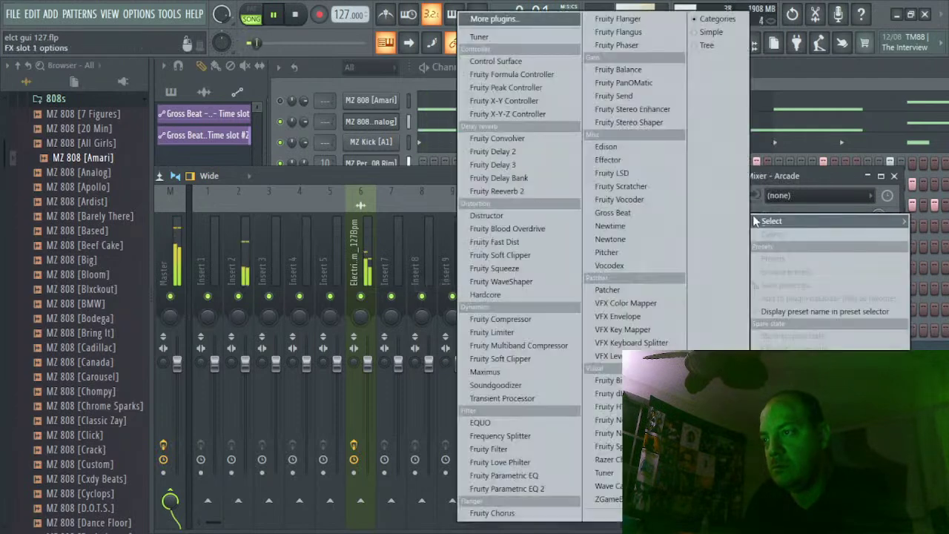
pyautogui.click(638, 220)
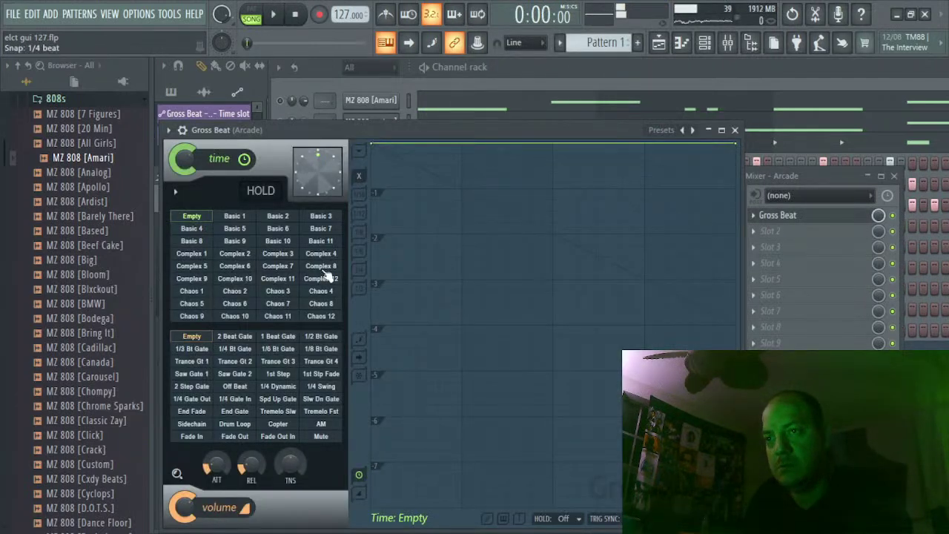
# Audition Gross Beat's Basic and Complex time patterns, including Basic 4, Basic 9 and Basic 10, on the playing Arcade part, returning to Empty
pyautogui.press('space')
pyautogui.click(190, 229)
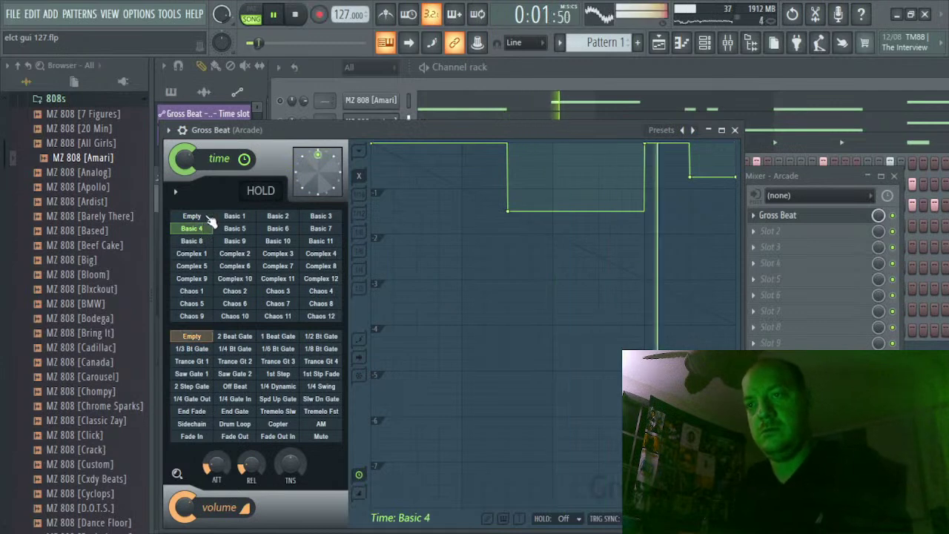
pyautogui.click(206, 218)
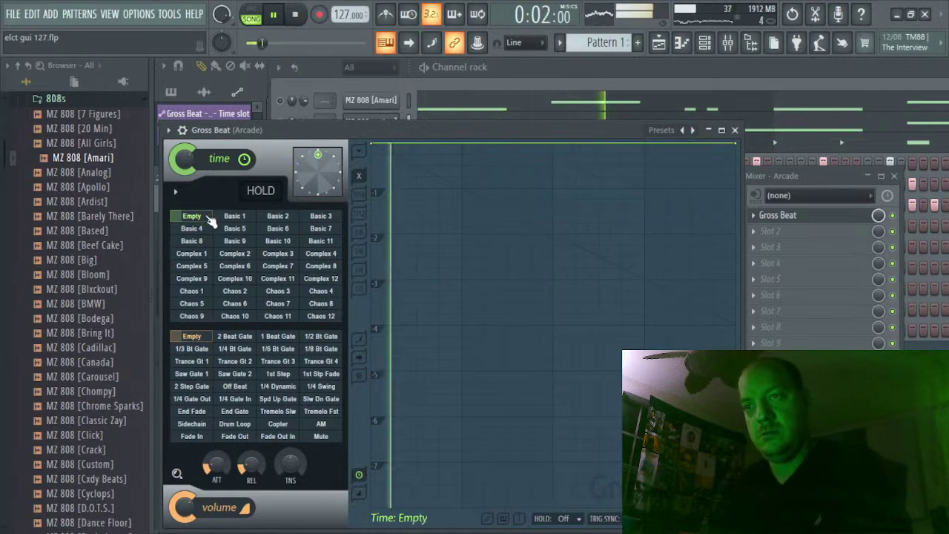
pyautogui.click(235, 241)
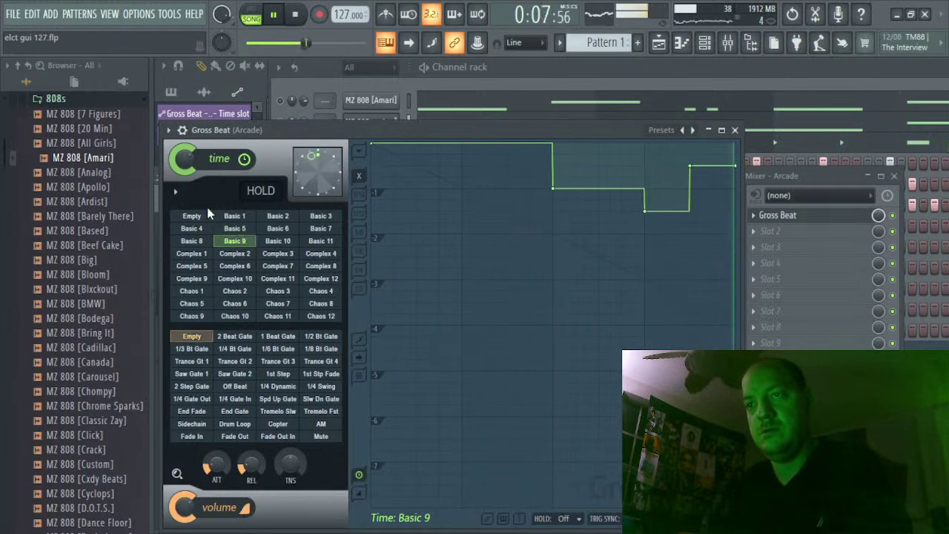
pyautogui.click(263, 193)
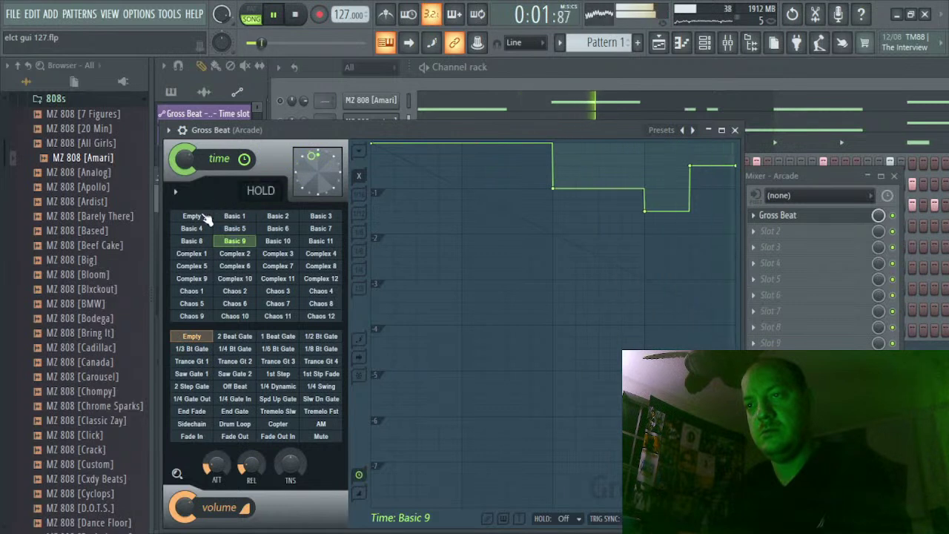
pyautogui.click(201, 216)
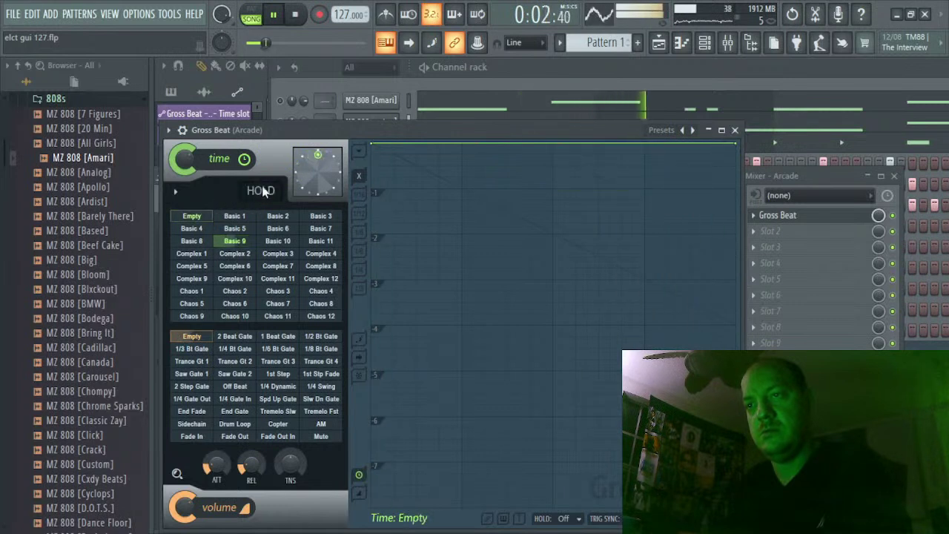
pyautogui.click(287, 252)
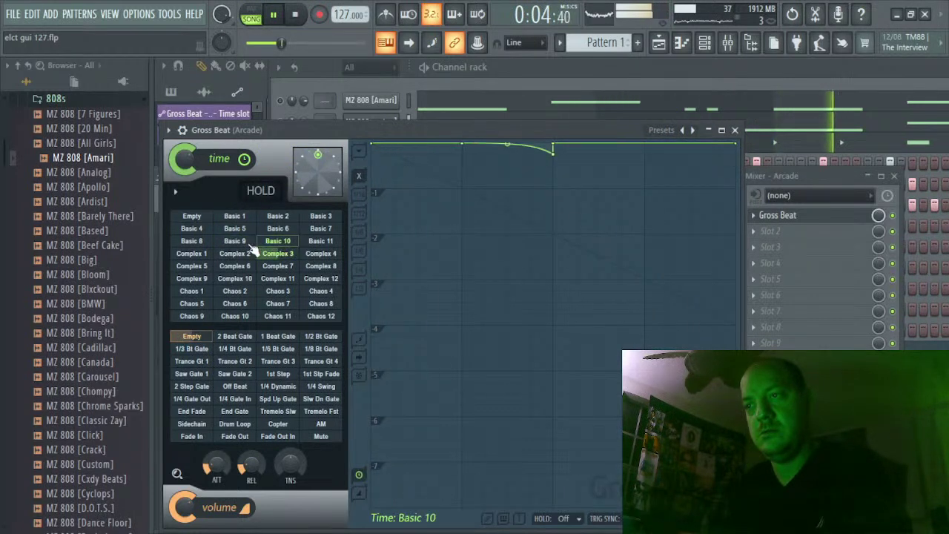
pyautogui.click(194, 218)
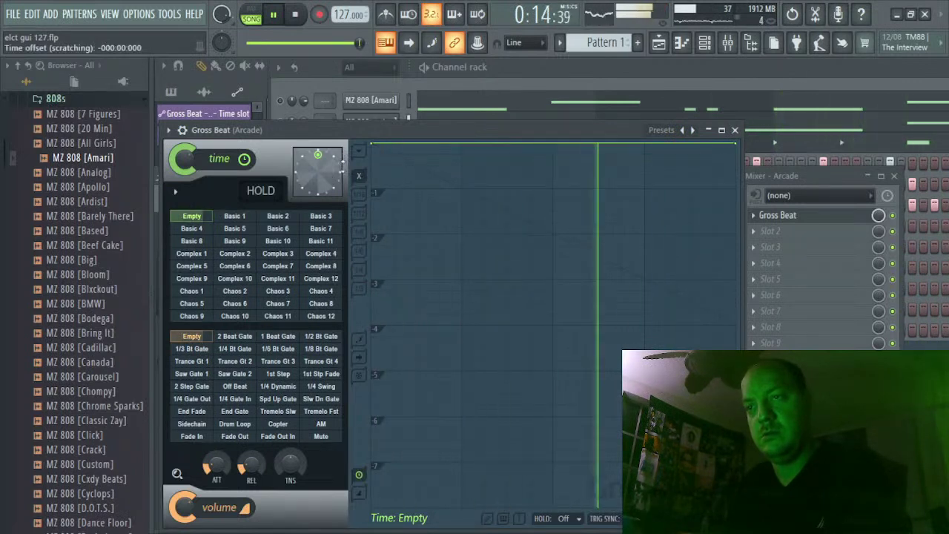
pyautogui.click(194, 241)
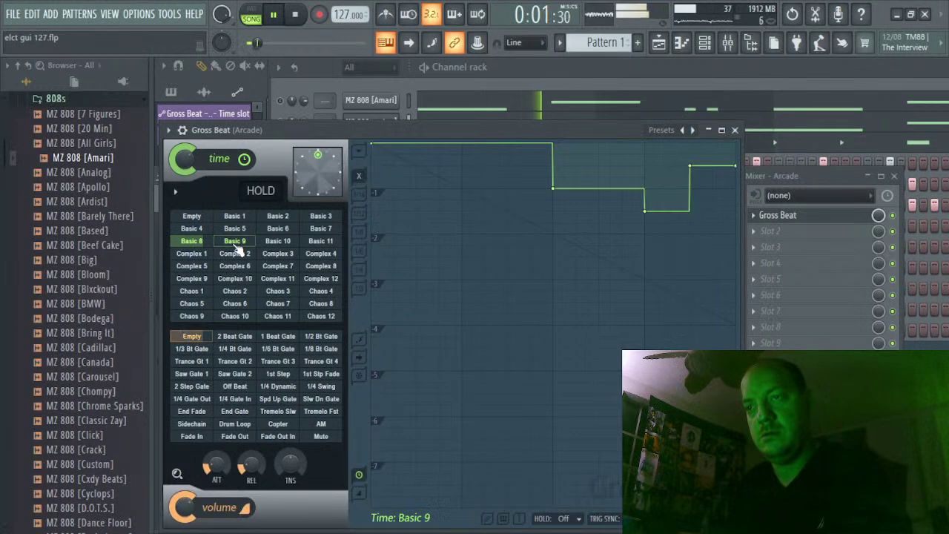
pyautogui.click(235, 242)
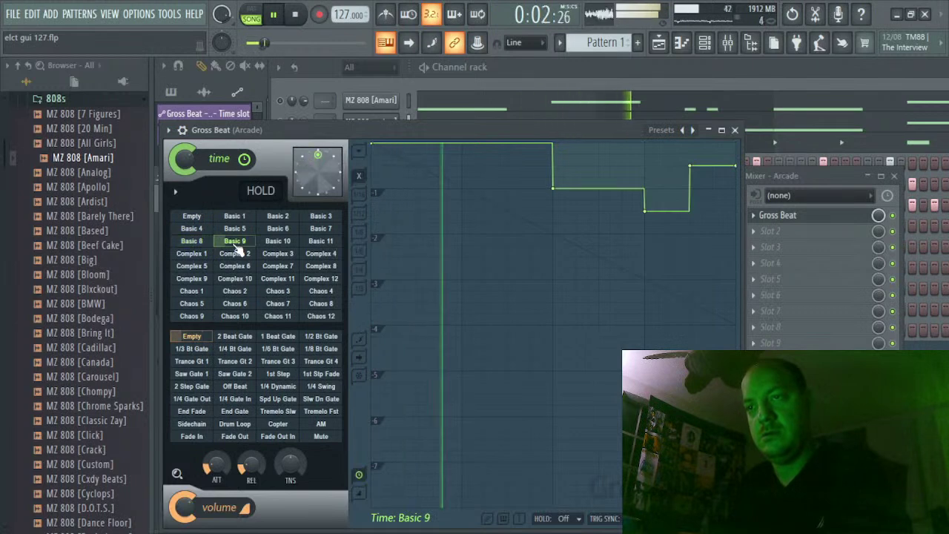
pyautogui.click(192, 216)
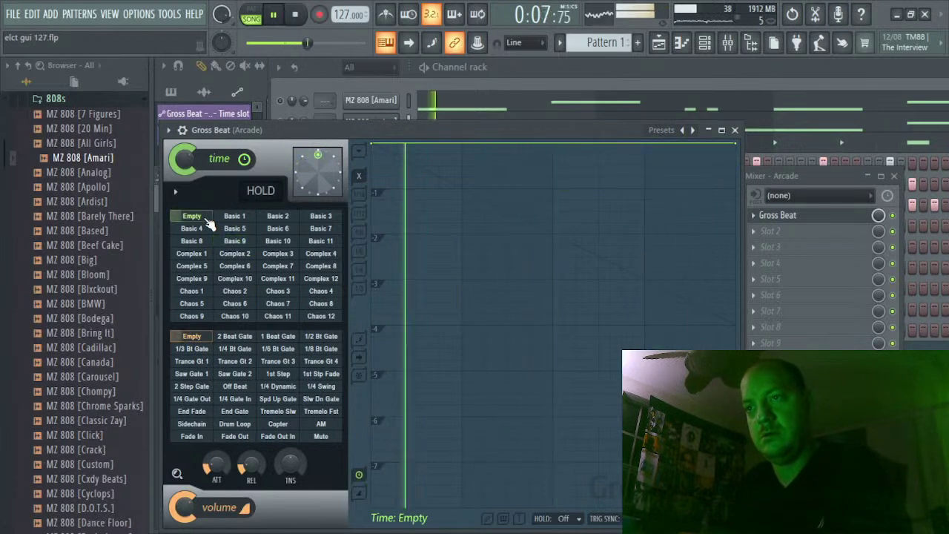
# Load Gross Beat's Momentary preset, try the 3/4 Repeat and 1/2 Repeat time patterns, set it back to Empty and replay the beat
pyautogui.click(168, 130)
pyautogui.moveTo(231, 182)
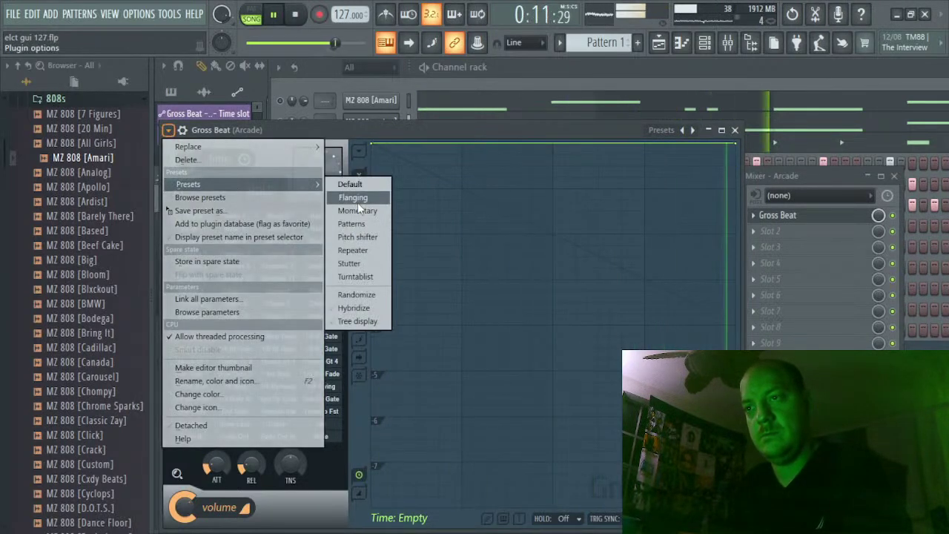
pyautogui.click(358, 209)
pyautogui.click(200, 227)
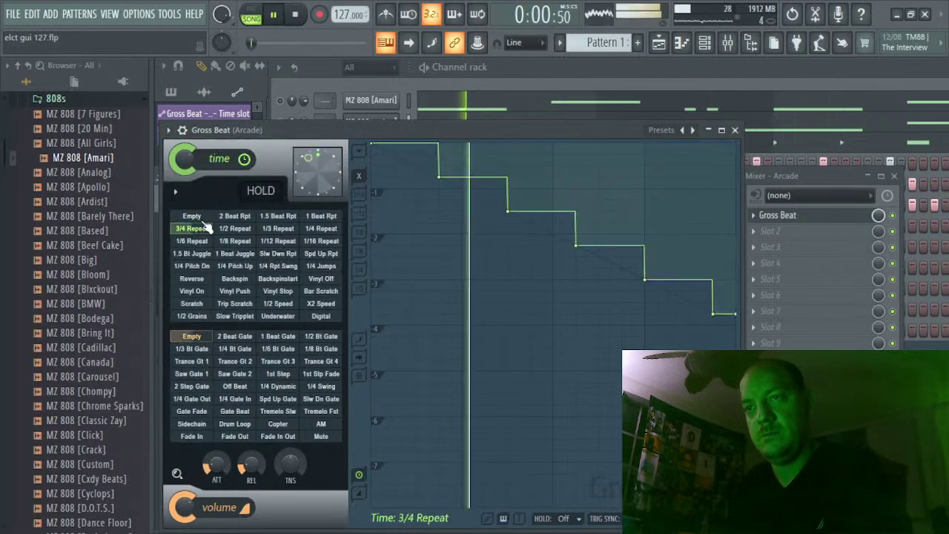
pyautogui.click(215, 229)
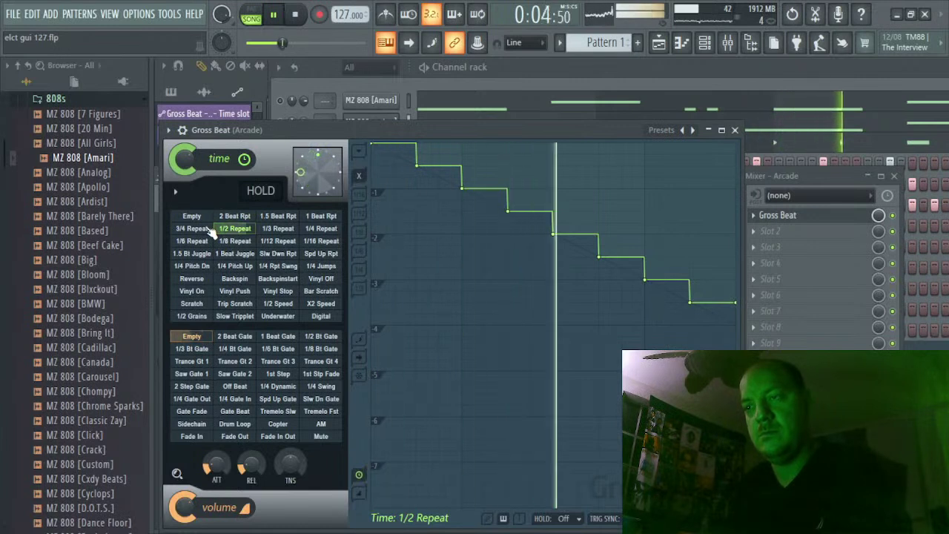
pyautogui.click(210, 231)
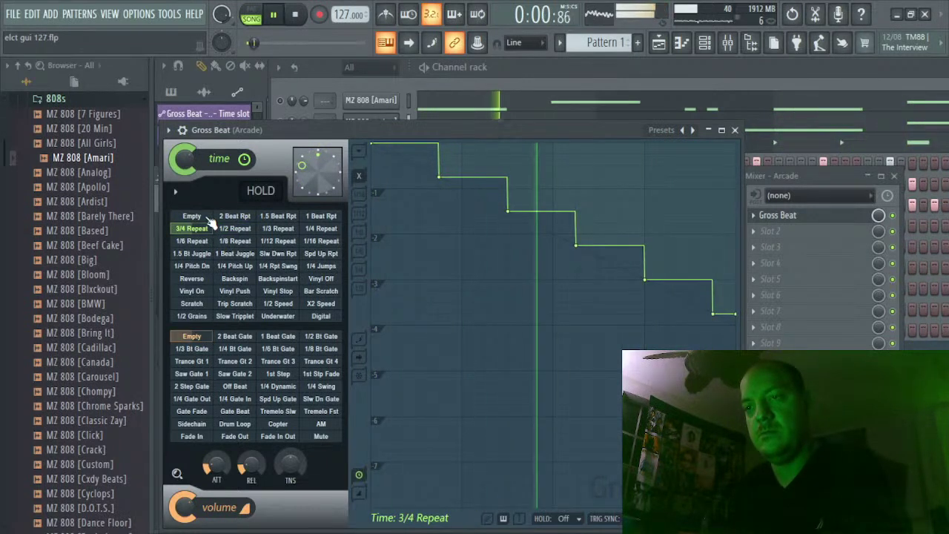
pyautogui.click(210, 220)
pyautogui.press('space')
pyautogui.press('space')
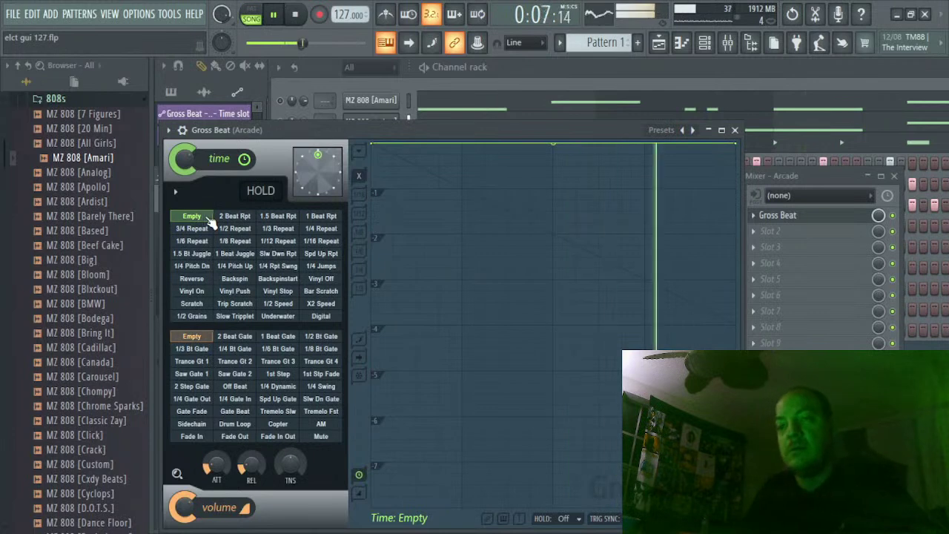
# Clone the Arcade channel in the channel rack
pyautogui.click(596, 72)
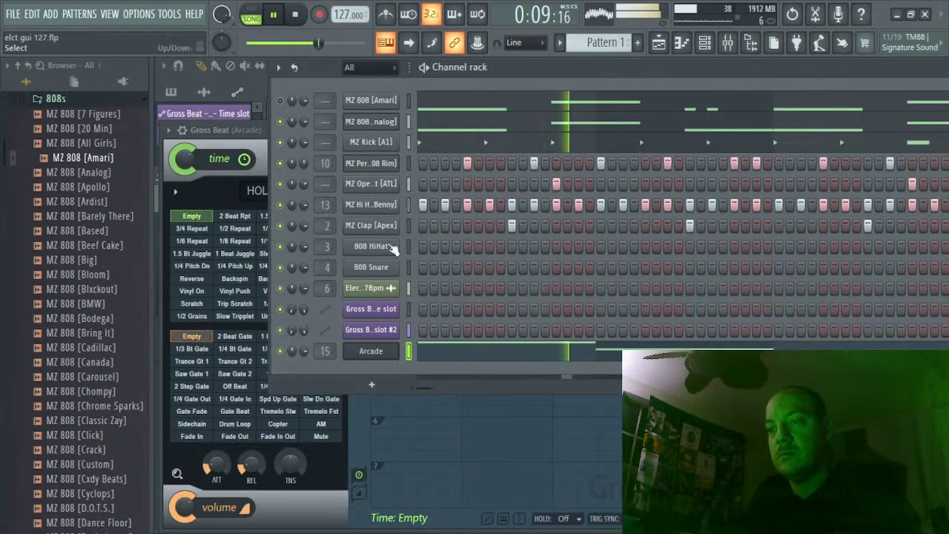
pyautogui.rightClick(386, 350)
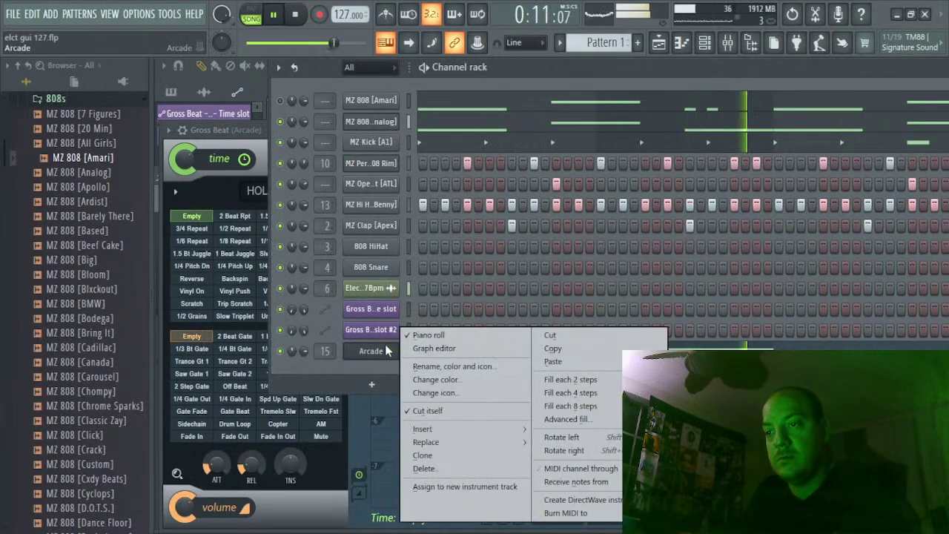
pyautogui.click(446, 456)
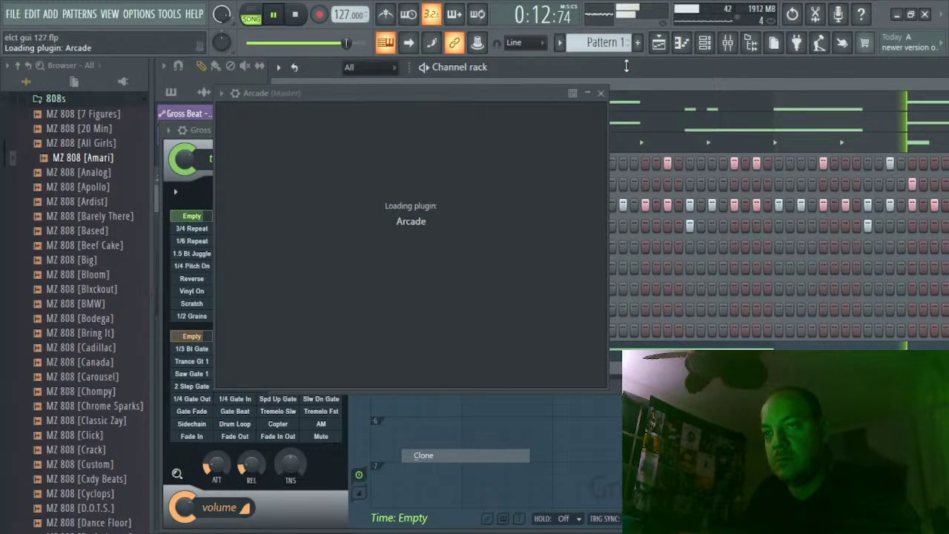
pyautogui.click(13, 15)
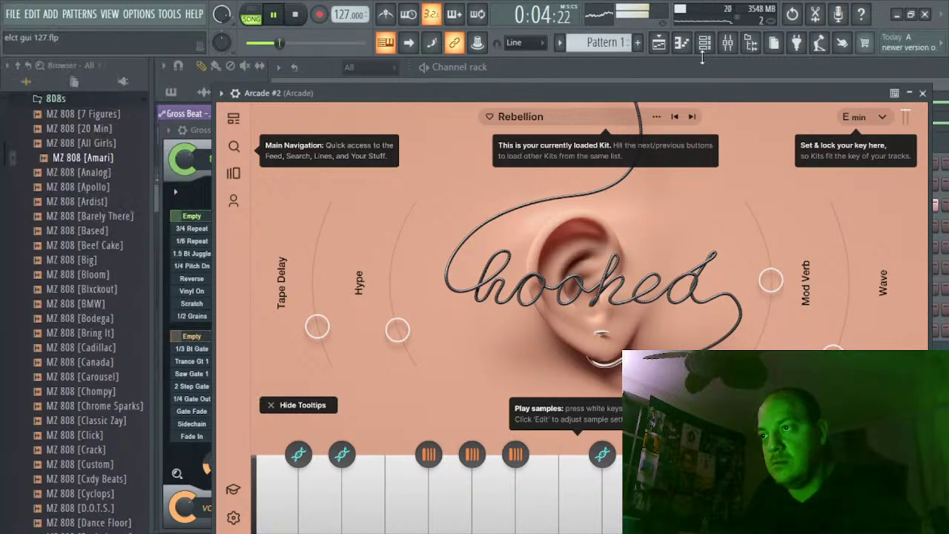
# Place one-bar notes in the Arcade #2 part: E5 at bar 1, F5 at bar 2, G5 at bar 3 and E5 at bar 4
pyautogui.click(704, 42)
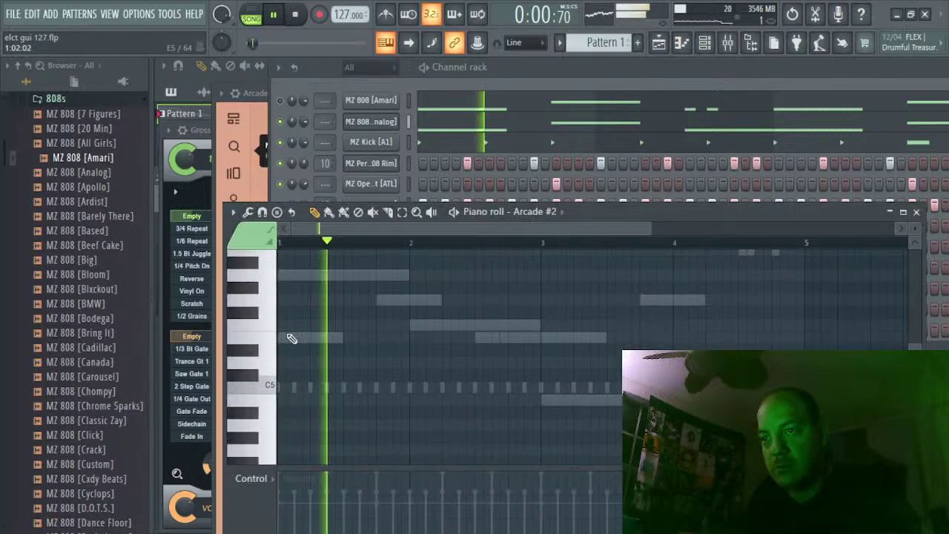
pyautogui.press('space')
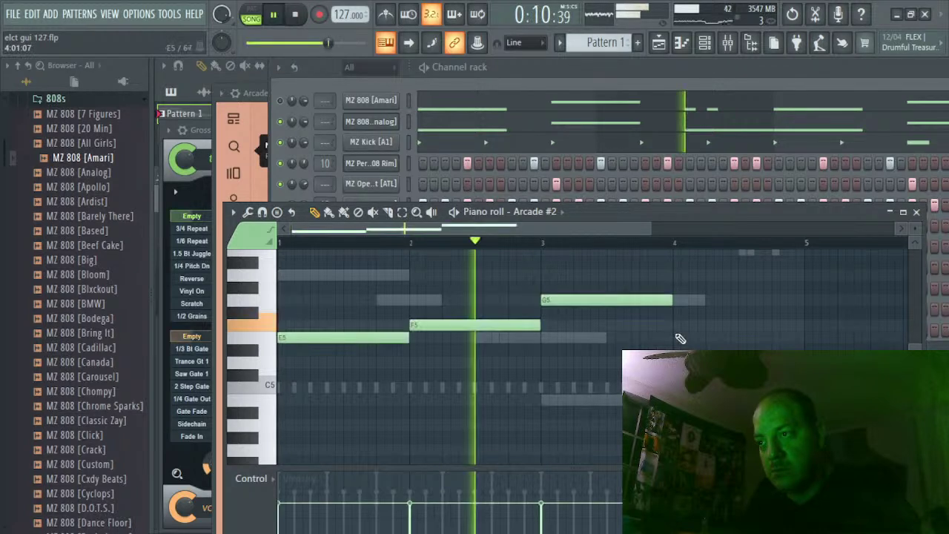
pyautogui.click(680, 339)
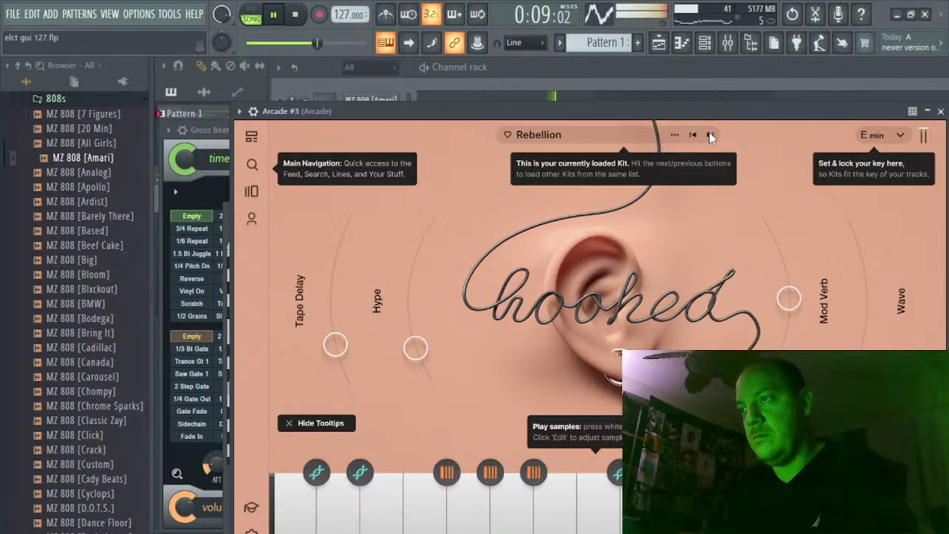
# Step through the kits in Arcade #3 from Rebellion past Pack Up Your Bags and Across The Sky to Stay Tonight
pyautogui.click(710, 136)
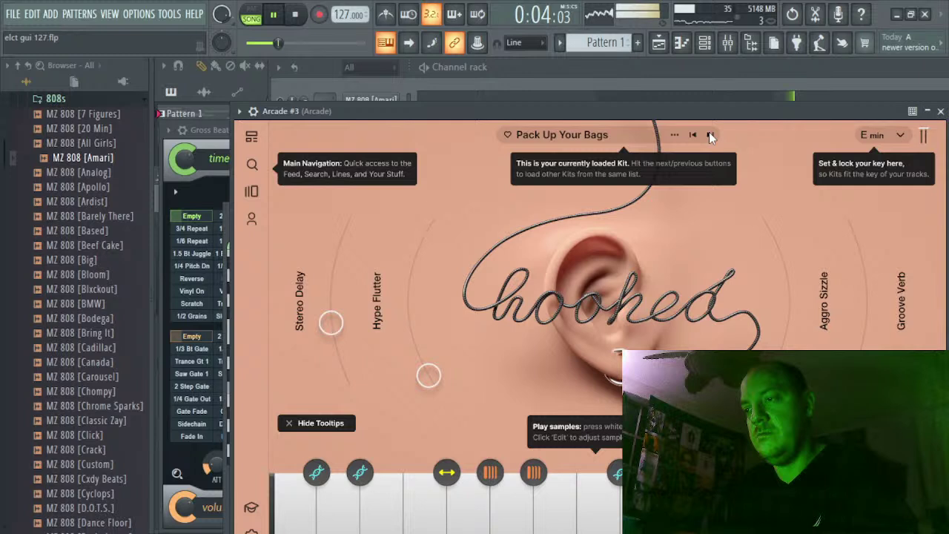
pyautogui.click(709, 134)
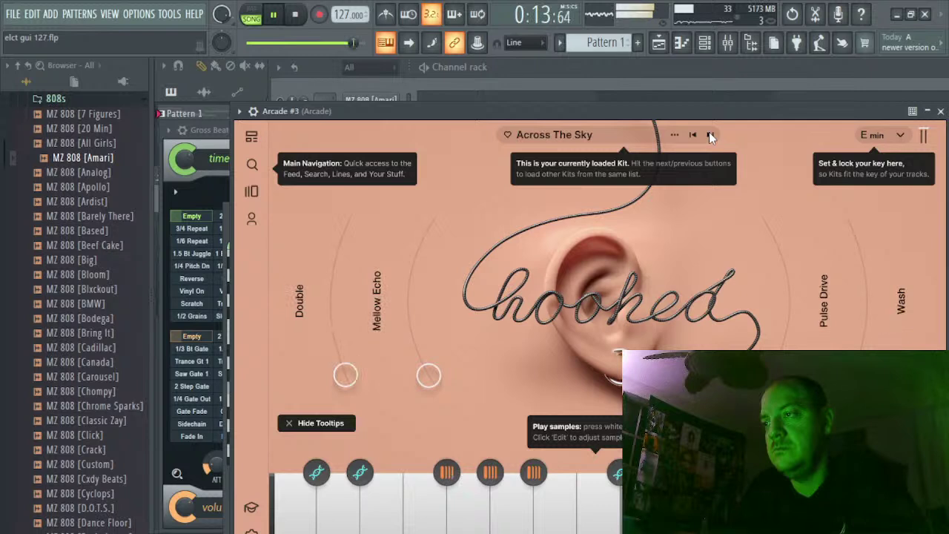
pyautogui.click(709, 134)
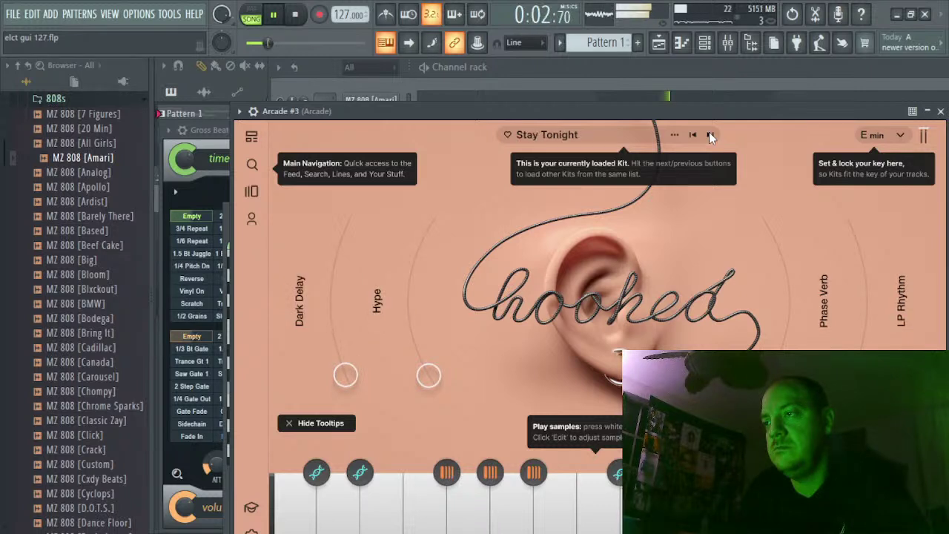